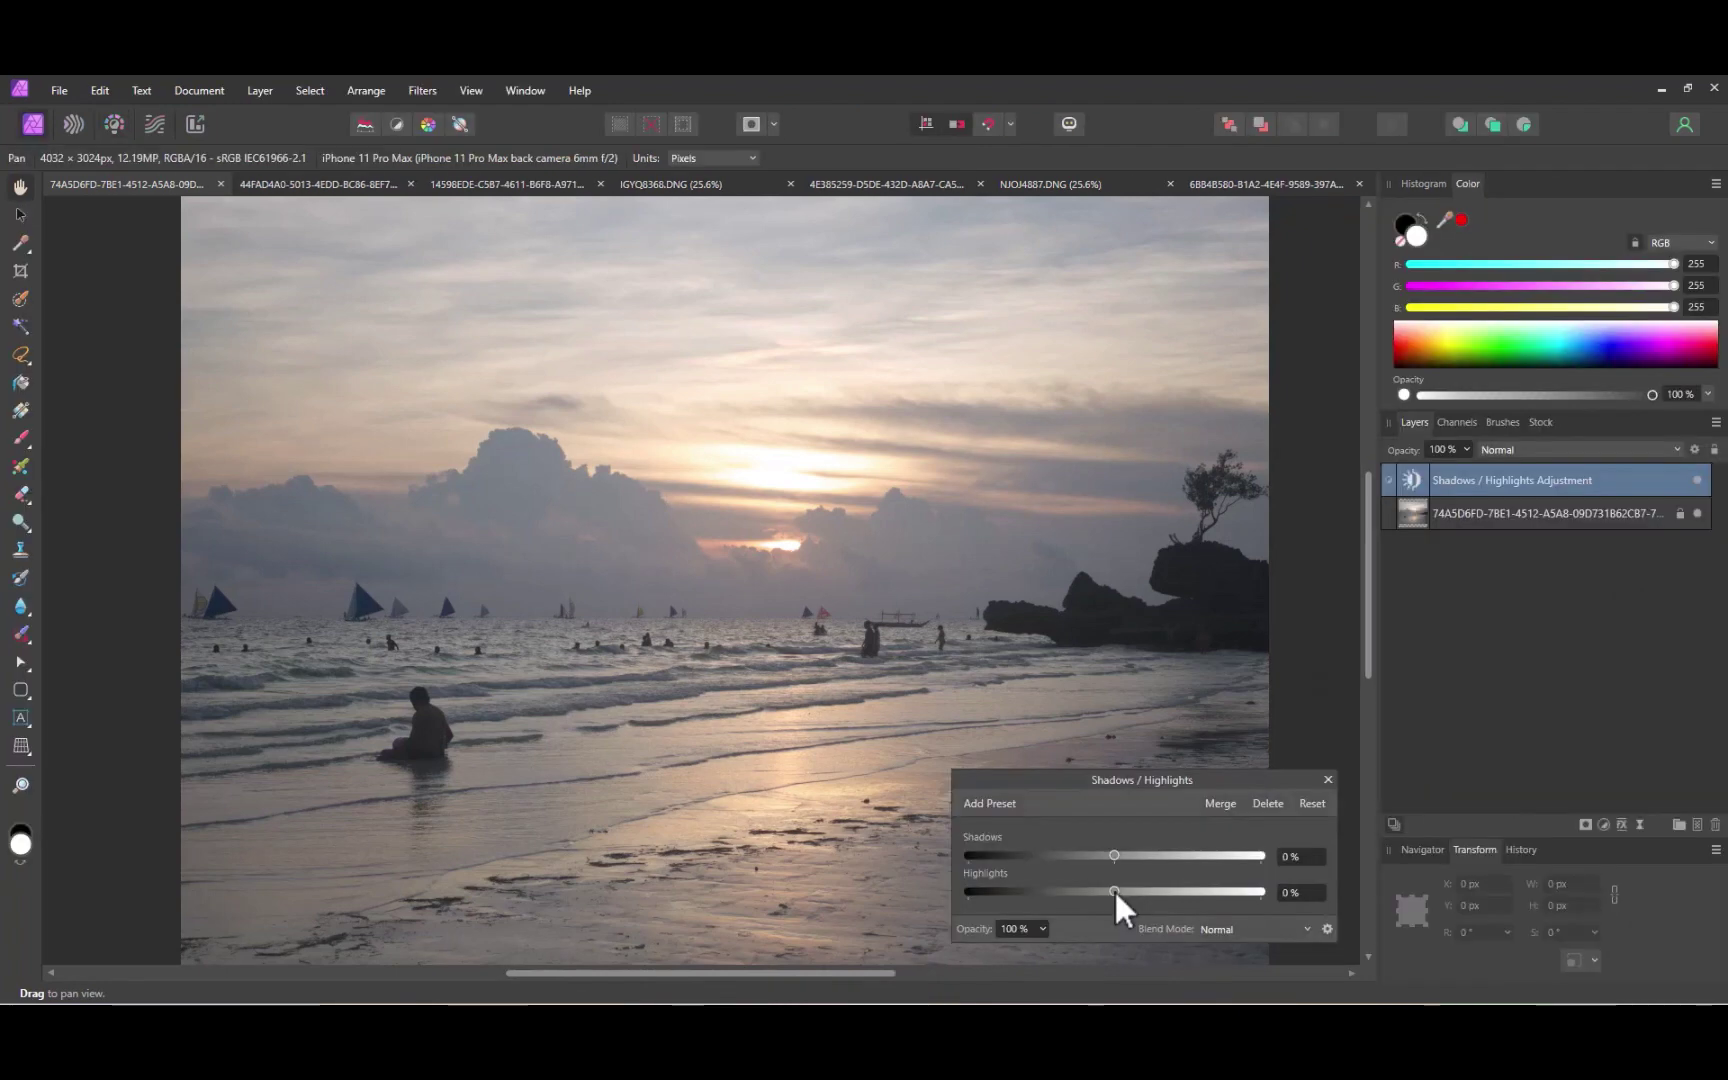
Darken the whole beach photo by lowering highlights, then exposure, on adjustment layers
drag(1114, 890, 1003, 995)
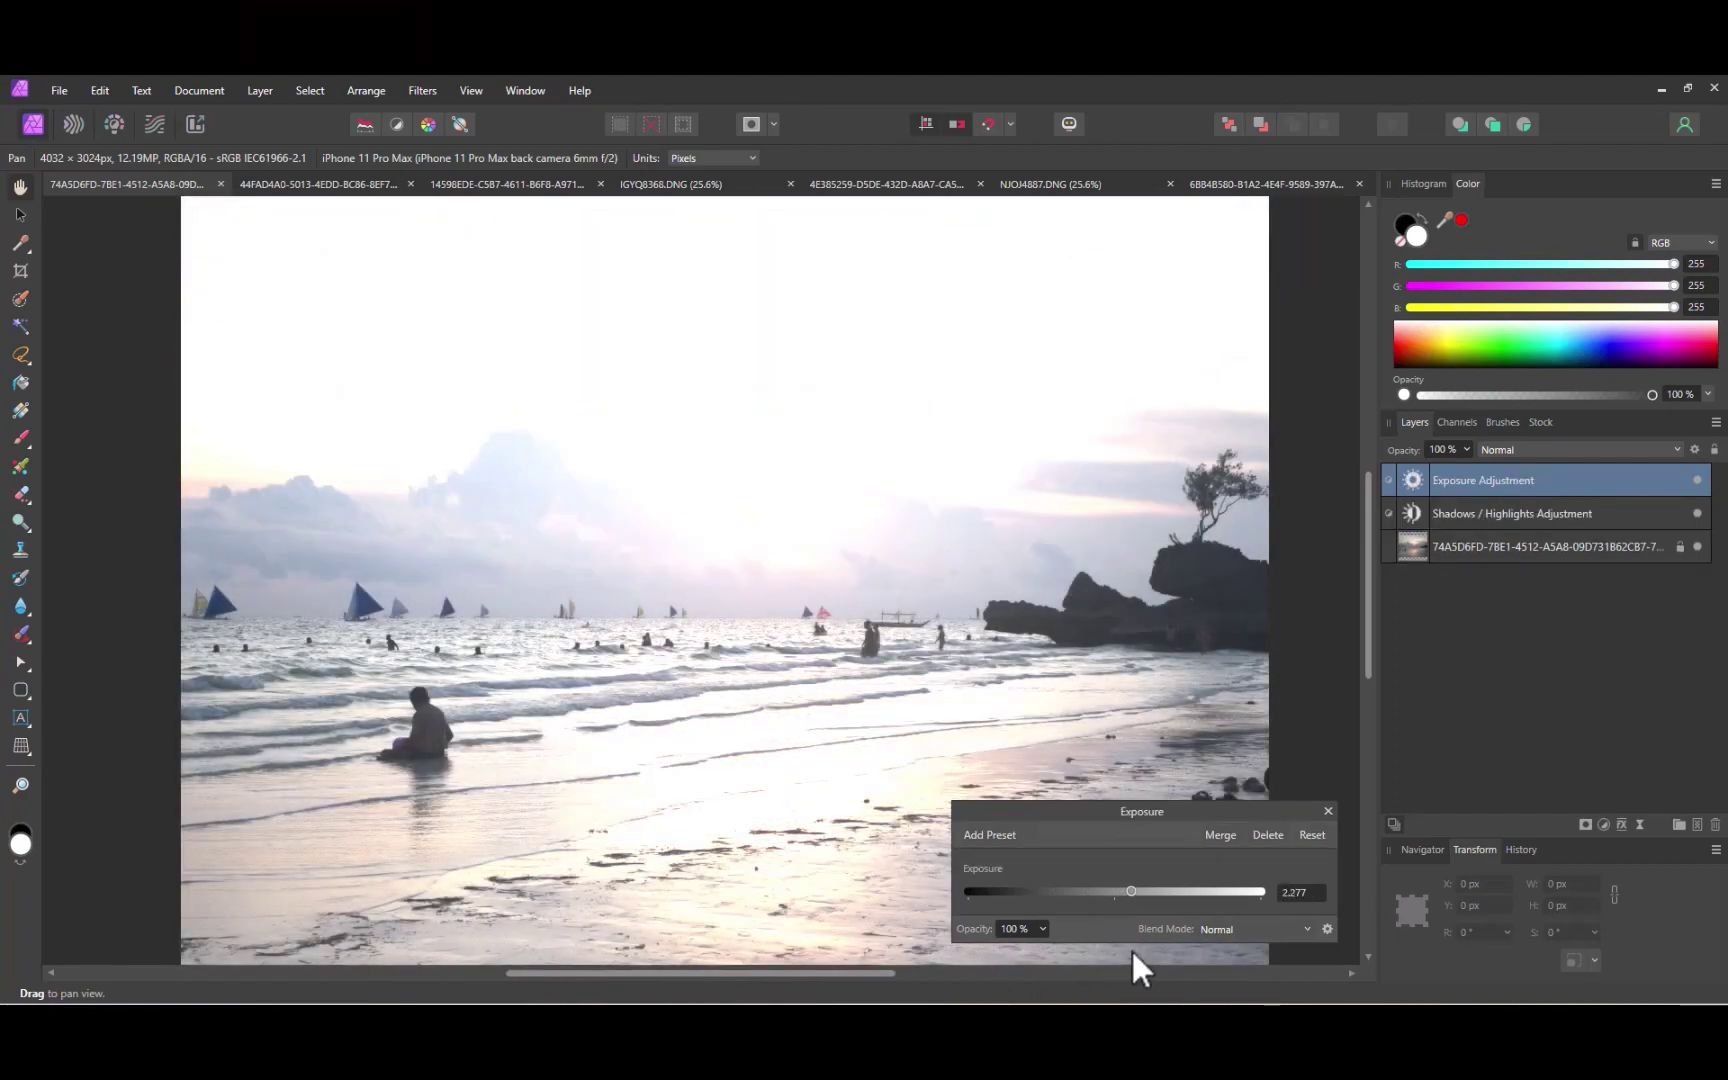
drag(1131, 948, 1094, 1000)
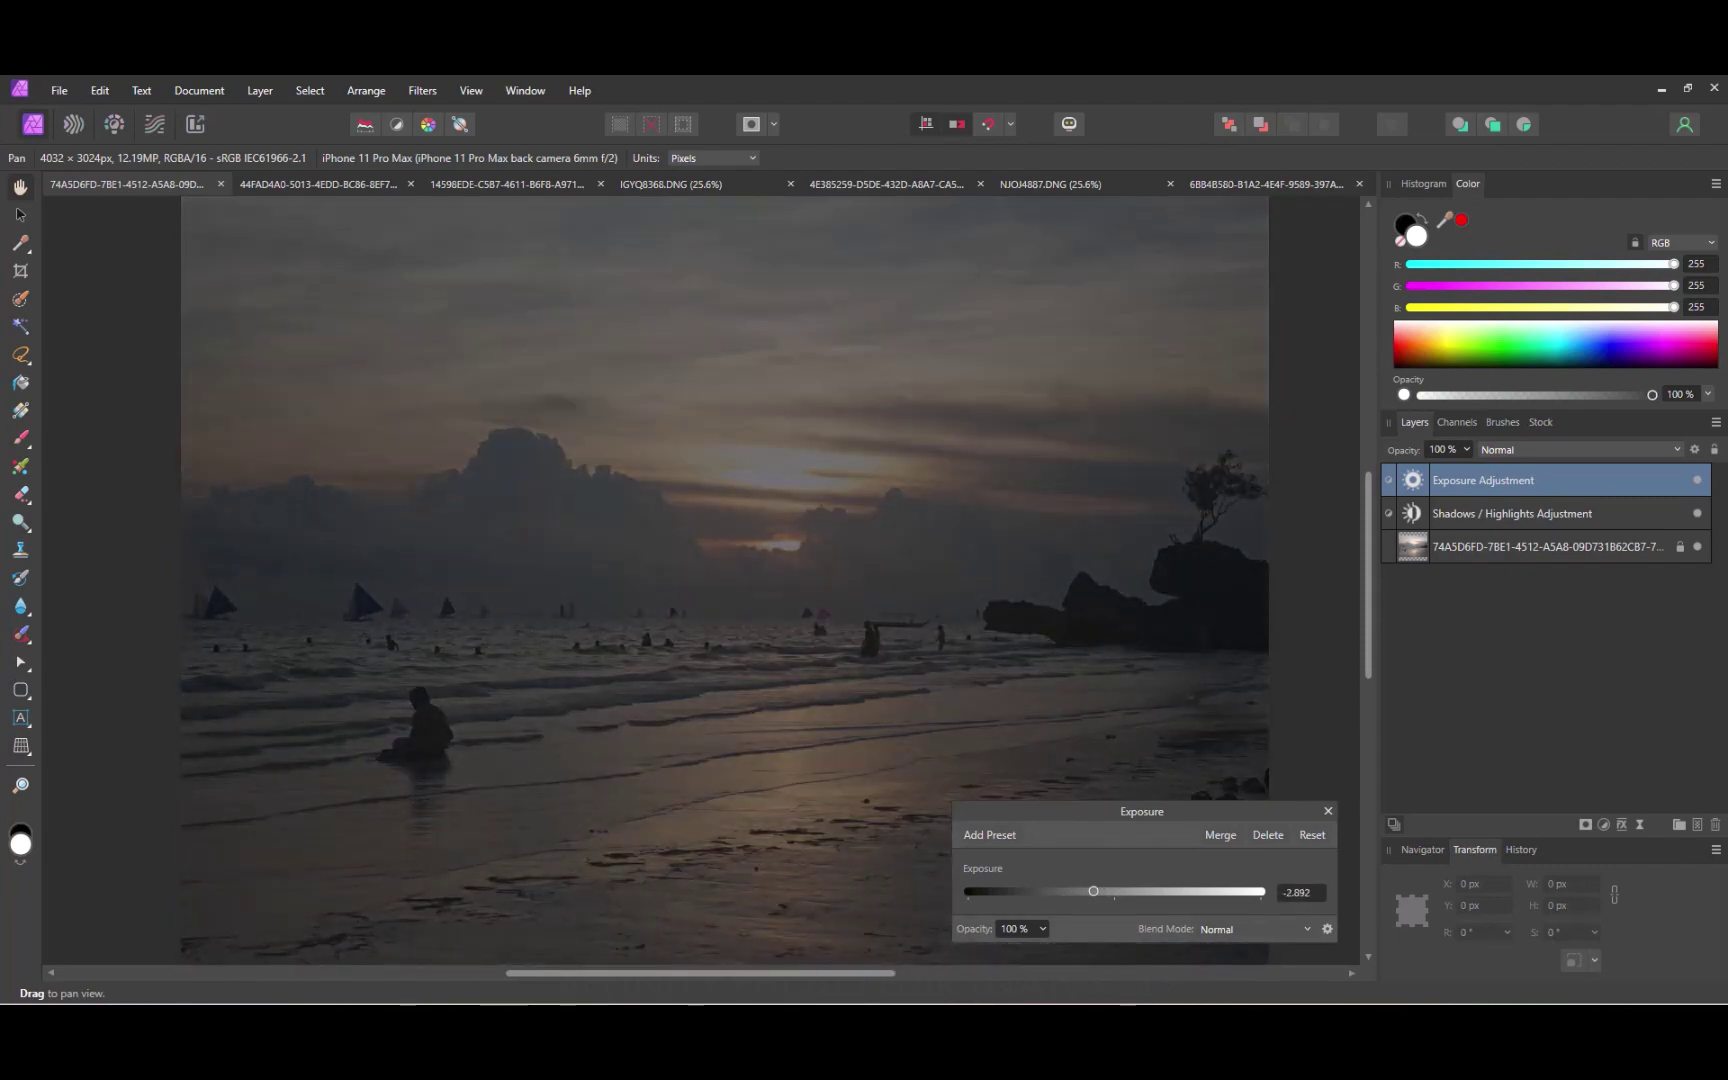
mouse_move(1093, 891)
mouse_down()
mouse_move(1068, 891)
mouse_move(1126, 891)
mouse_move(1085, 891)
mouse_move(1114, 891)
mouse_move(1100, 891)
mouse_up()
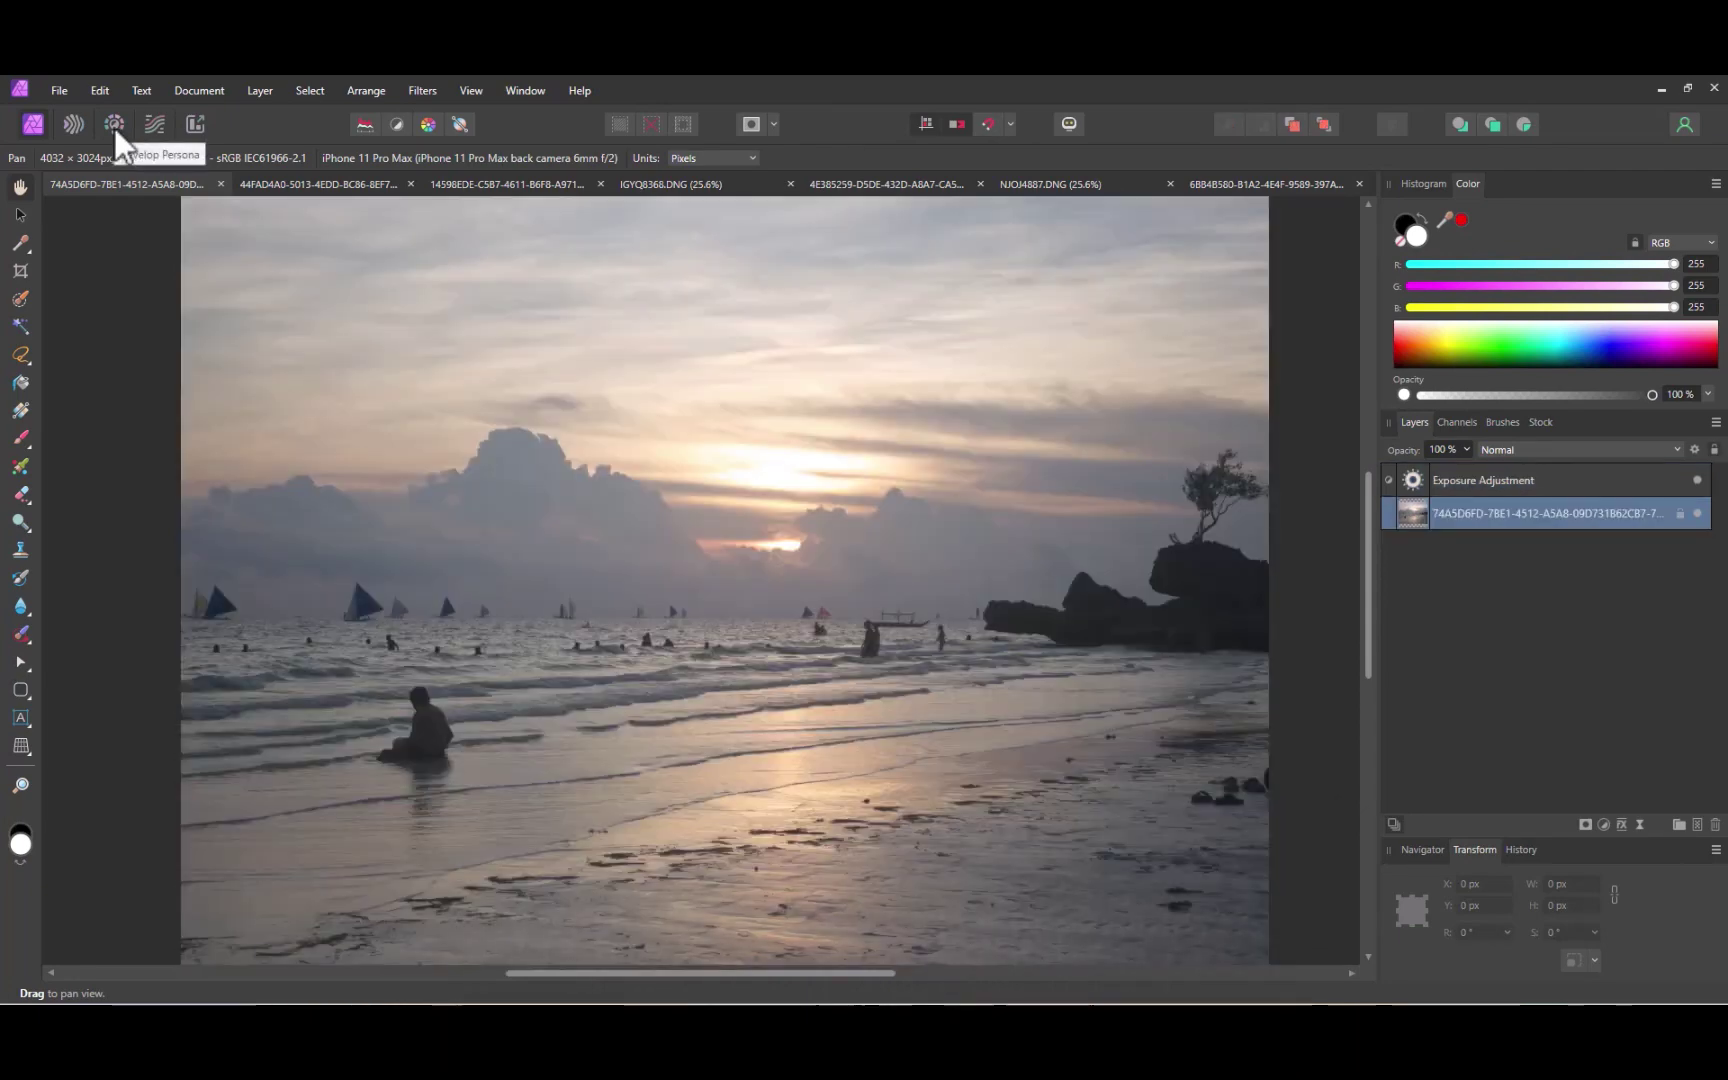
Back in the Develop persona, enable Shadows & Highlights and pull Highlights down to tame the sky
click(113, 128)
scroll(1561, 850, down, 2)
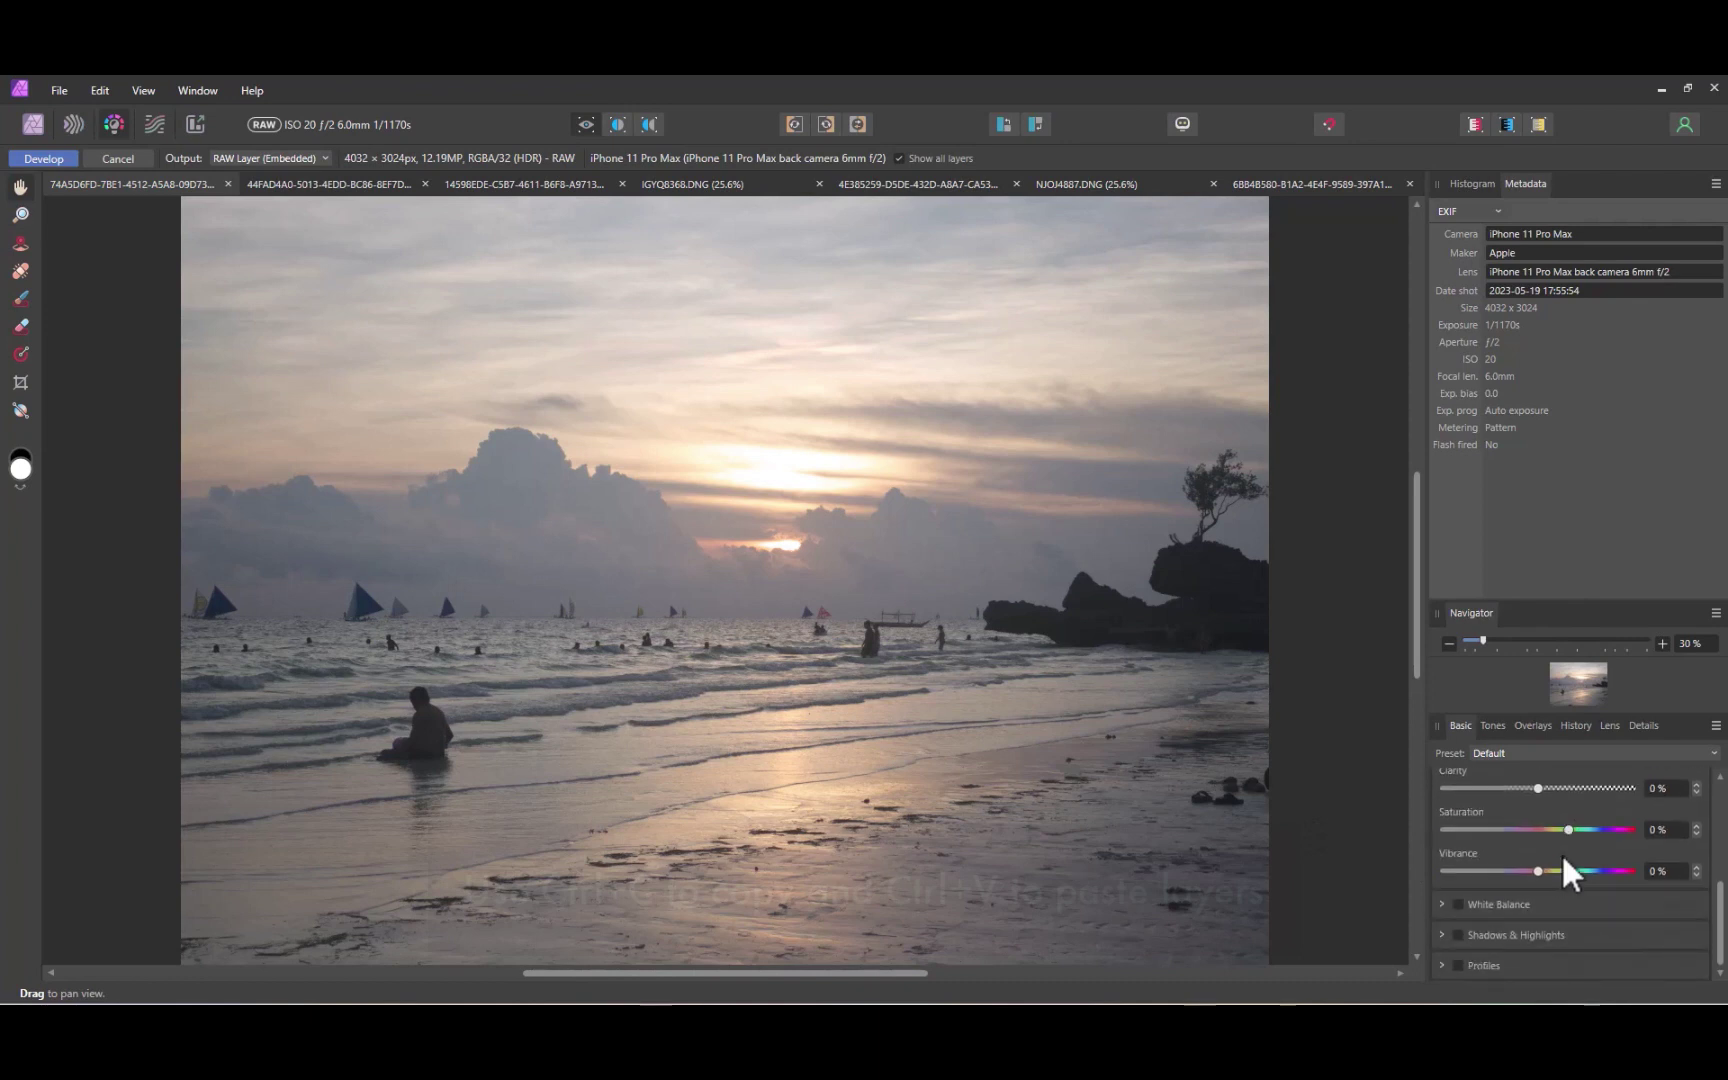
click(1541, 934)
mouse_move(1537, 936)
mouse_down()
mouse_move(1445, 952)
mouse_move(1550, 945)
mouse_move(1435, 980)
mouse_move(1510, 958)
mouse_up()
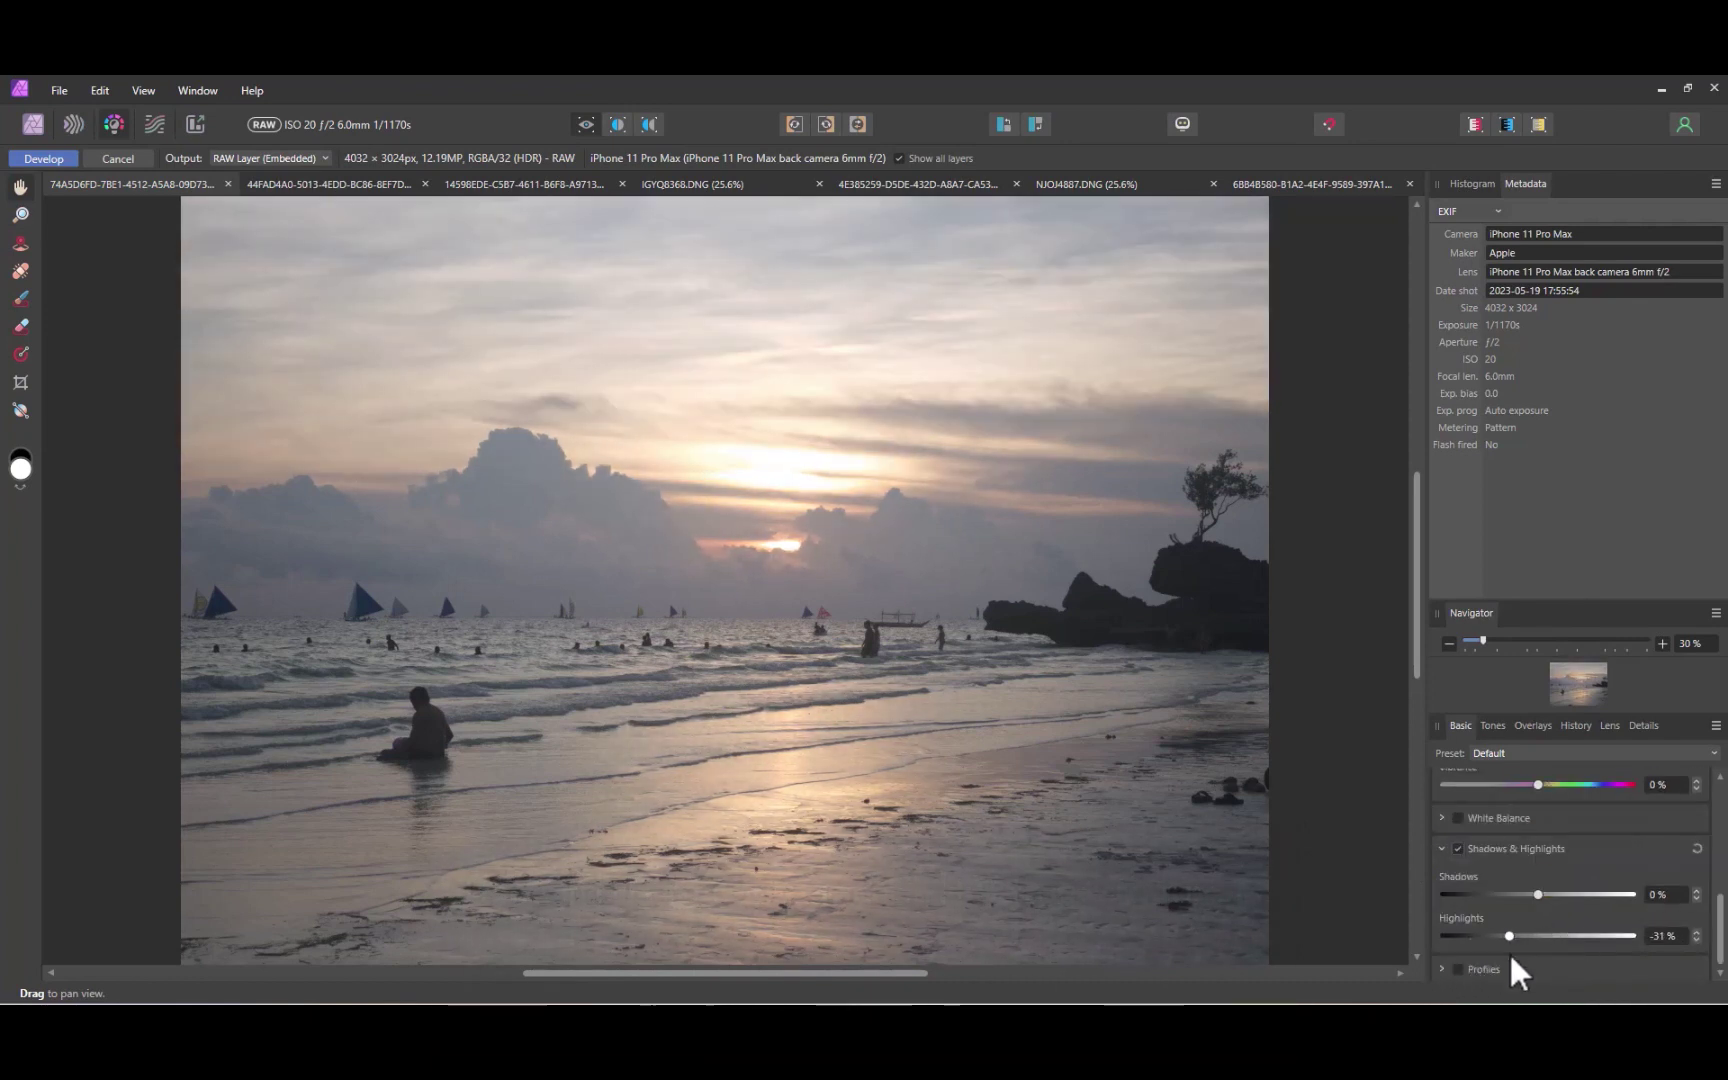
scroll(1525, 930, up, 3)
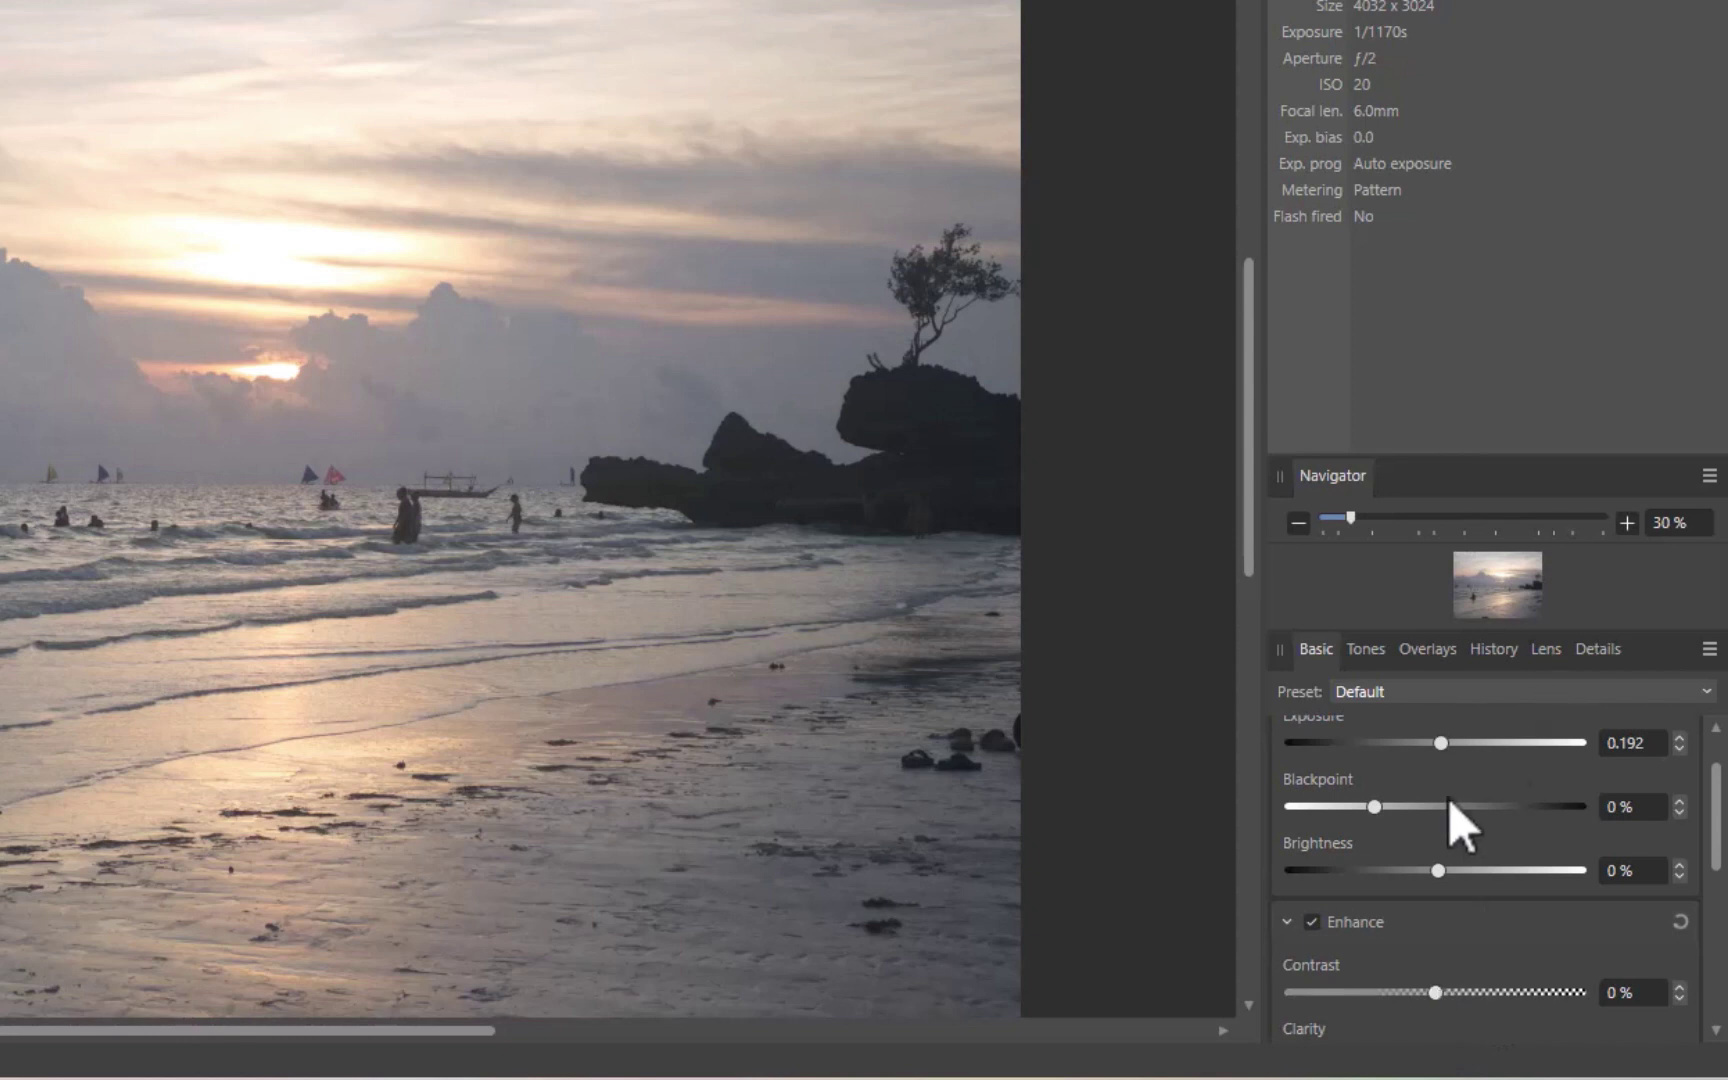
Add a linear gradient overlay from the top of the sky to the waterline, angled toward the rocks
click(1430, 650)
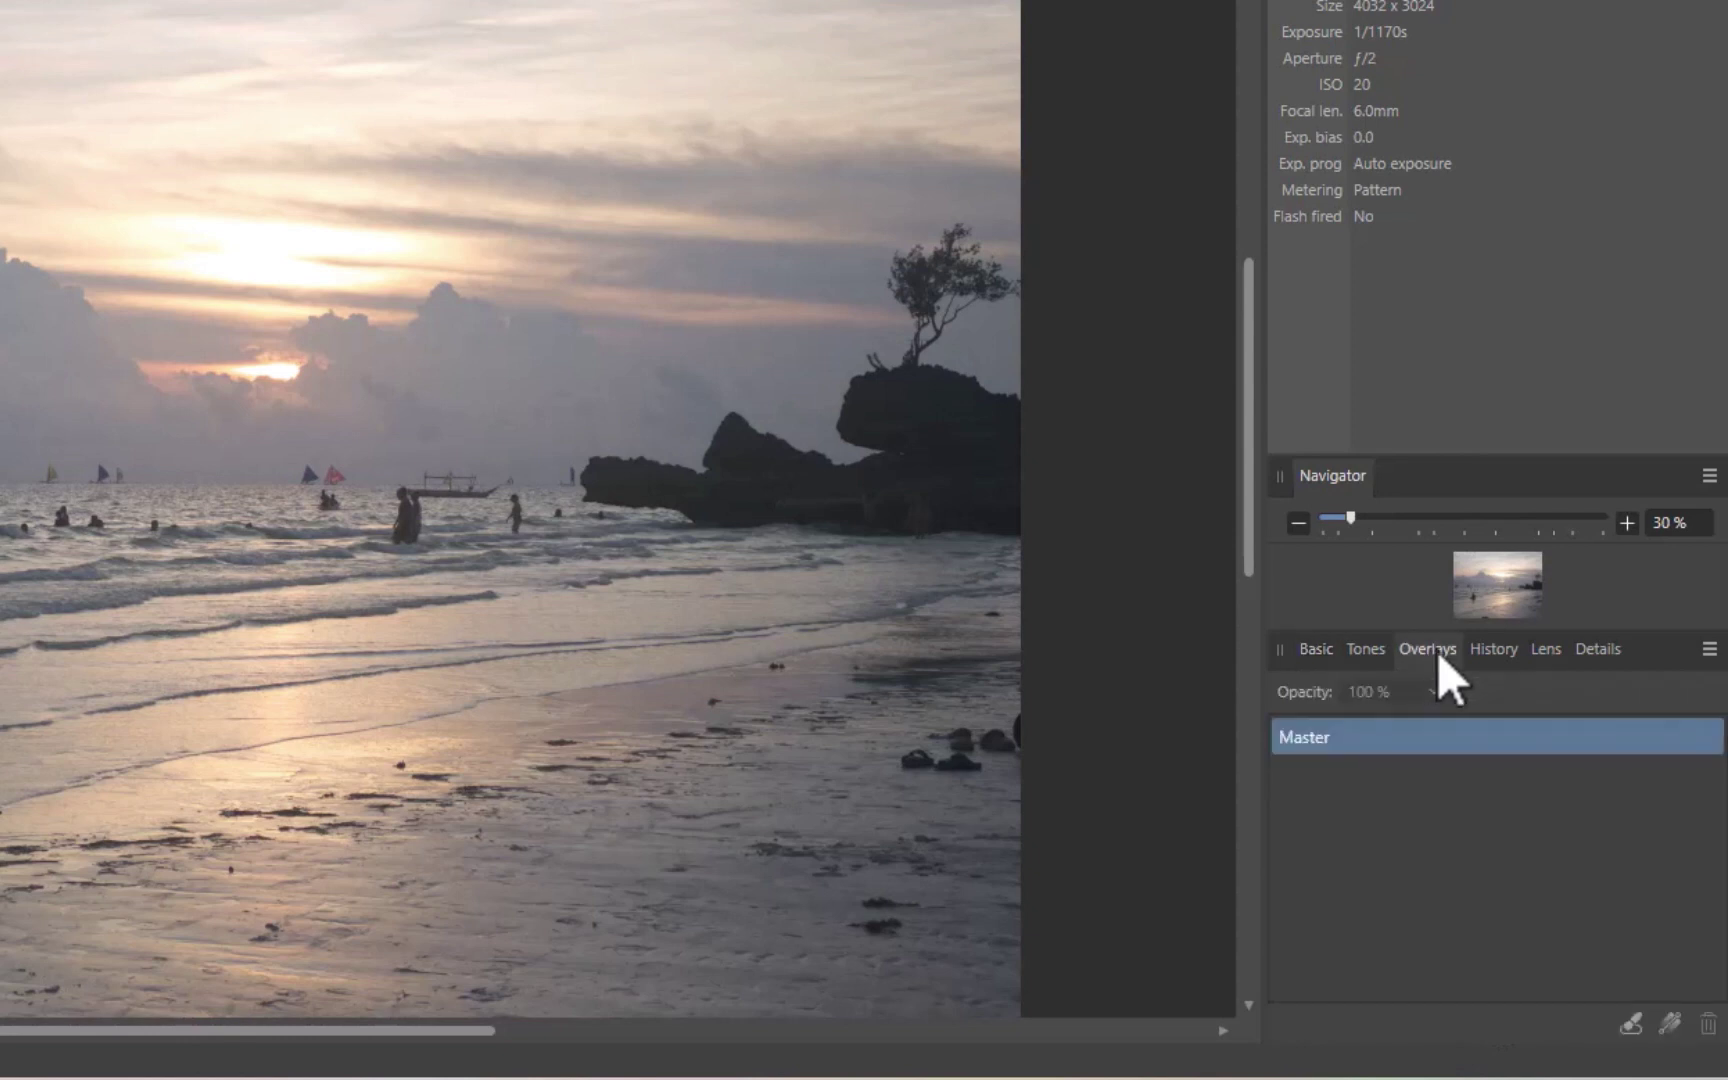
click(1671, 1021)
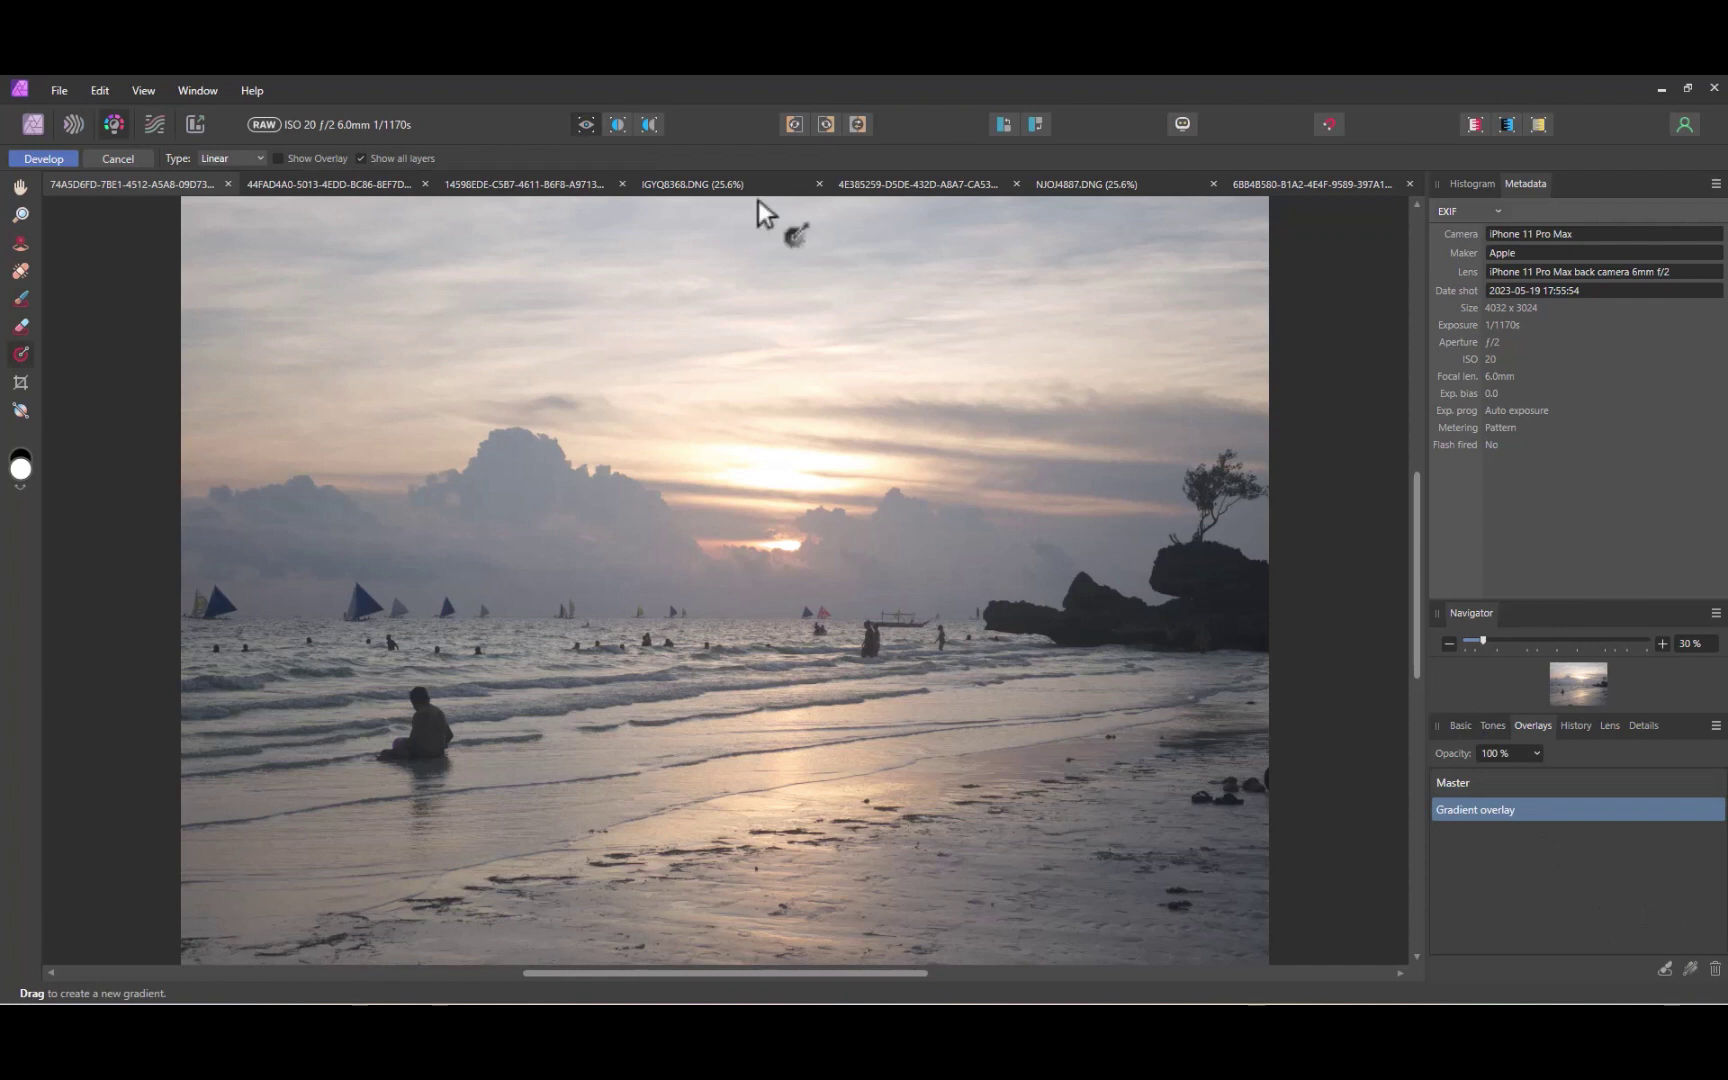
drag(757, 200, 756, 760)
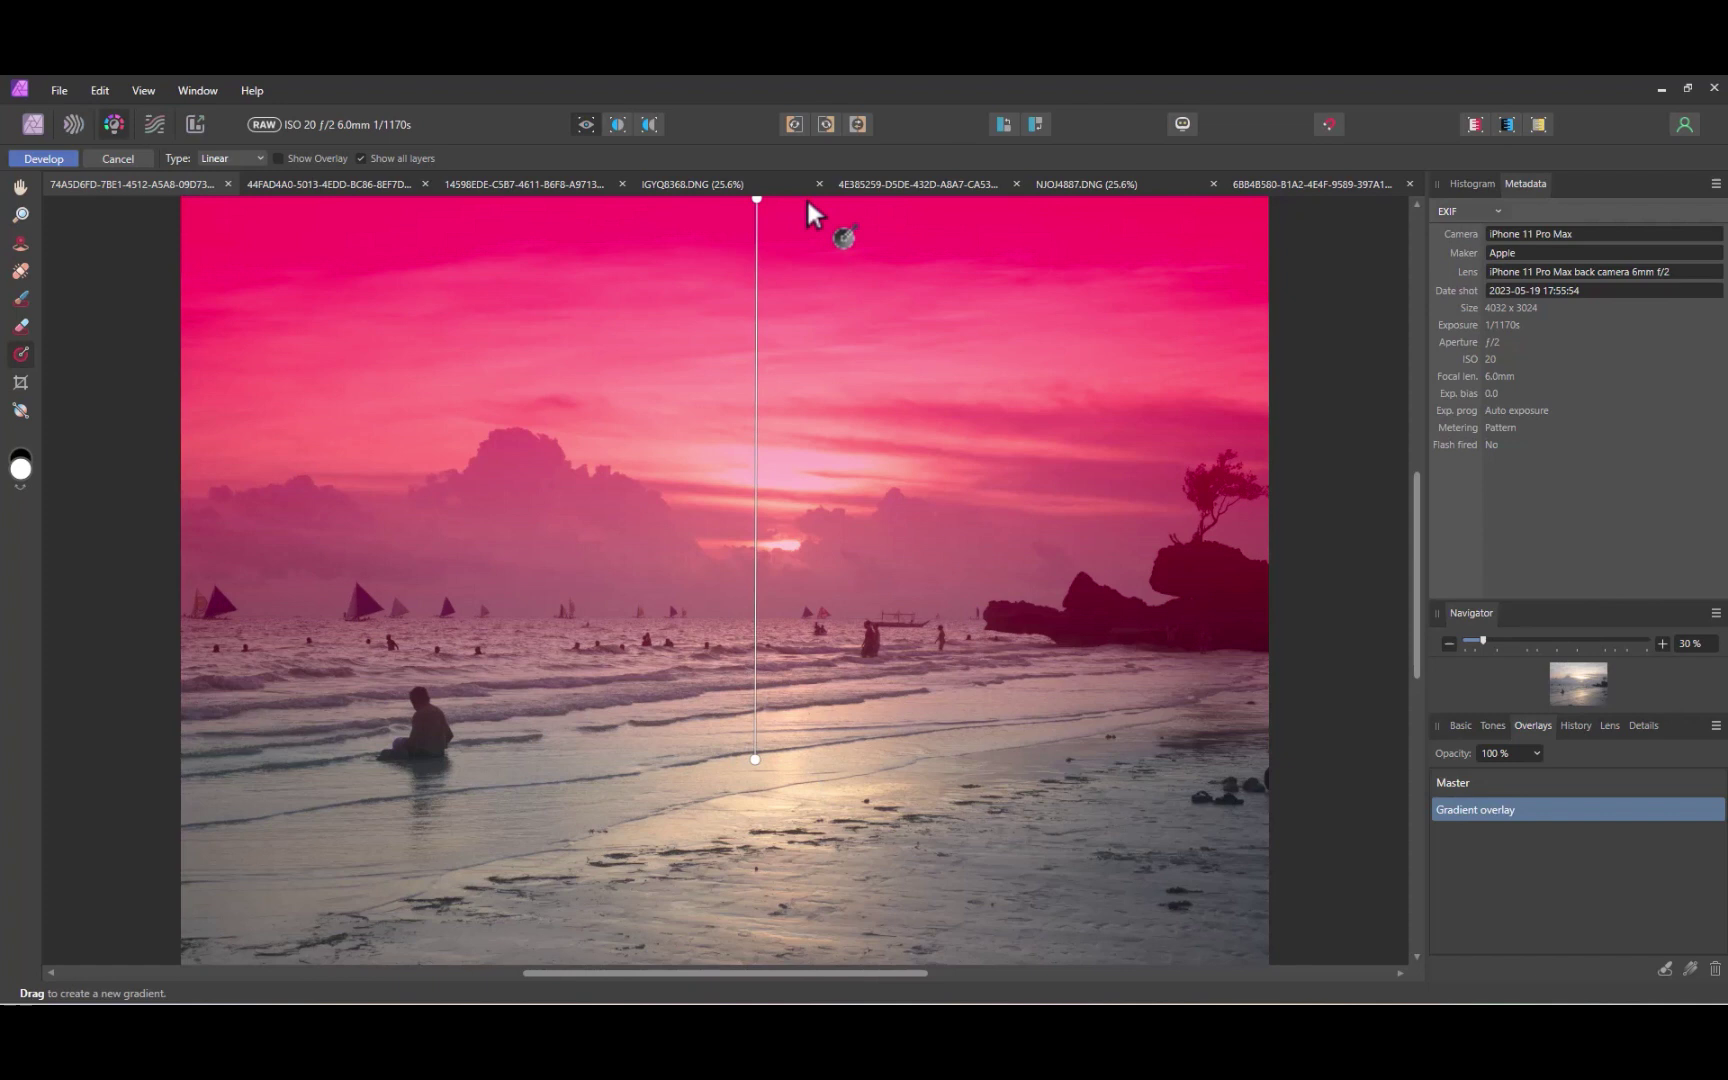
drag(756, 200, 767, 492)
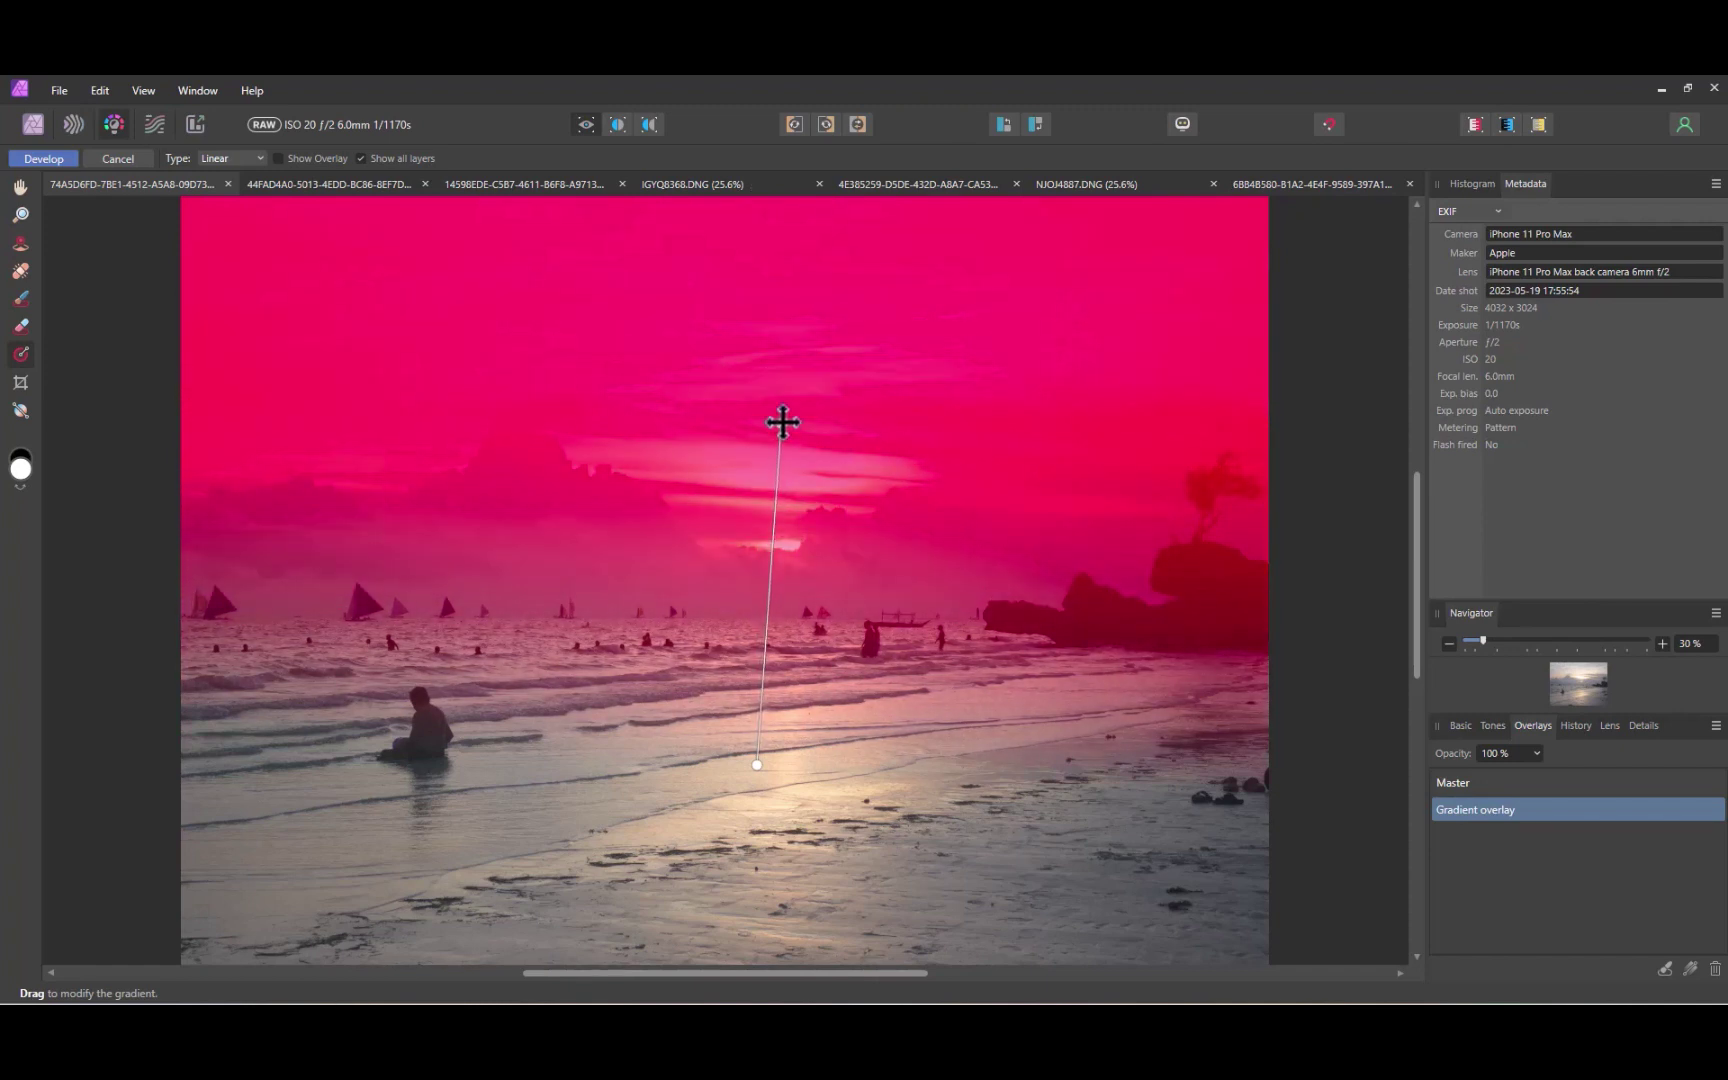
drag(783, 423, 757, 198)
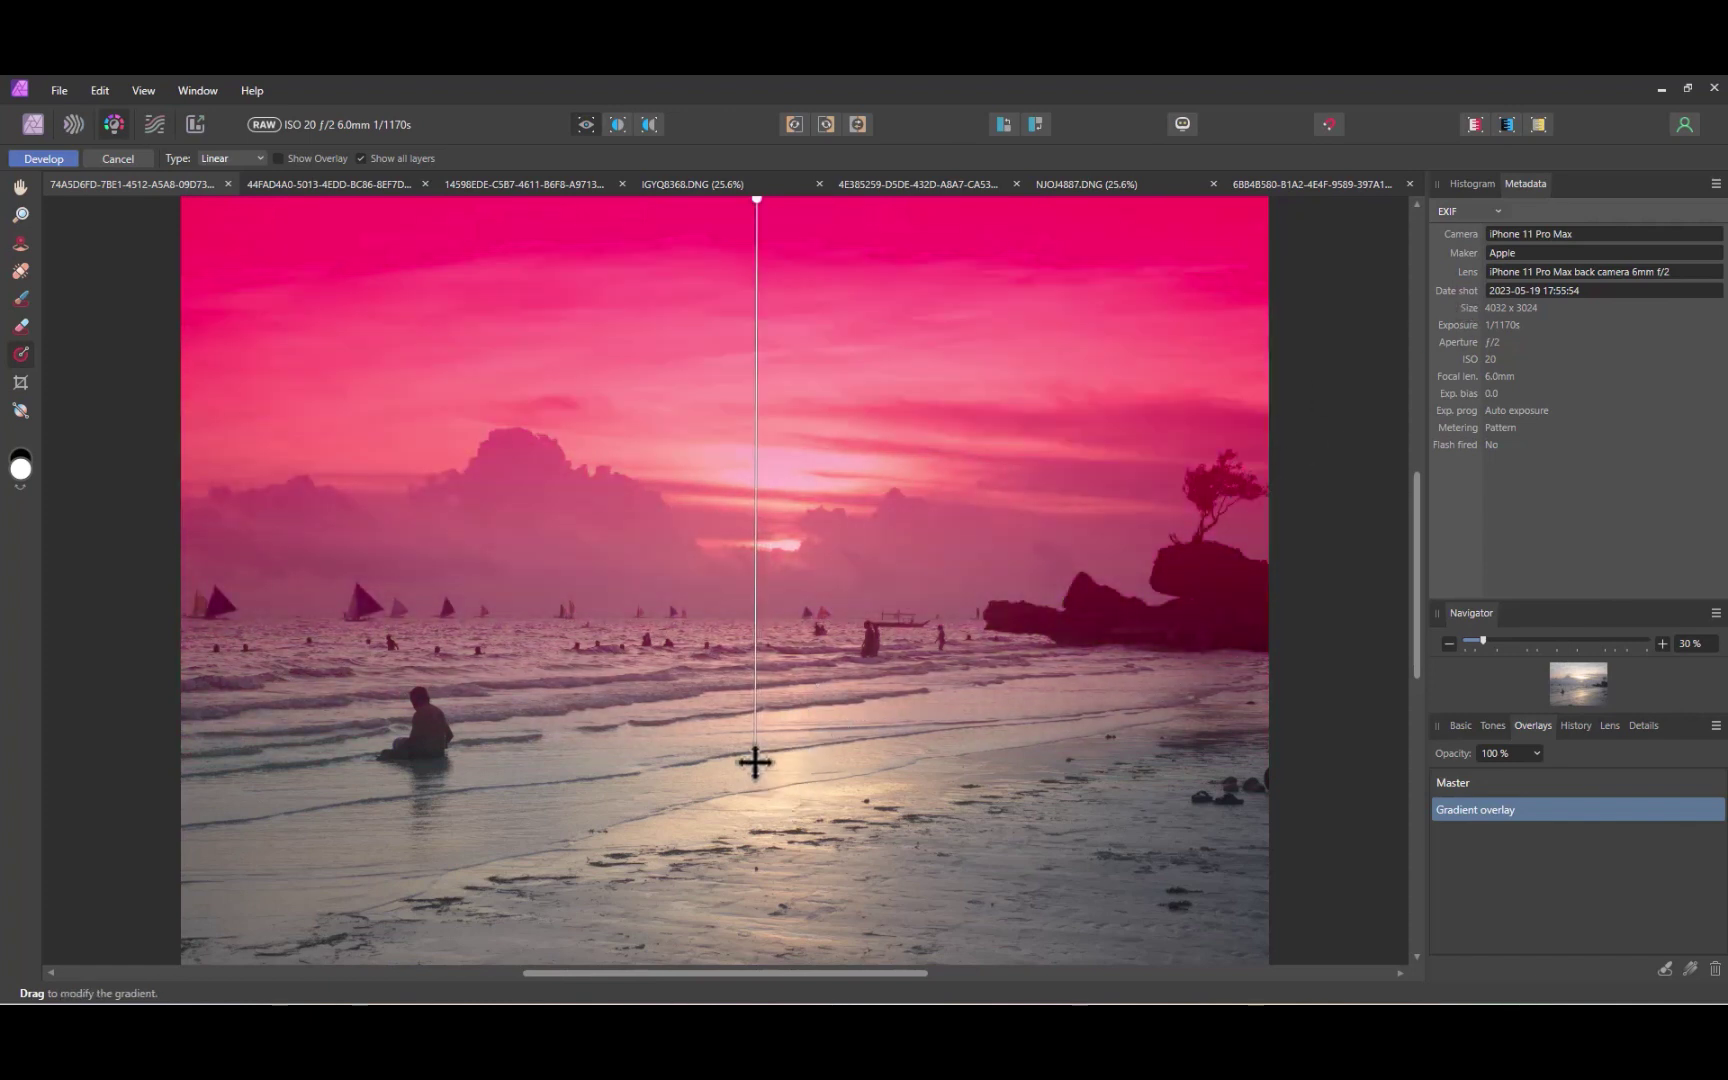
drag(754, 760, 766, 708)
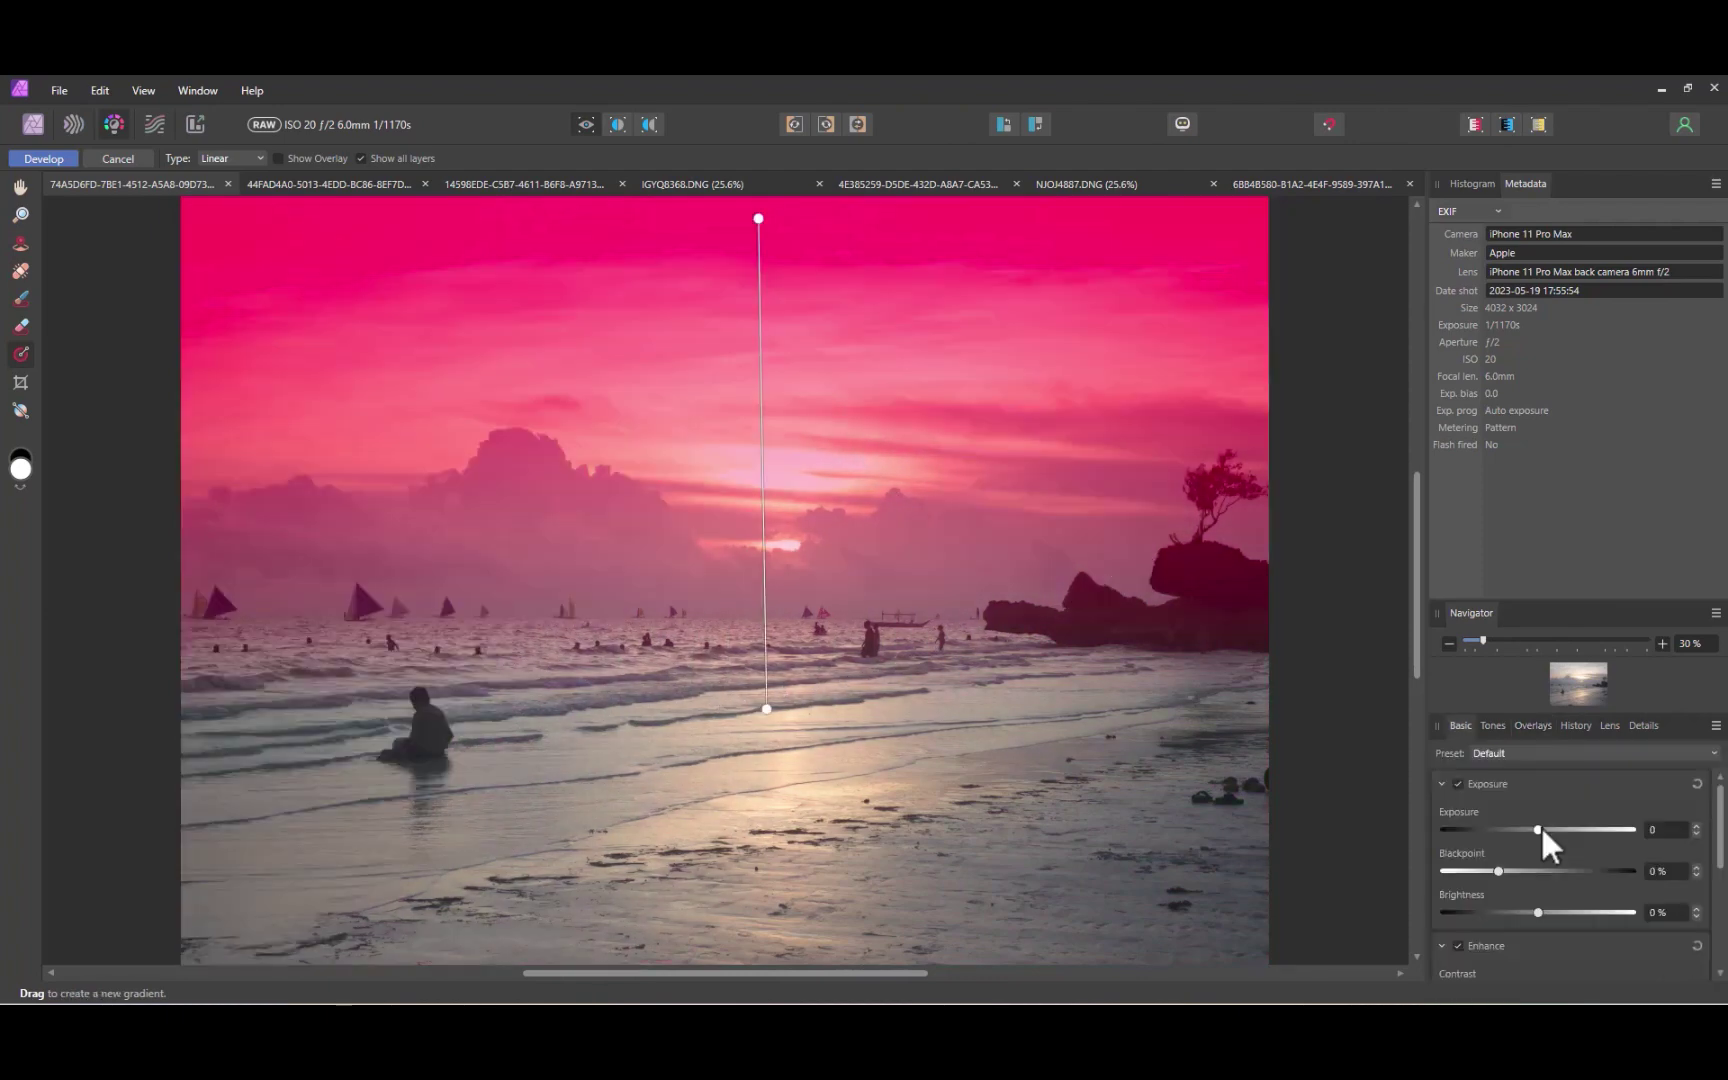
Straighten the gradient and darken the masked sky to exposure -0.721 and brightness -25%
drag(1540, 825, 1427, 856)
scroll(1539, 835, down, 2)
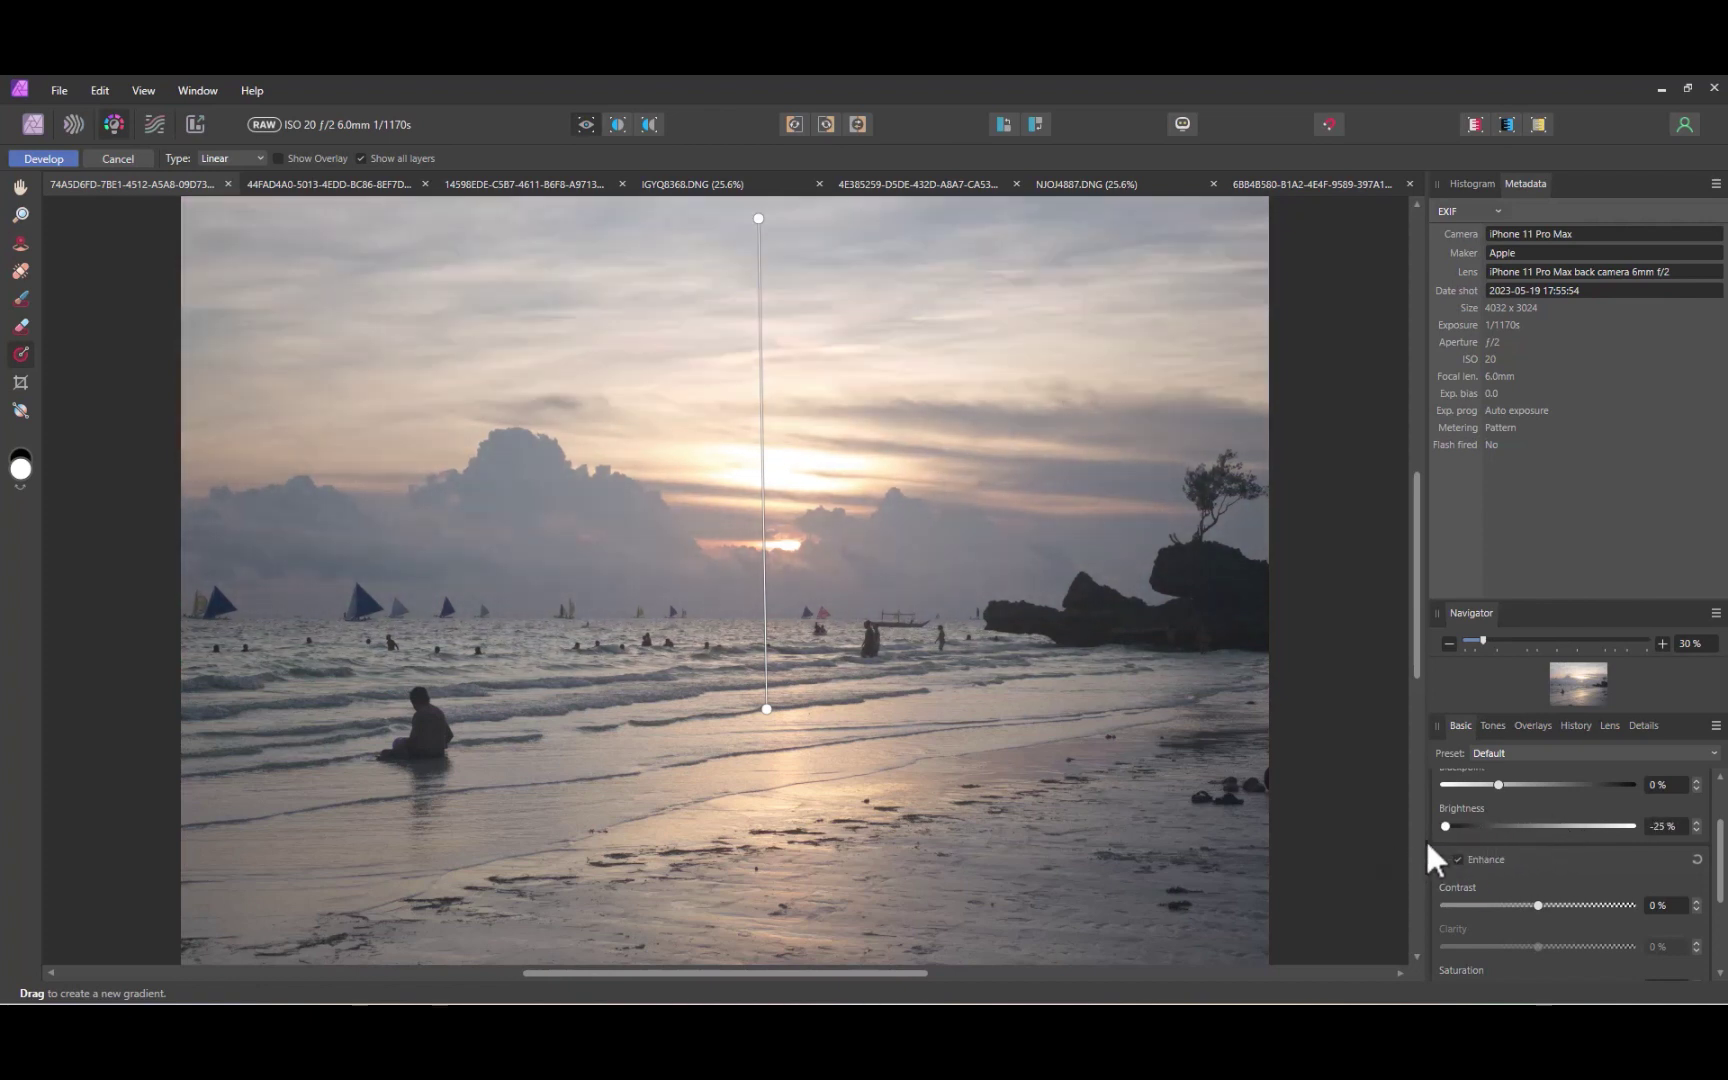
scroll(1531, 945, up, 1)
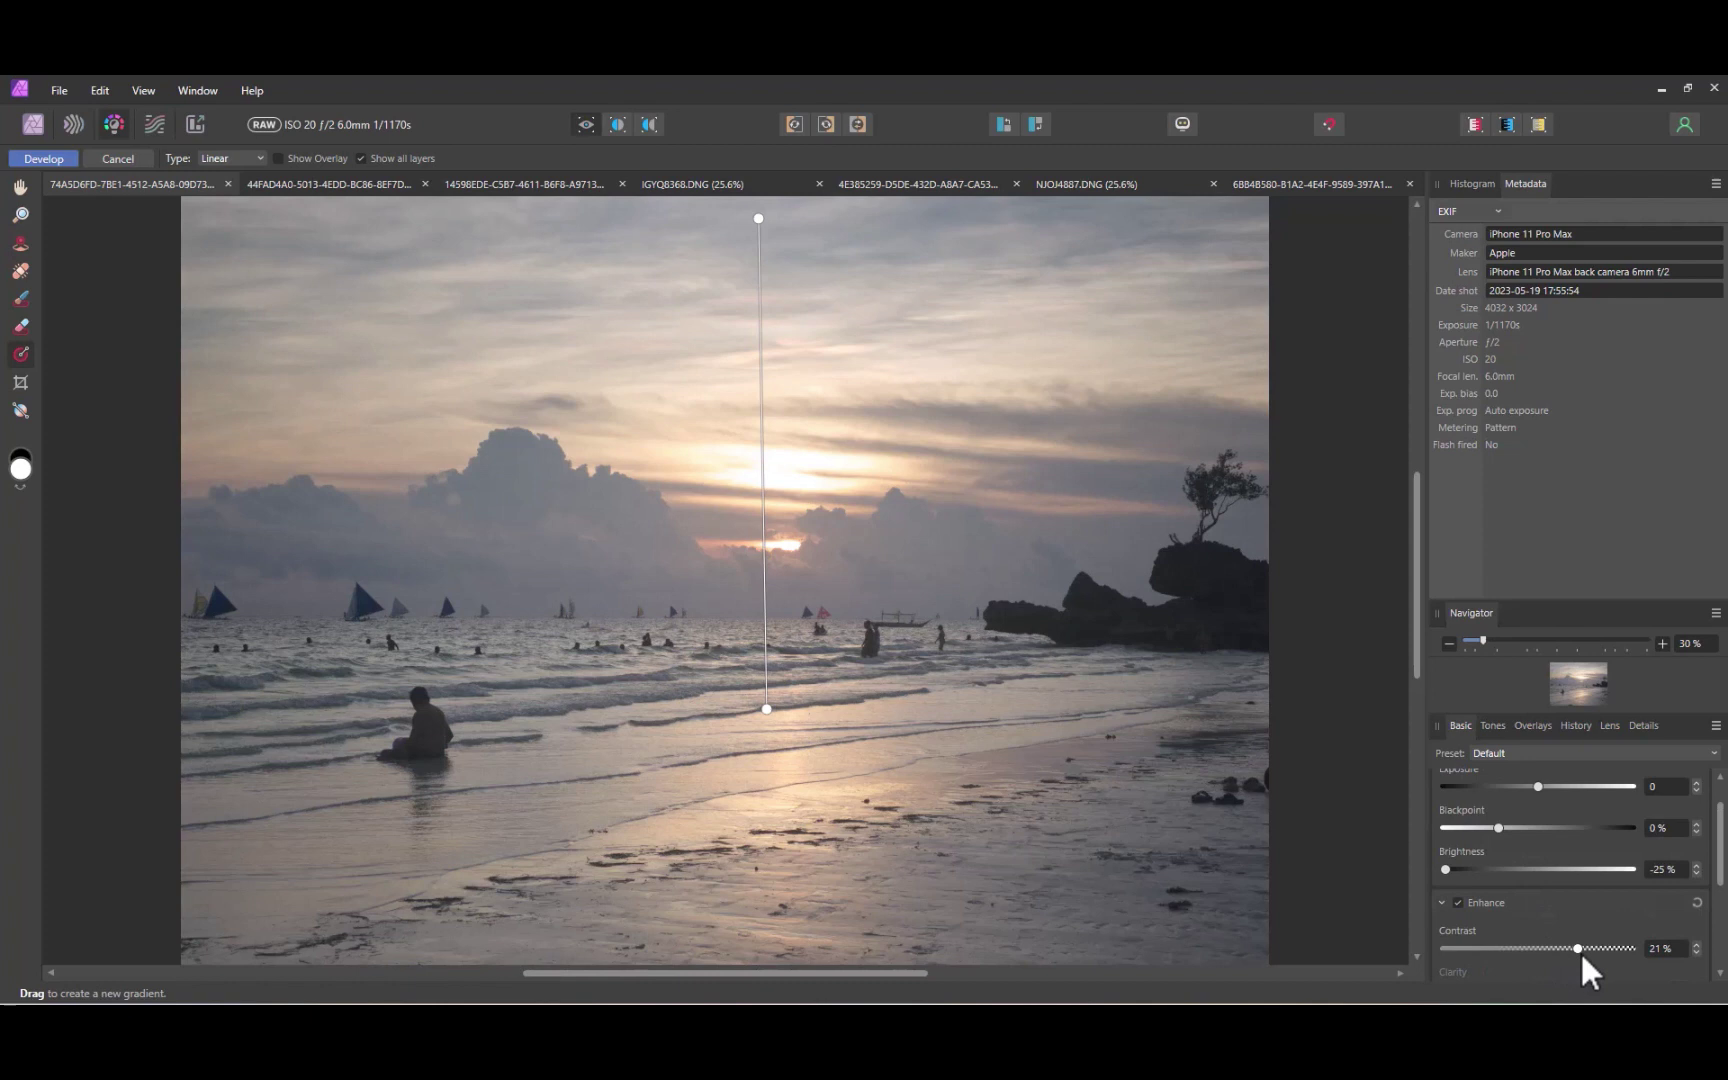
scroll(1595, 930, up, 1)
drag(1548, 832, 1526, 832)
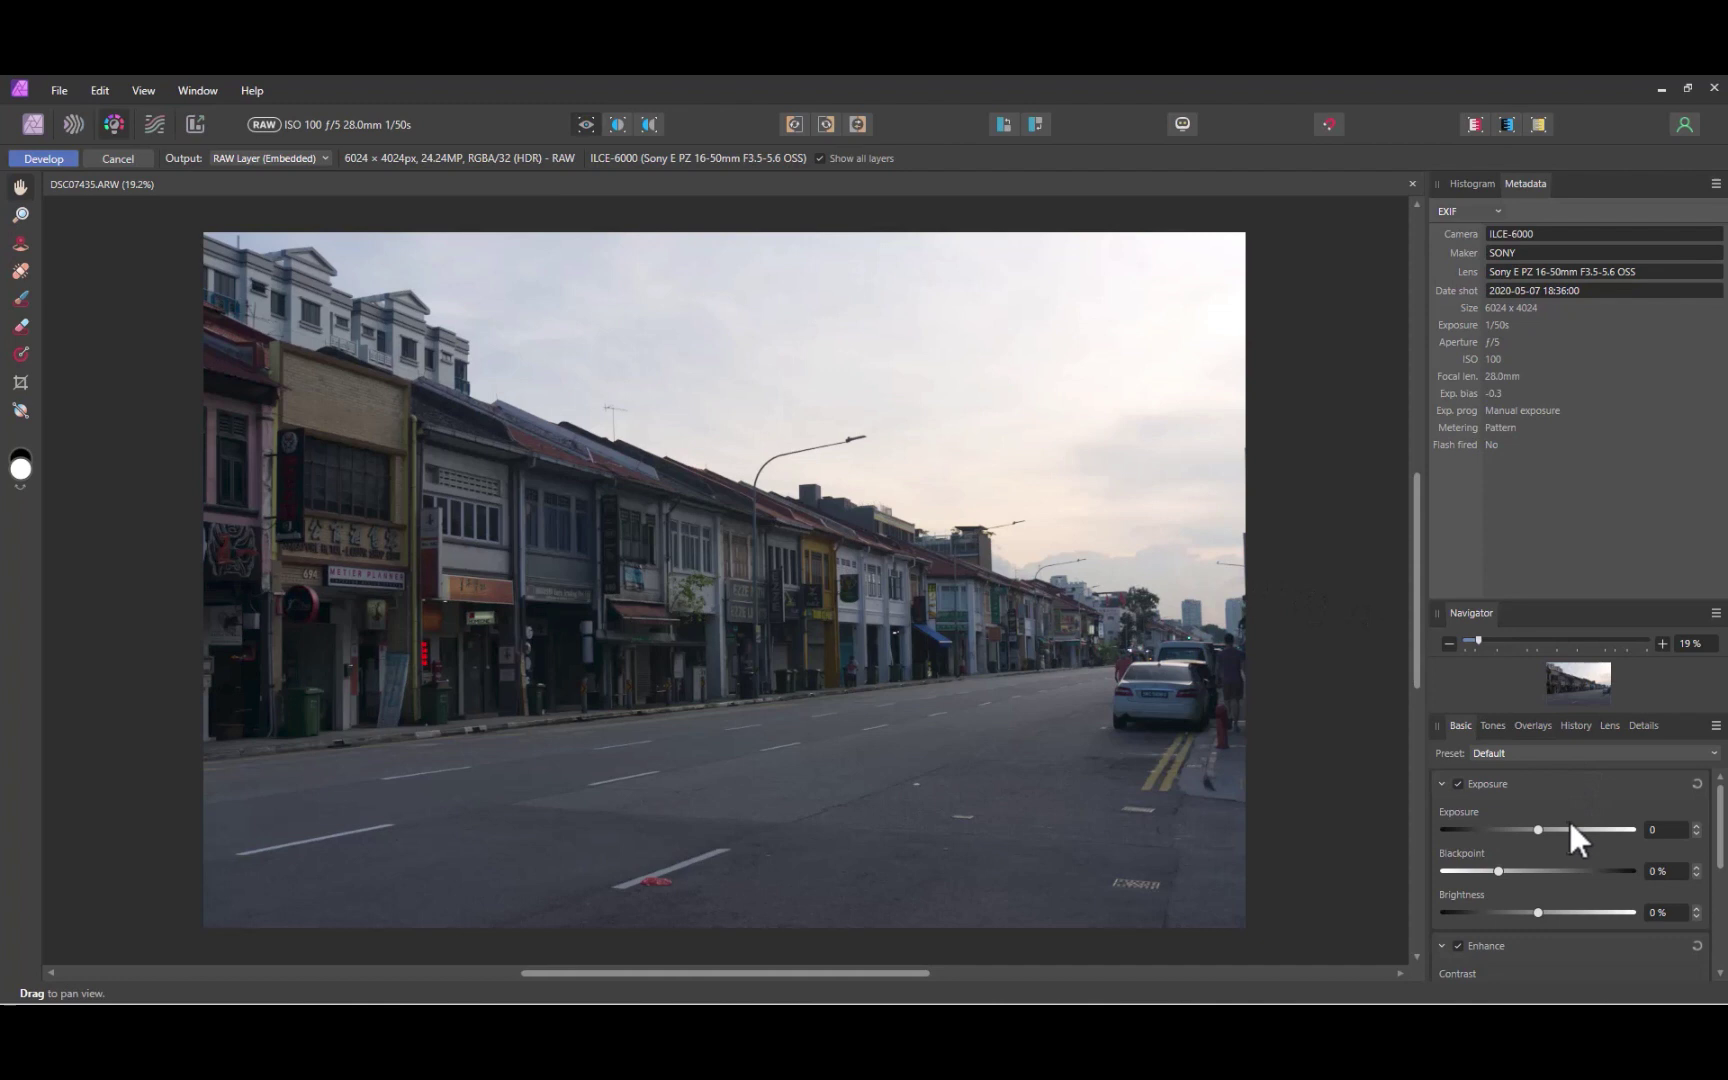
Draw a diagonal gradient overlay over the street photo's sky above the shophouses
scroll(1567, 818, down, 2)
click(1533, 726)
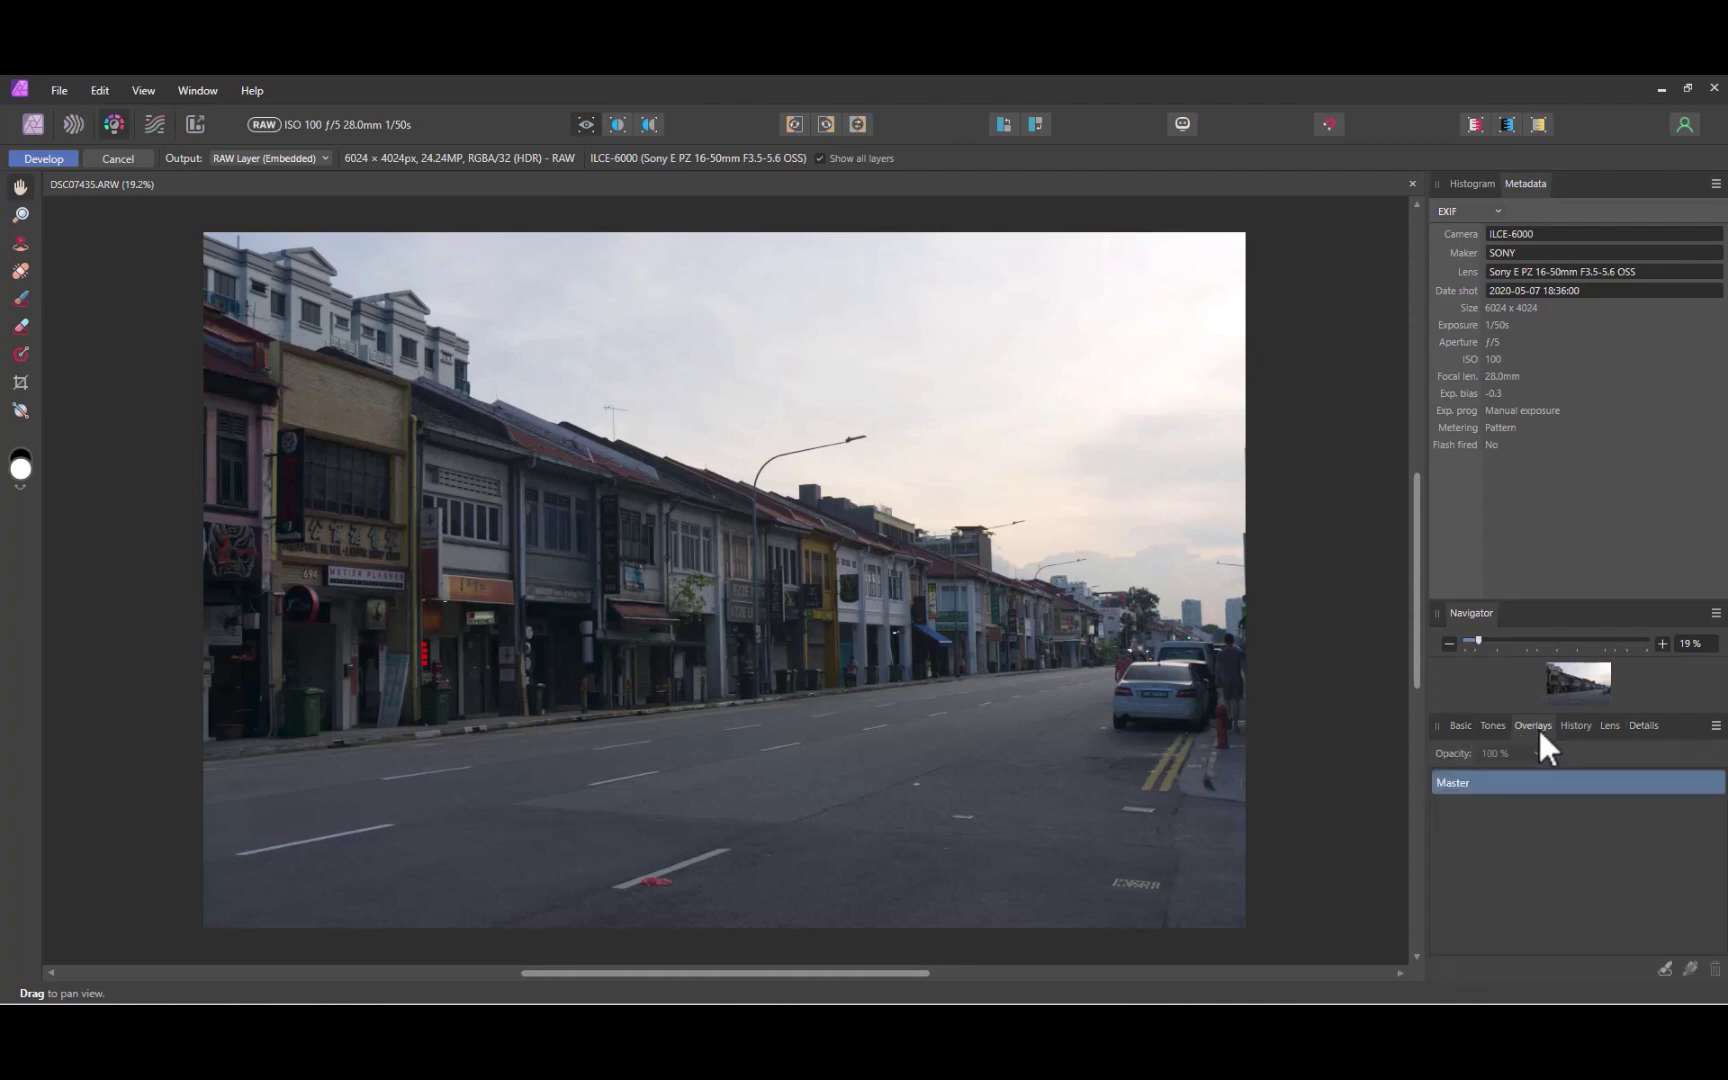
key(g)
drag(847, 231, 712, 588)
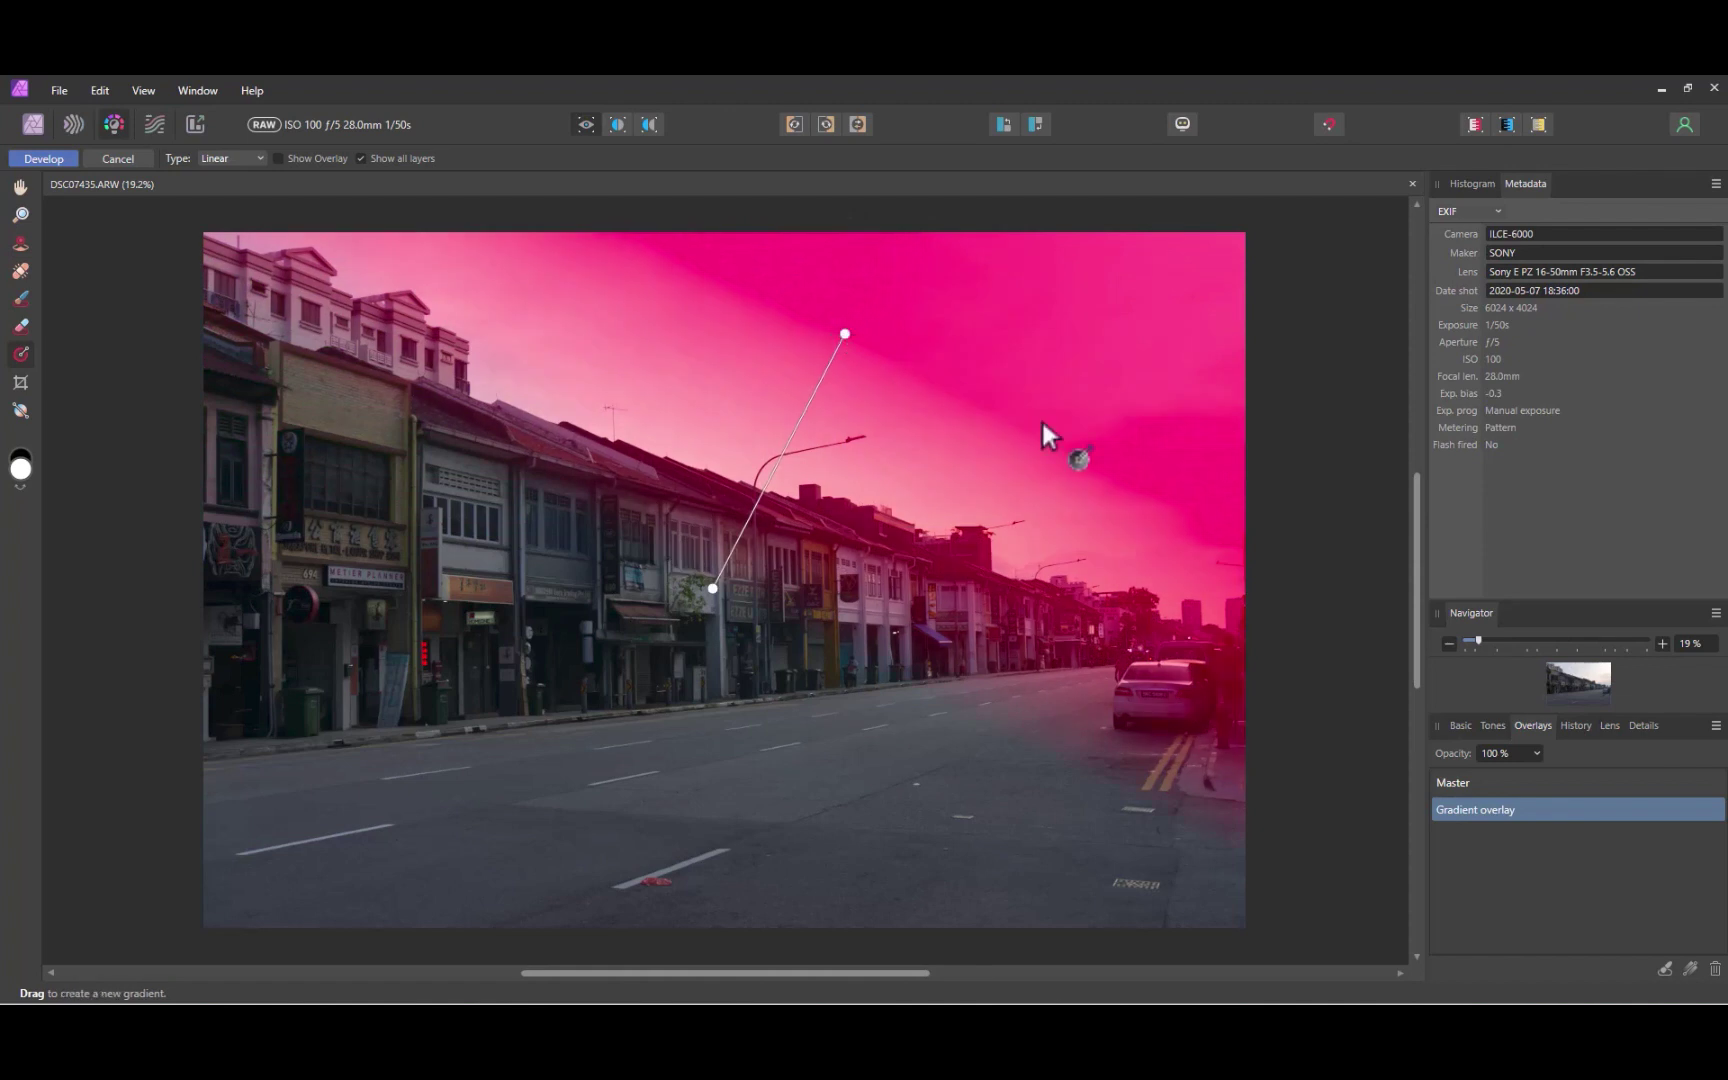
Try several brightness levels on the masked sky, settling around -23%
click(1465, 724)
scroll(1543, 860, down, 1)
drag(1538, 870, 1428, 905)
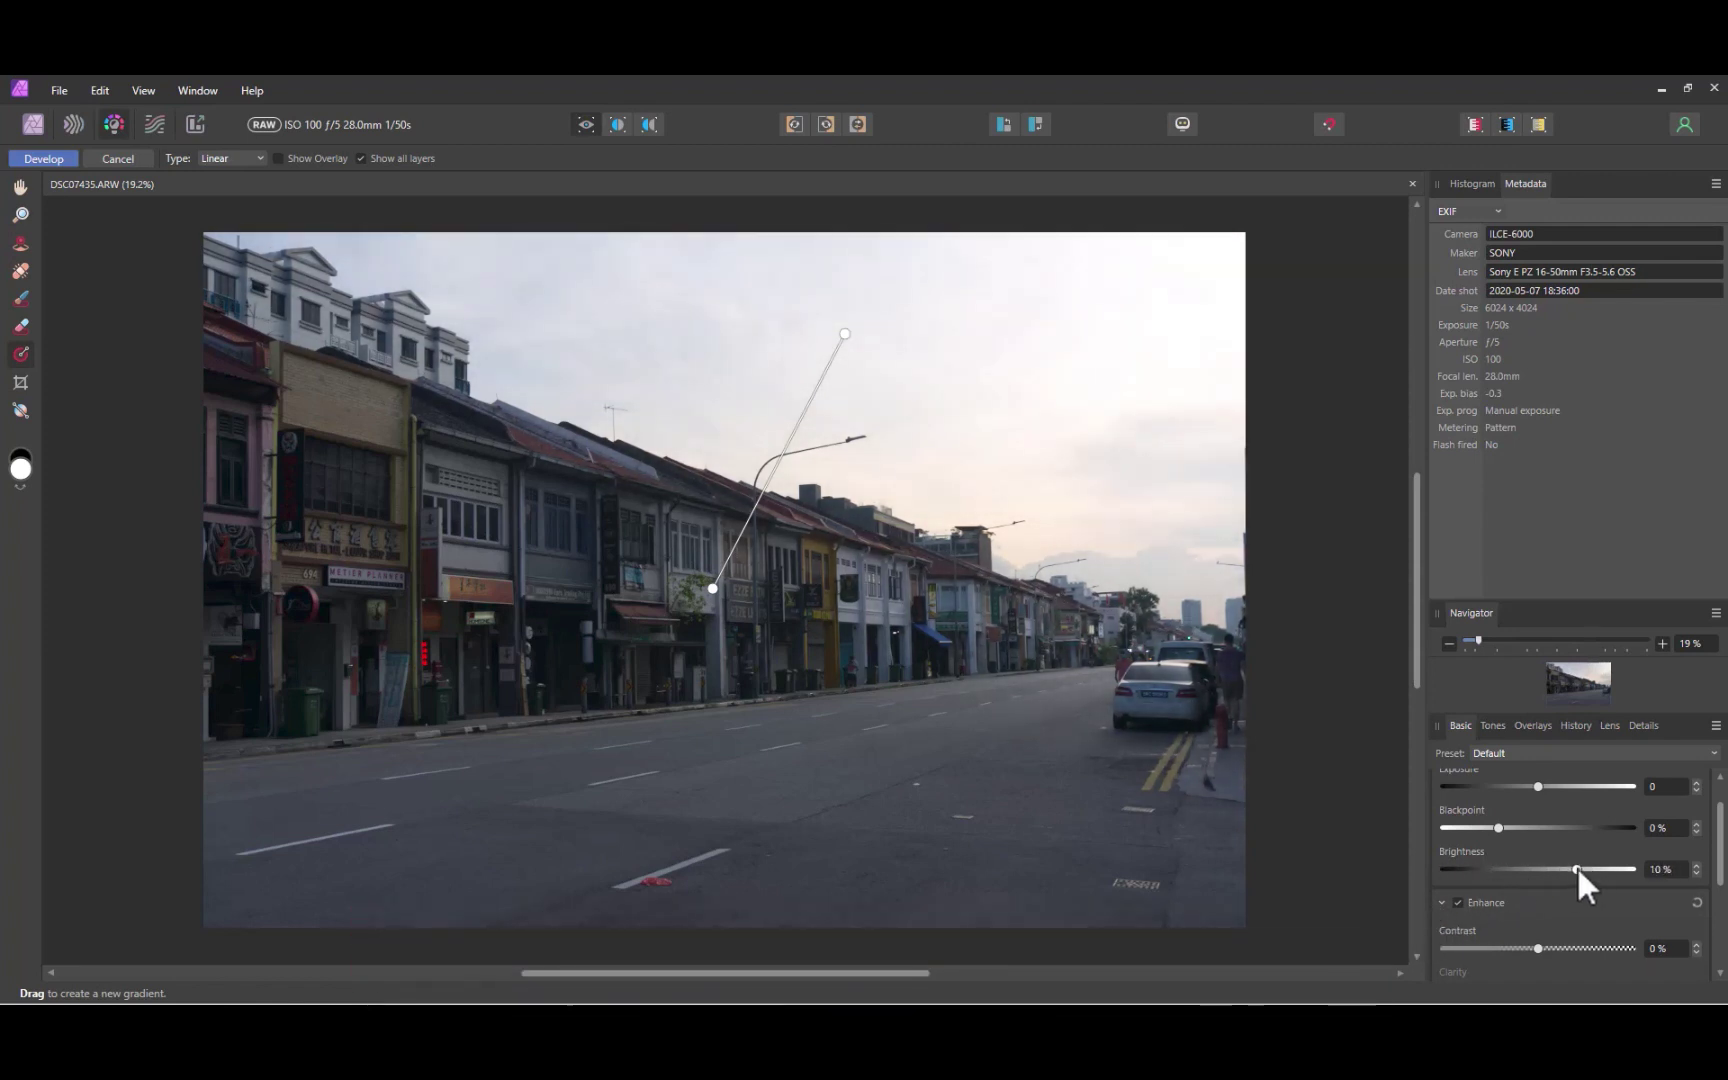
scroll(1552, 871, up, 3)
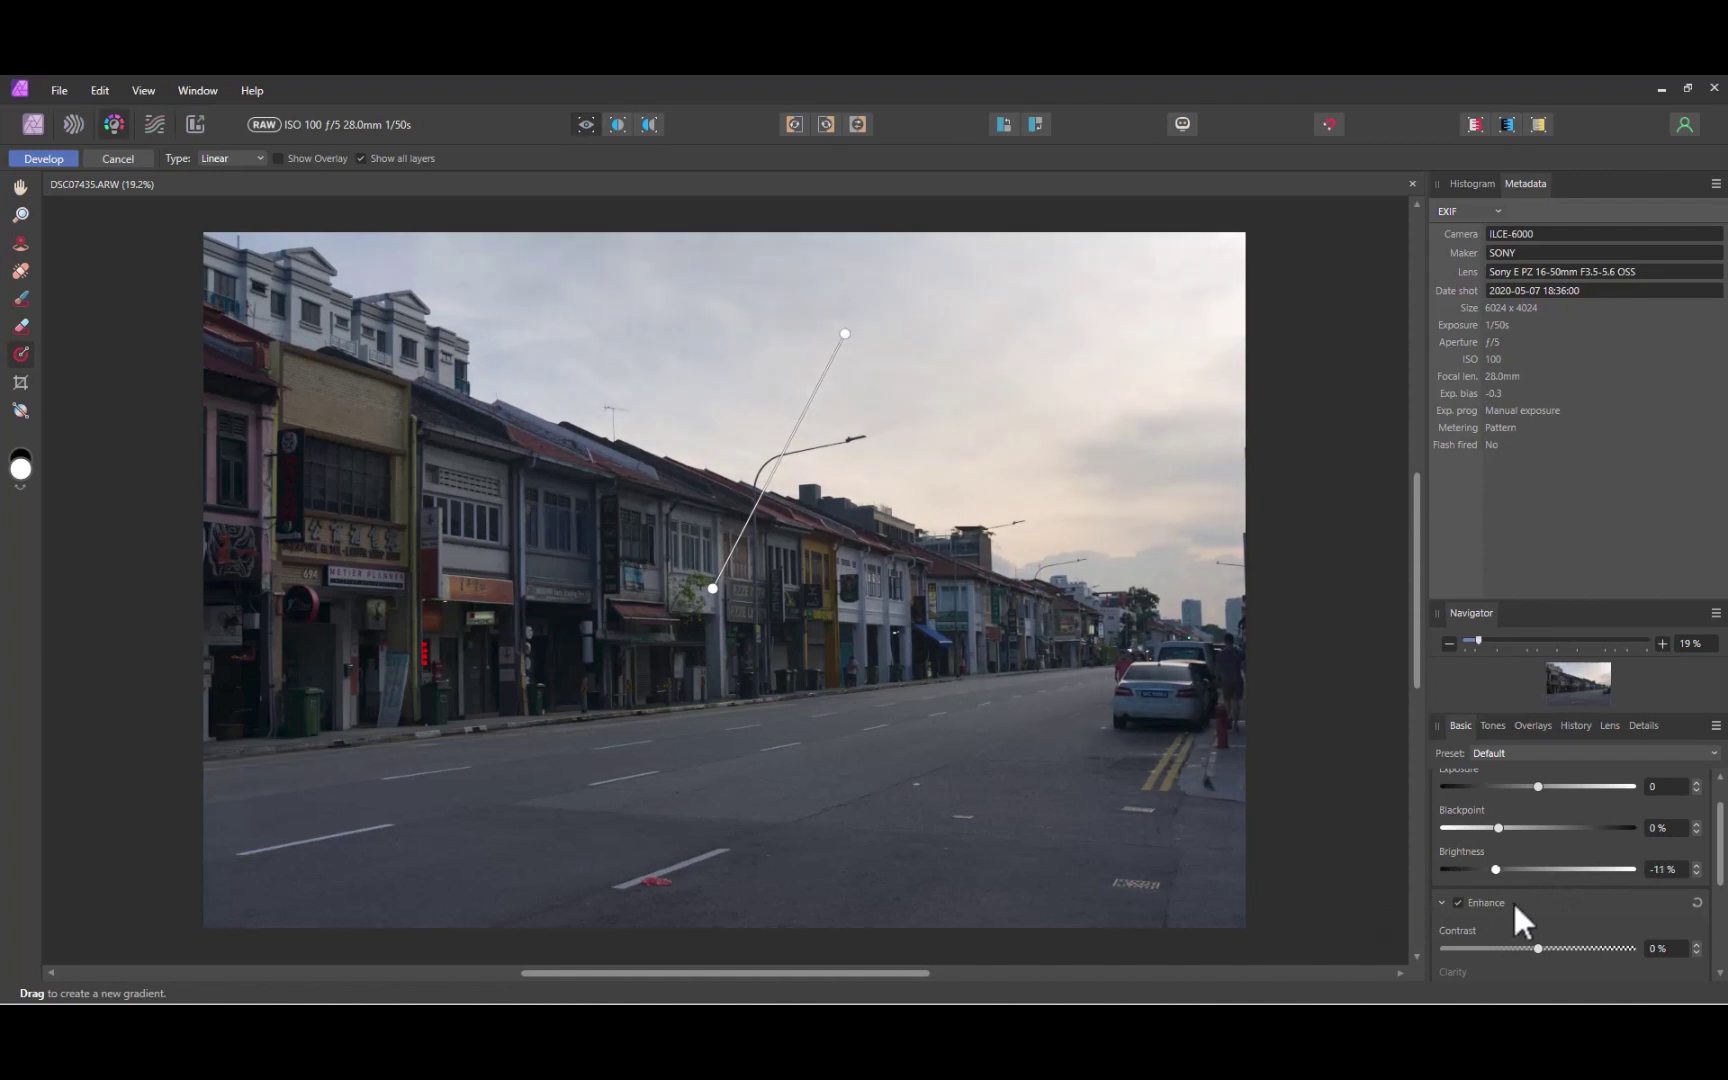
drag(1451, 913, 1615, 903)
Reset brightness, delete the gradient overlay, and set shadows 11% and highlights -79%
double_click(1451, 851)
click(1533, 725)
click(1716, 968)
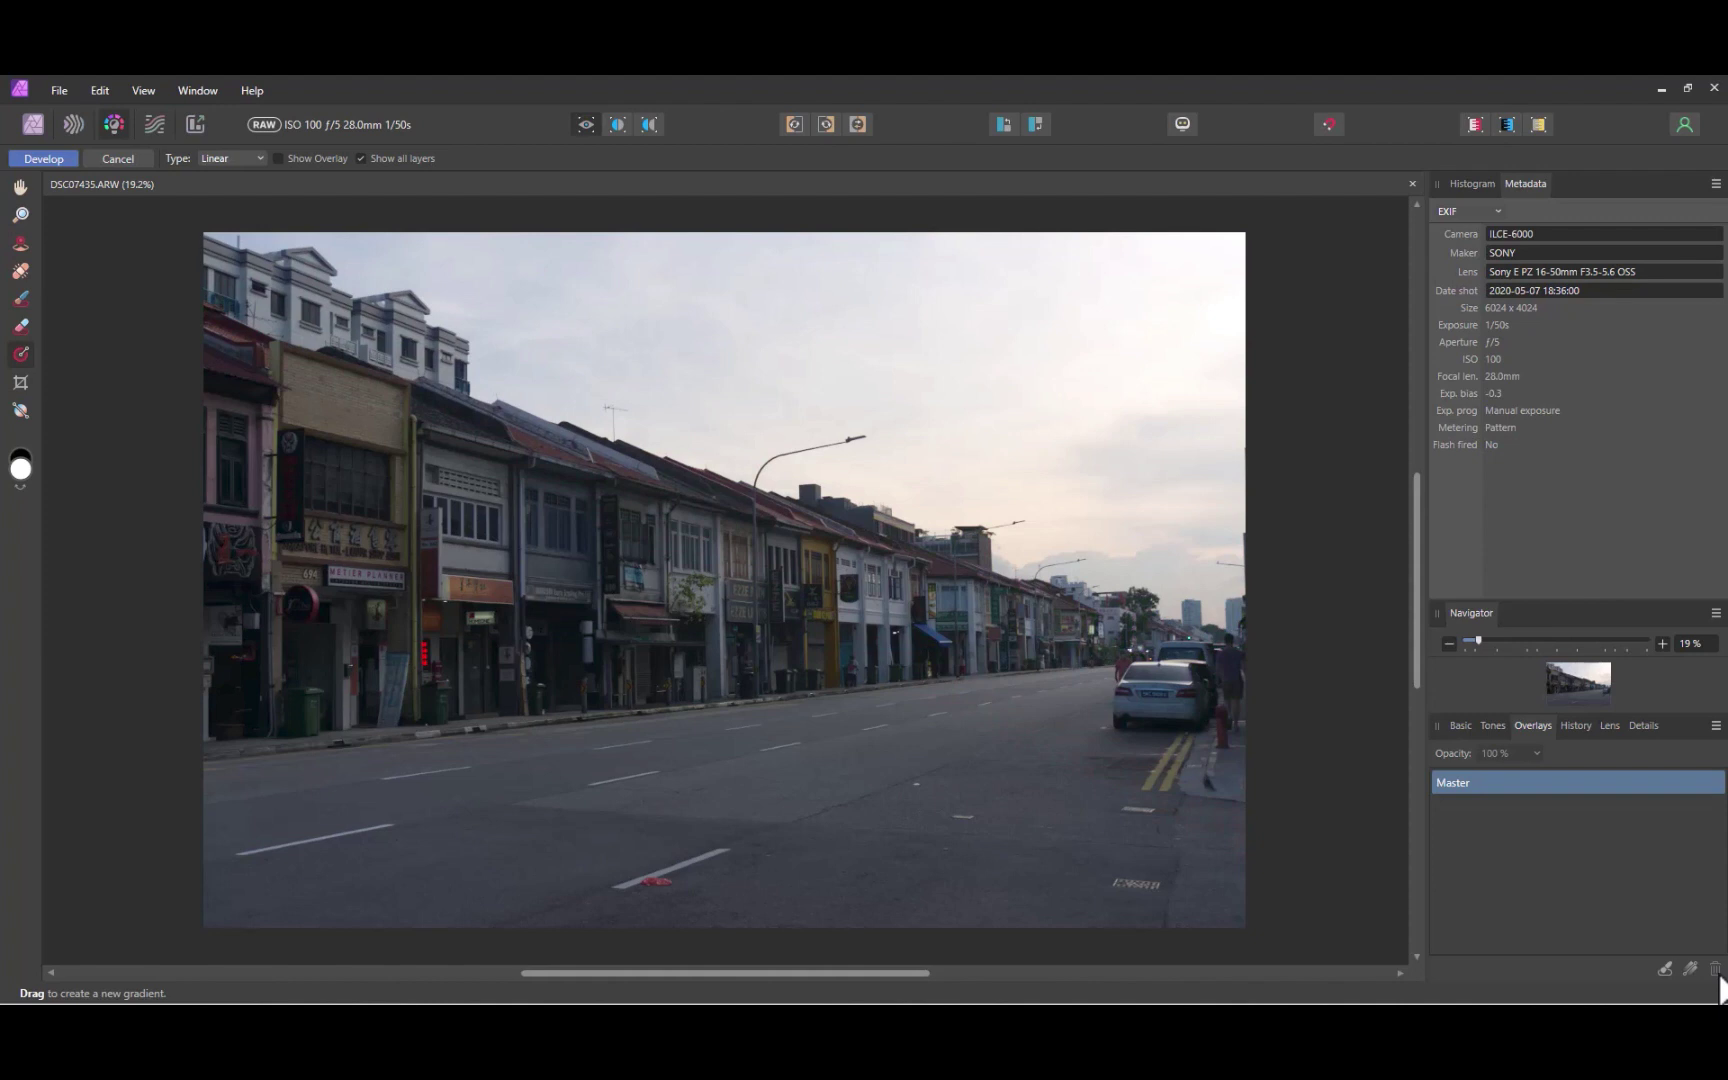
click(1716, 969)
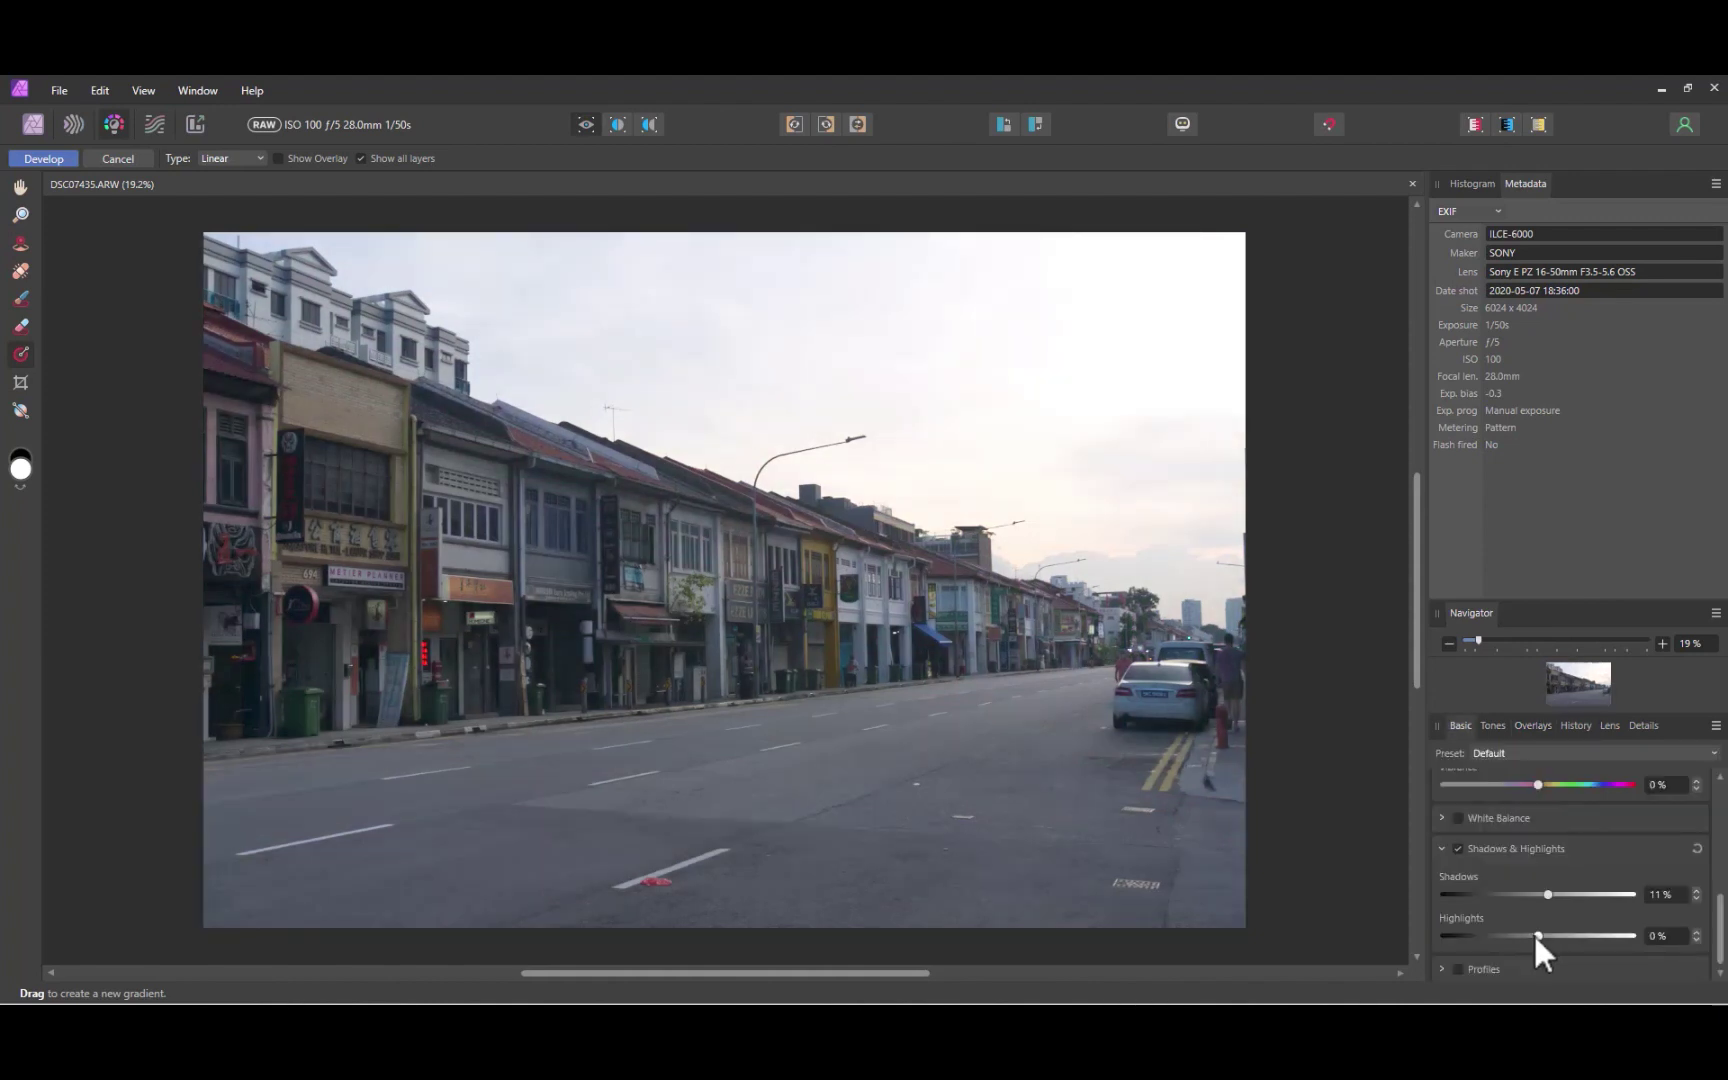
drag(1534, 935, 1465, 940)
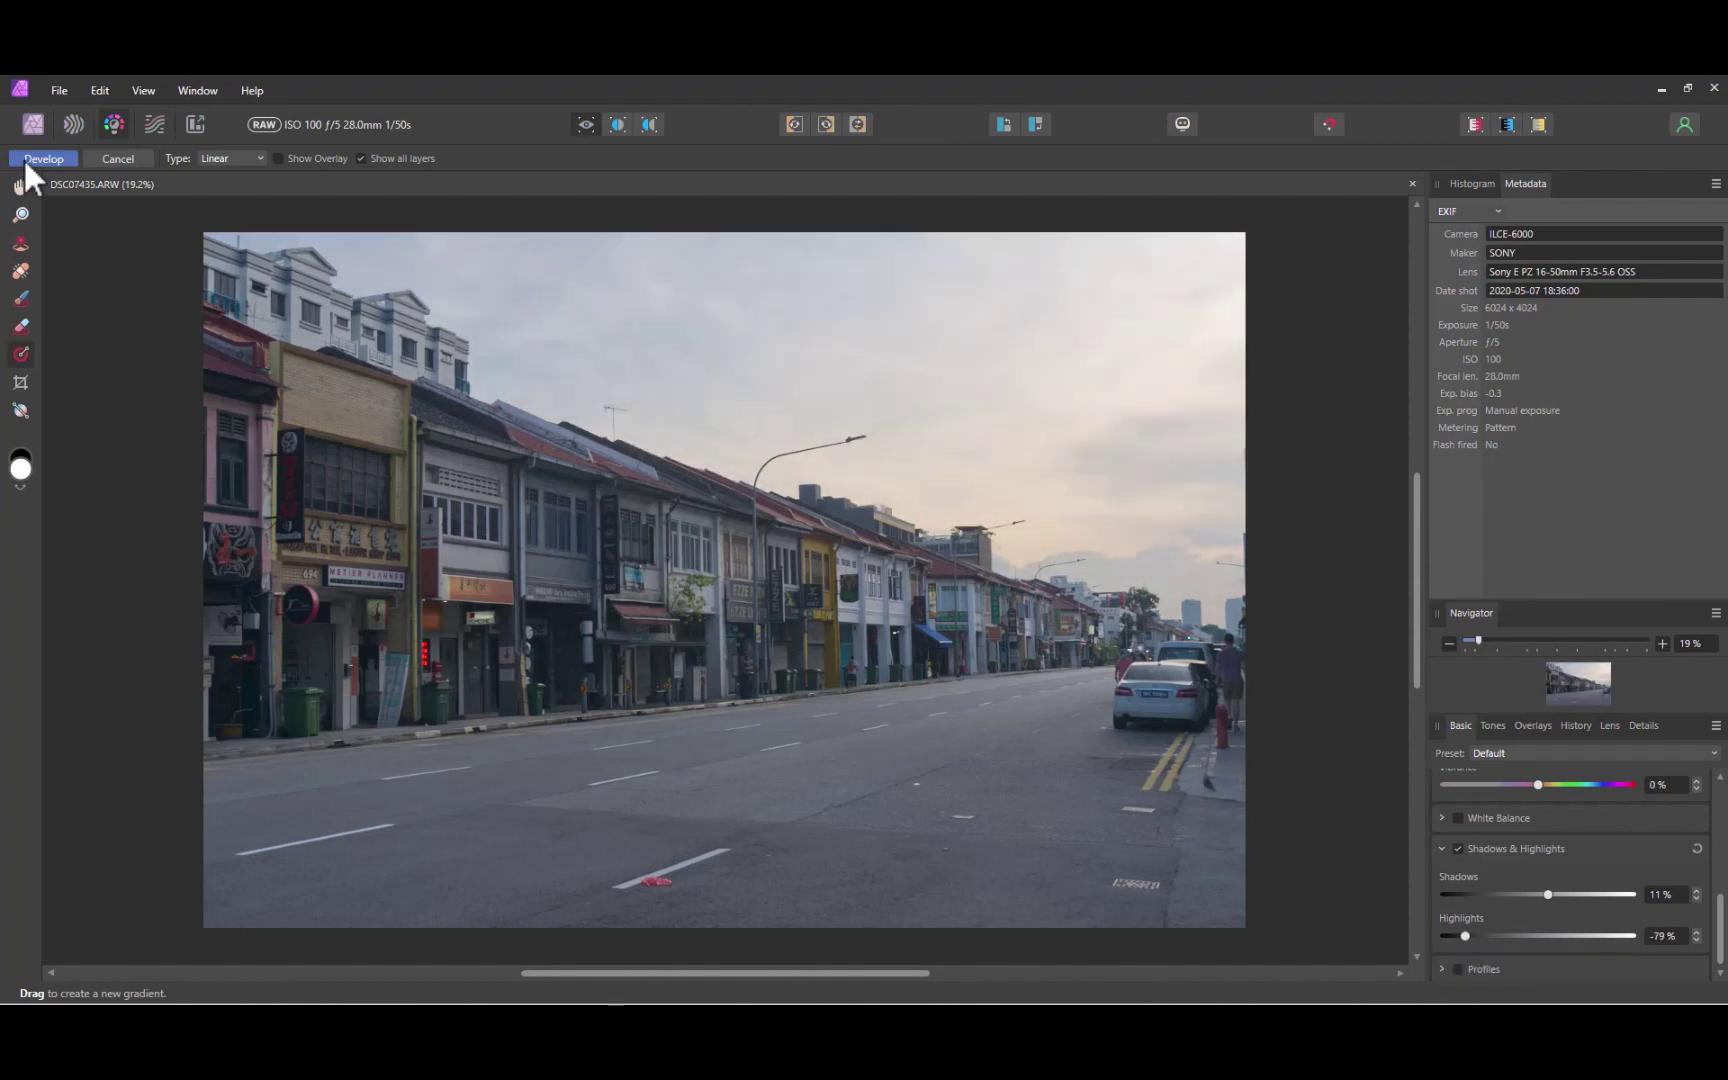
Develop the street RAW and add a Brightness / Contrast adjustment layer
click(23, 157)
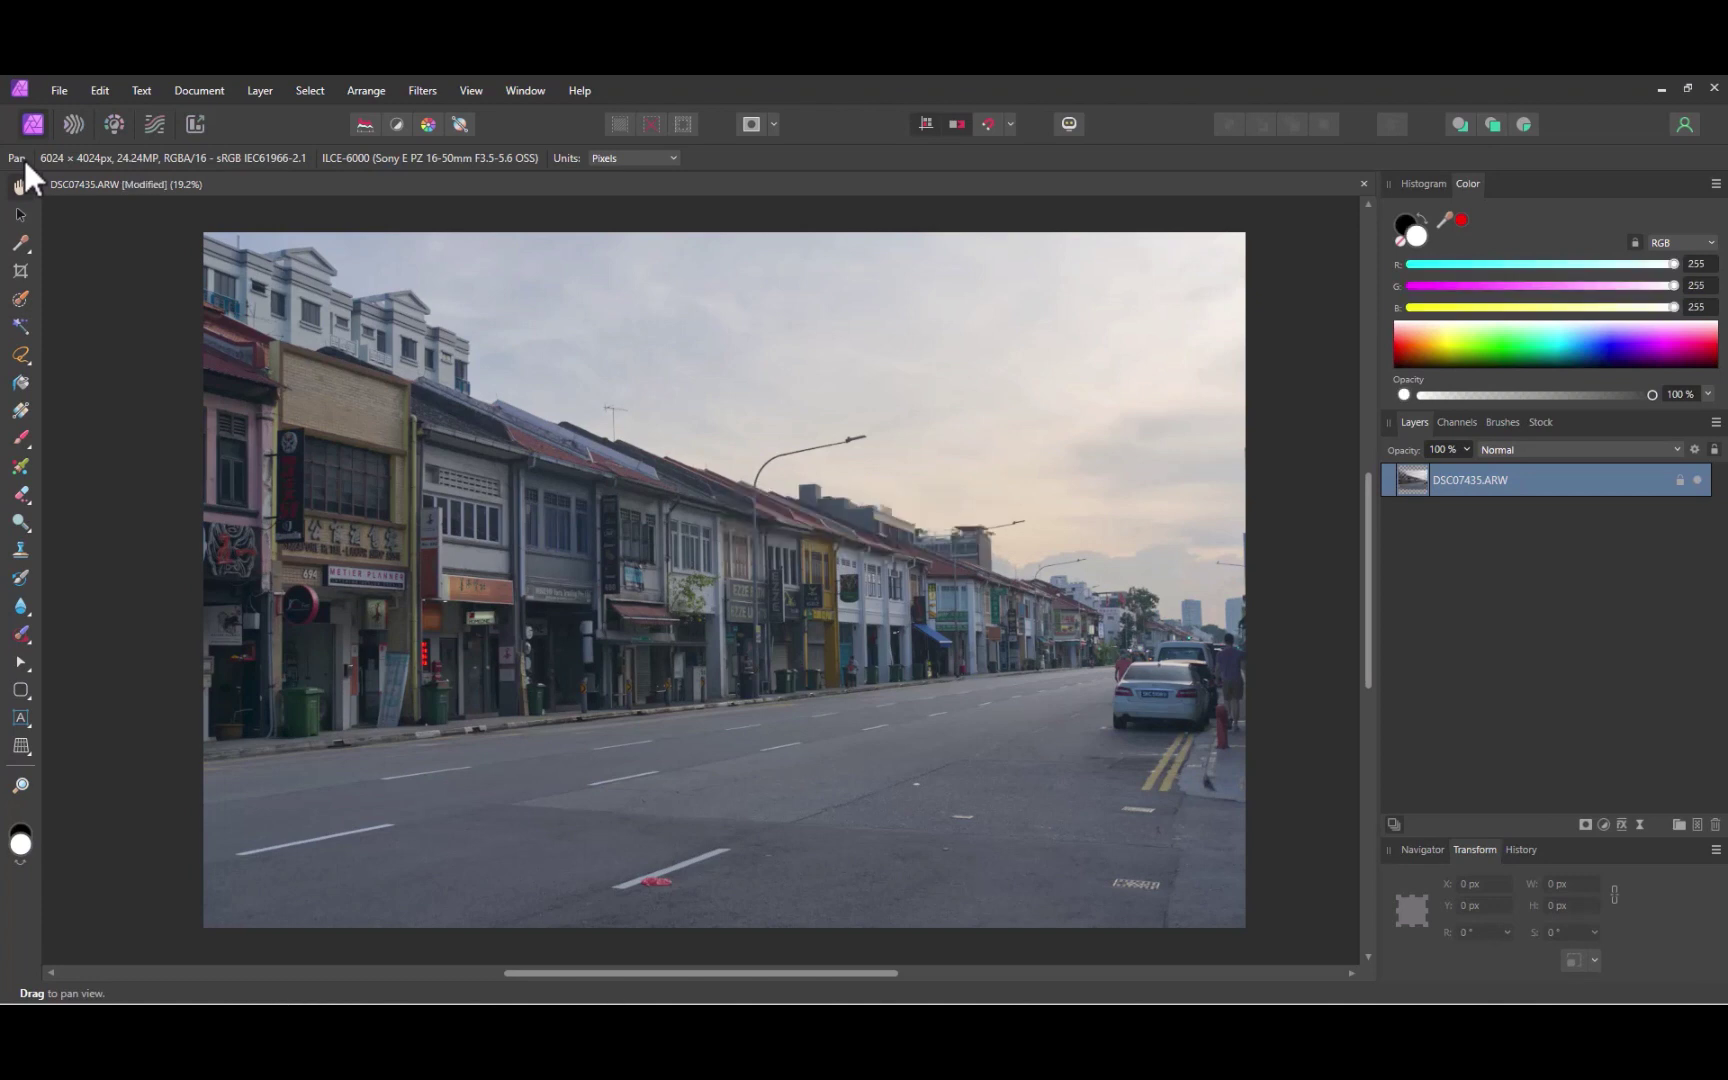
click(1603, 824)
click(1580, 494)
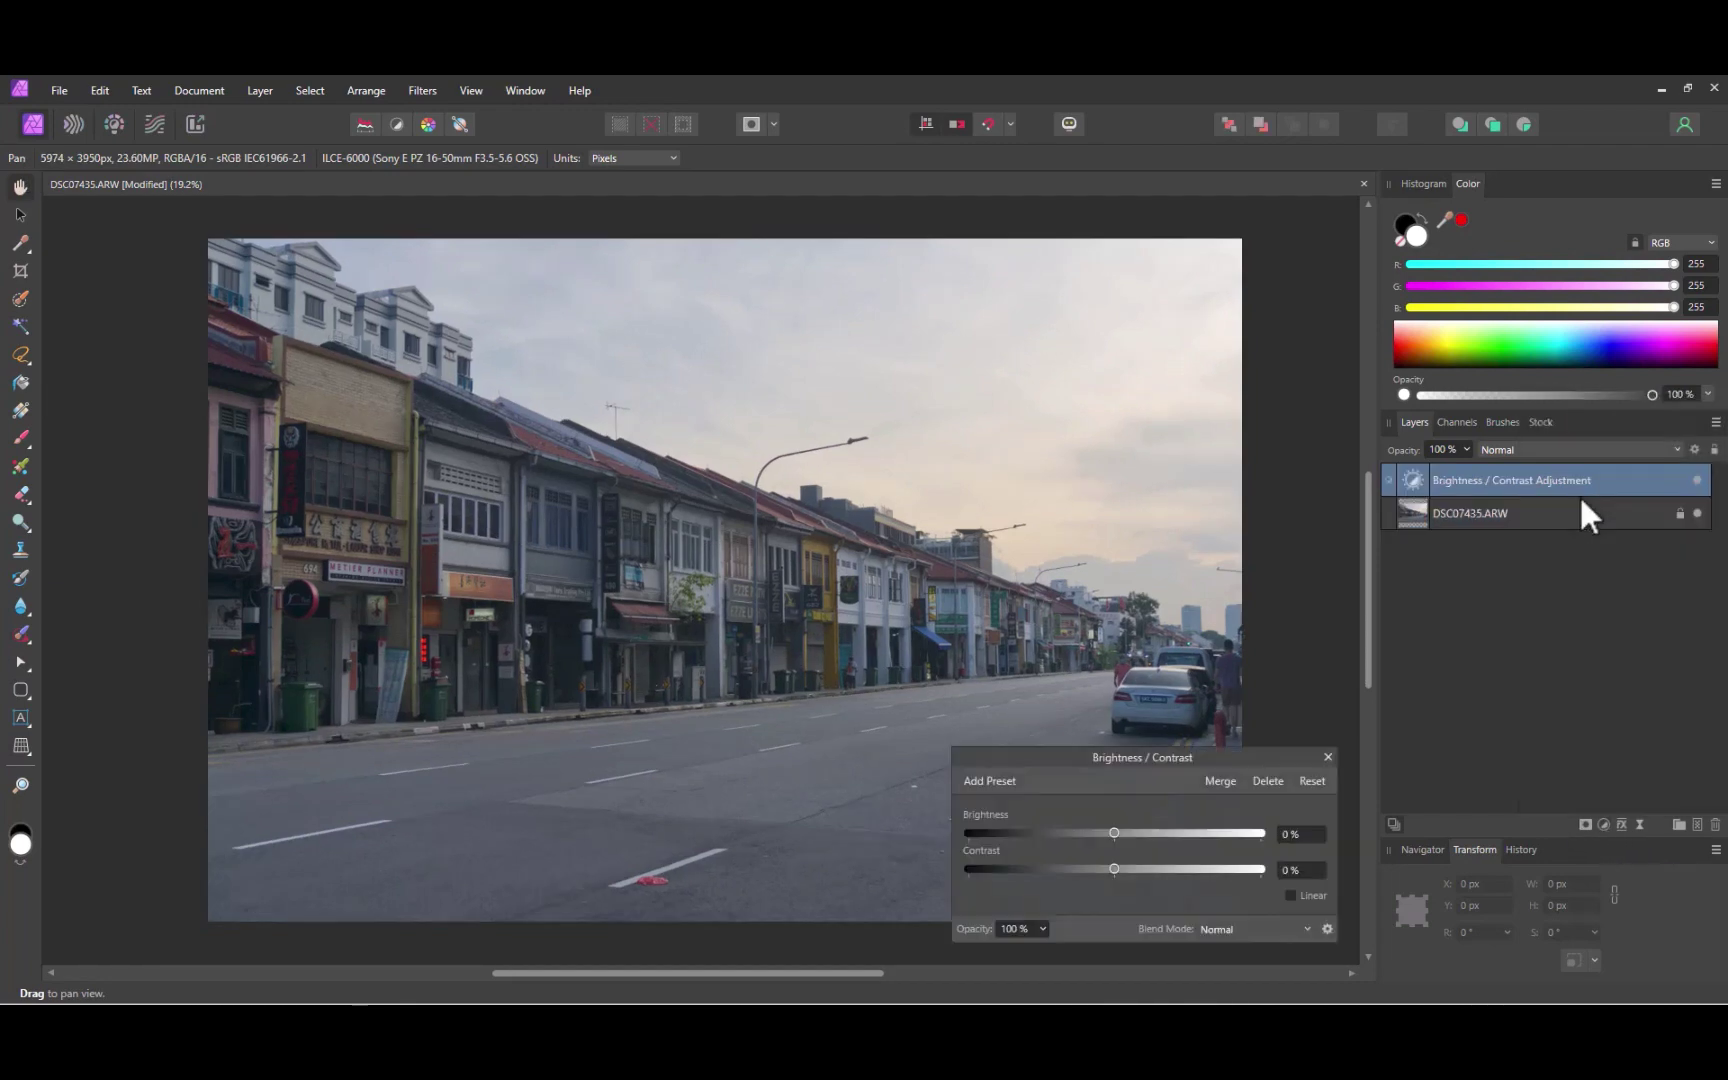
Test lower brightness and higher contrast, then reset both back to 0%
drag(1172, 760, 1450, 730)
drag(1392, 803, 1437, 850)
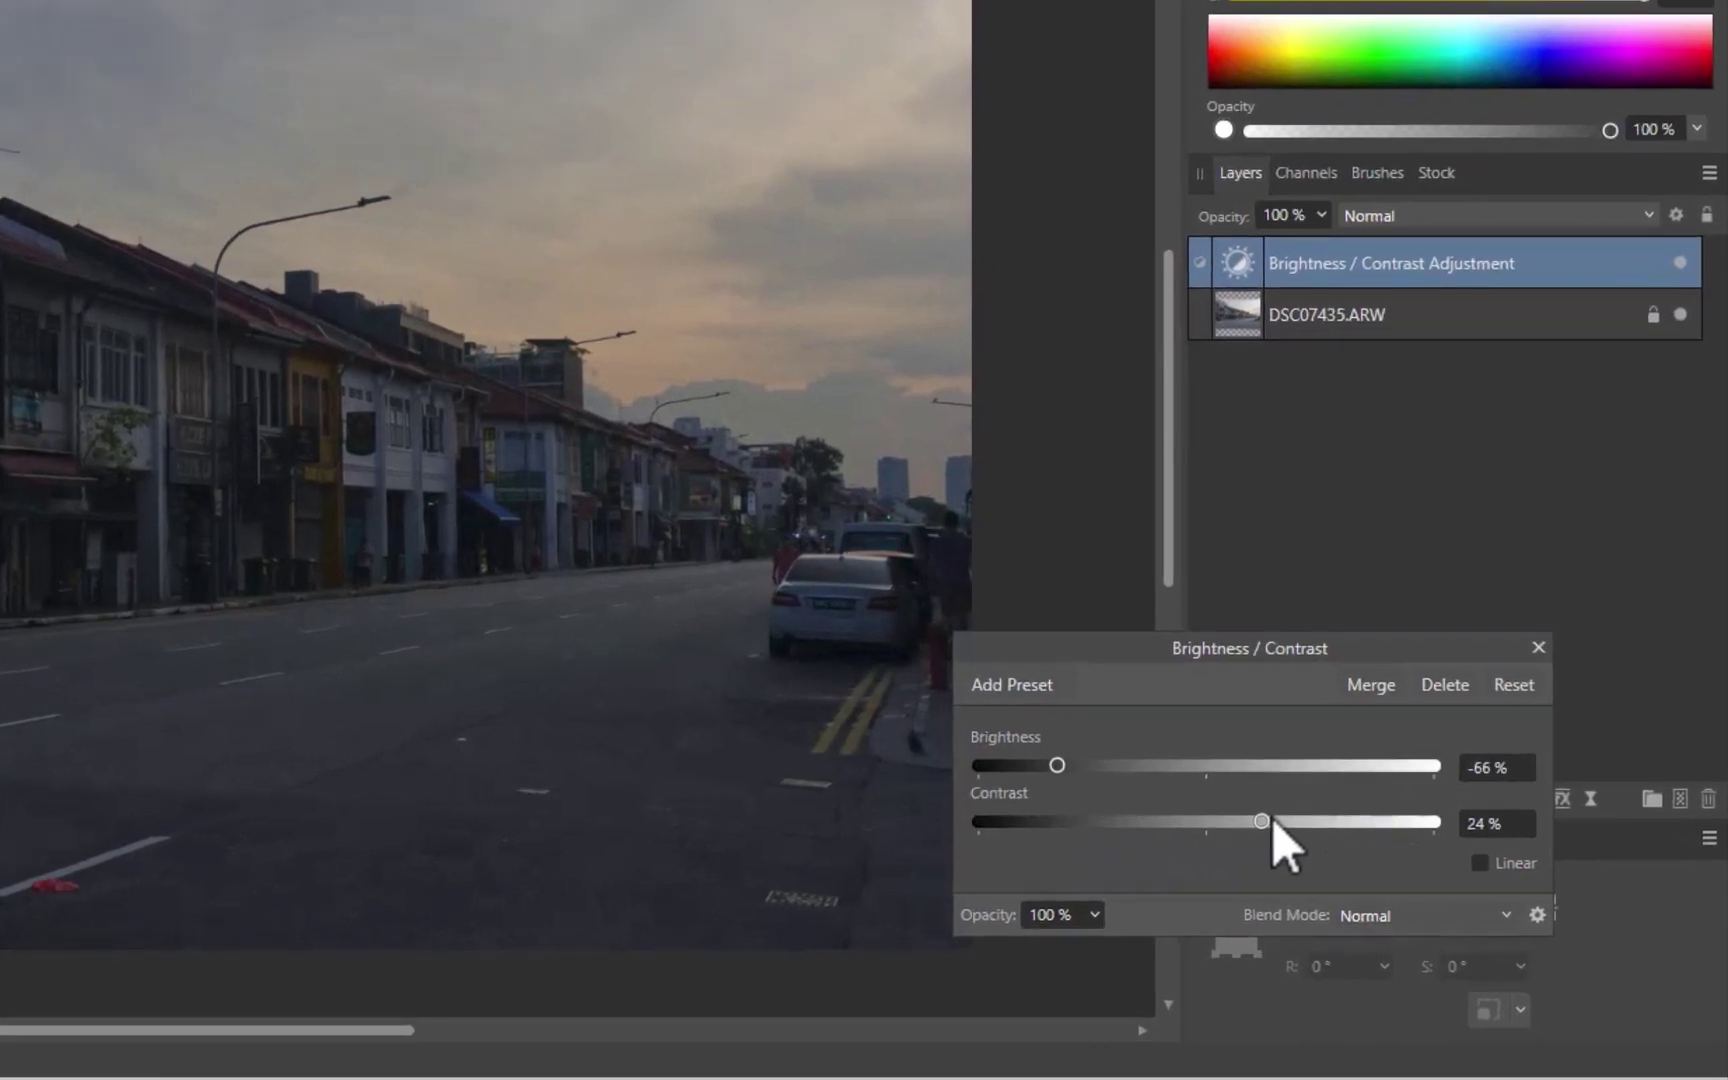
drag(1272, 818, 1369, 821)
double_click(1054, 767)
double_click(1370, 822)
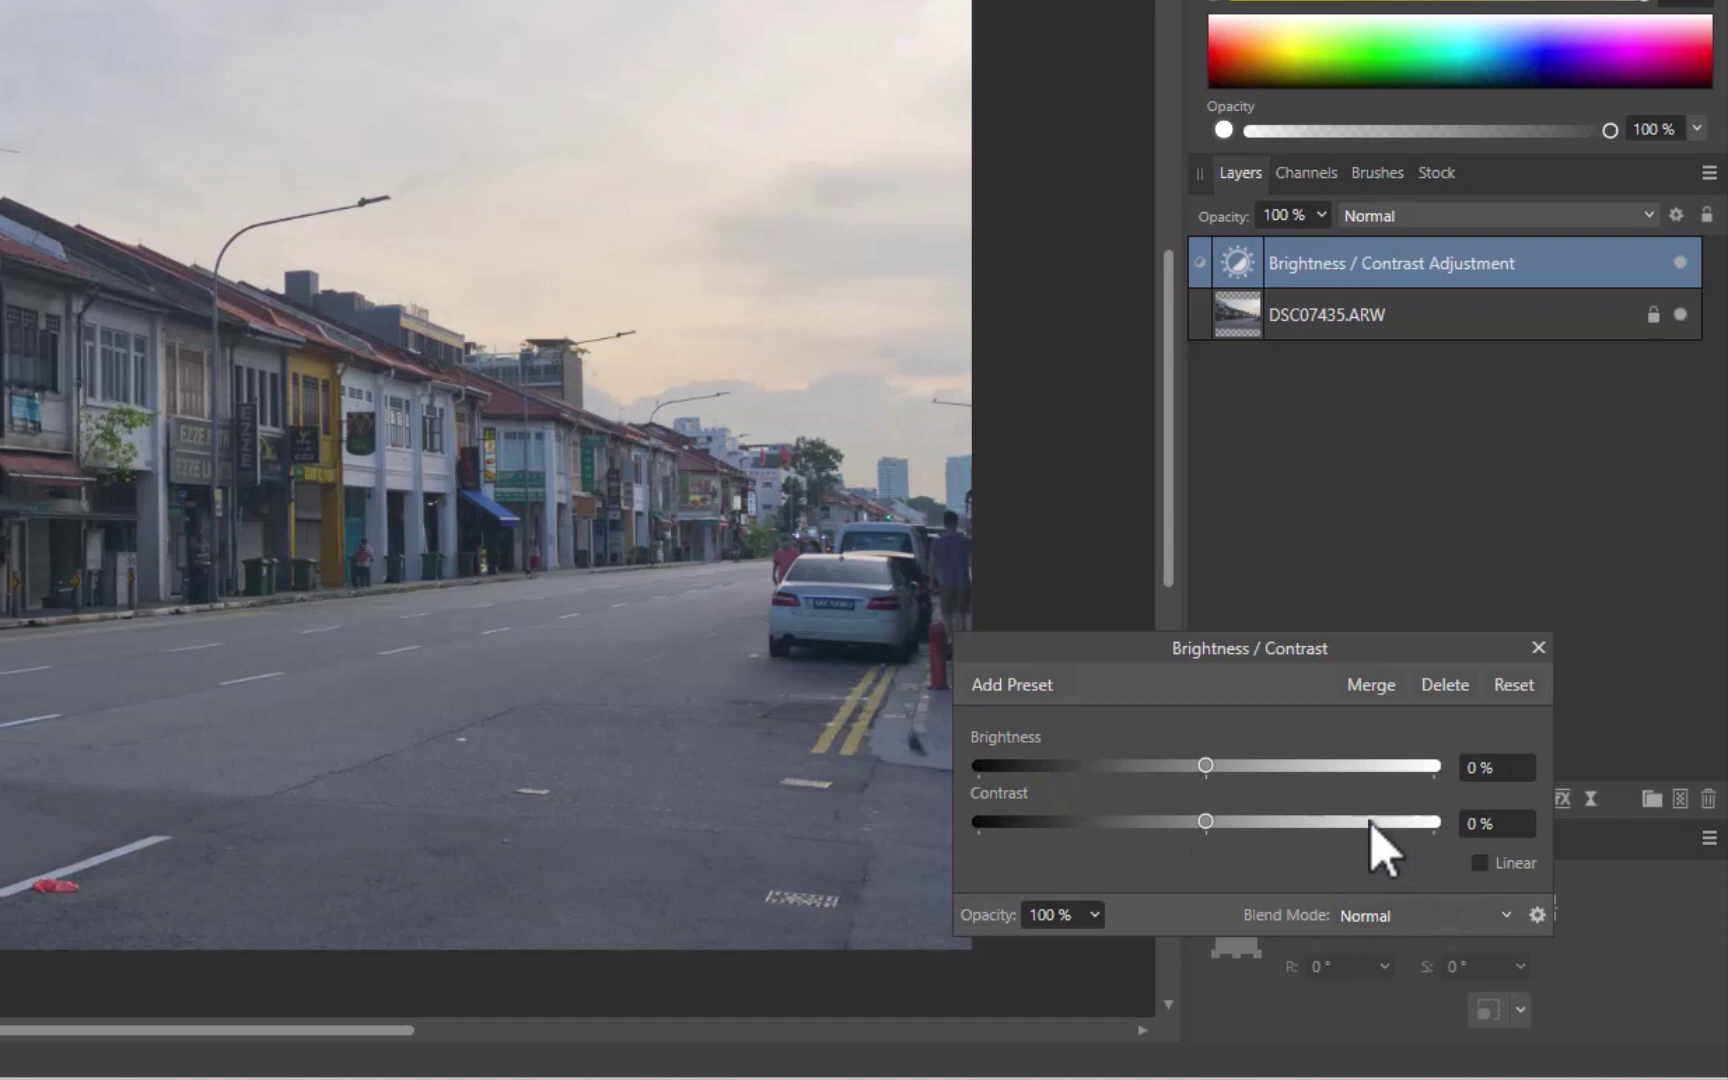
click(1539, 648)
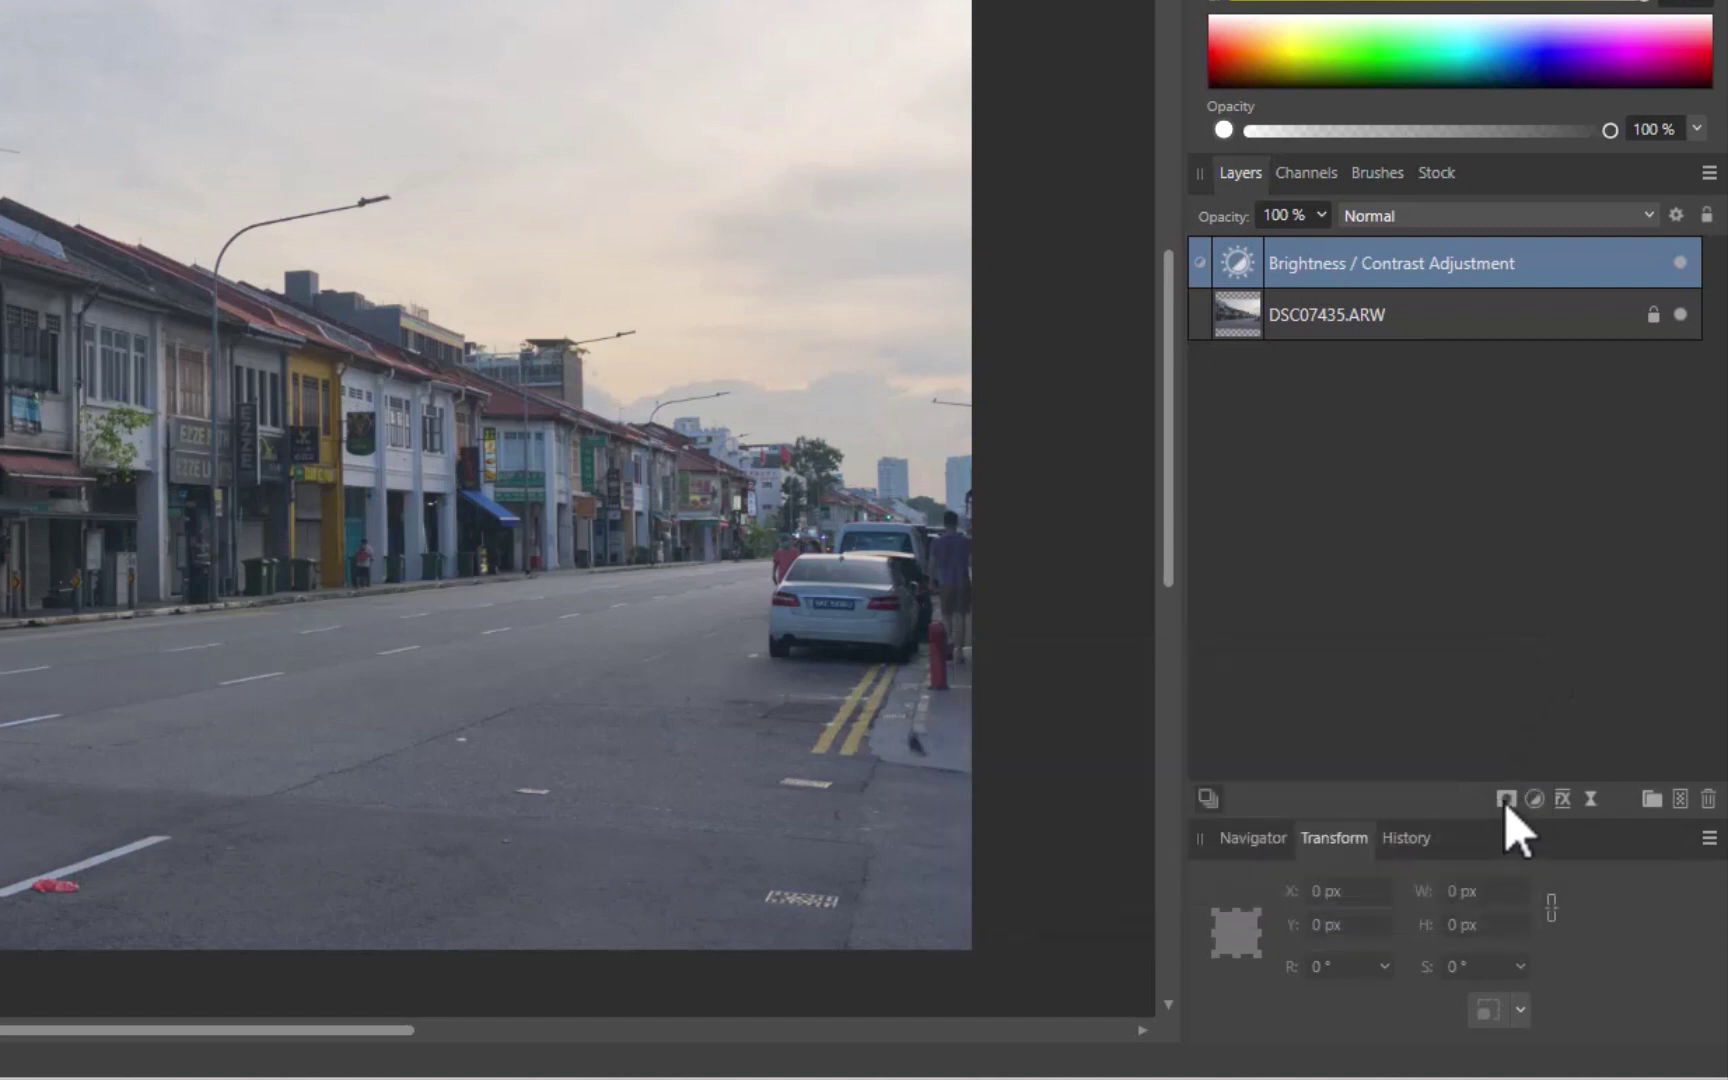
Give the Brightness / Contrast adjustment layer an Empty Mask
click(1506, 800)
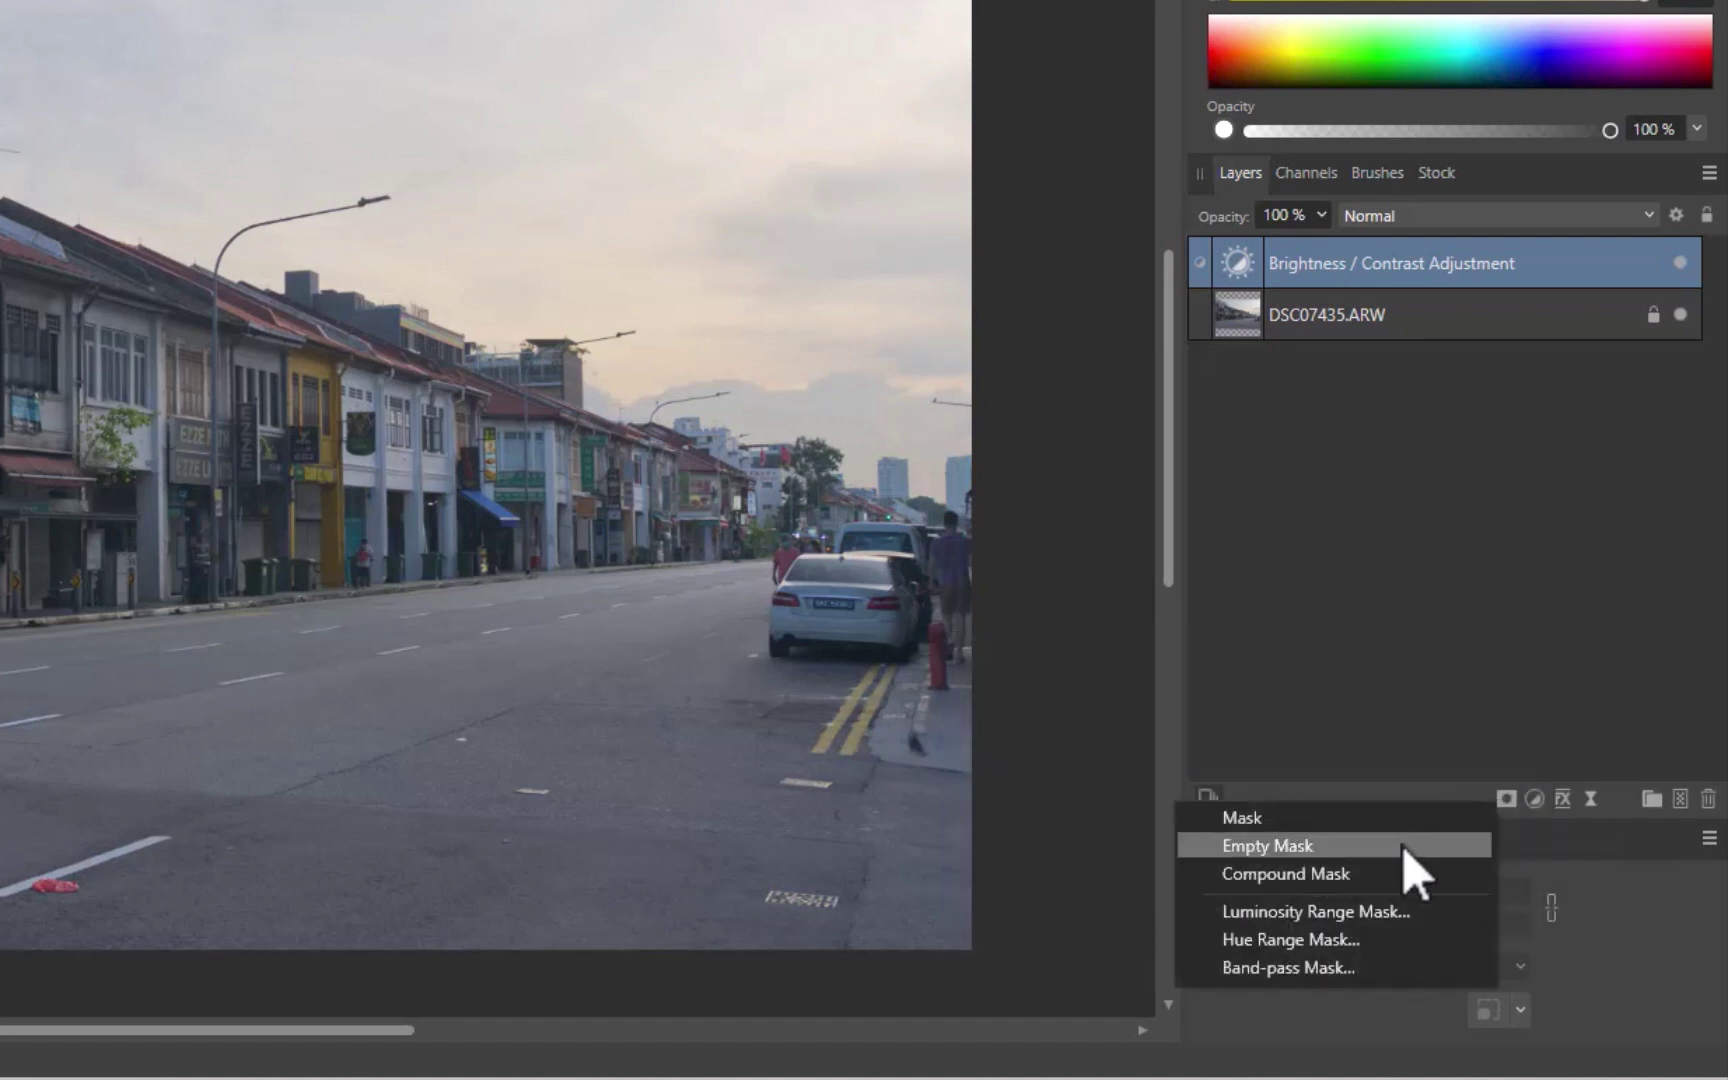
click(1403, 846)
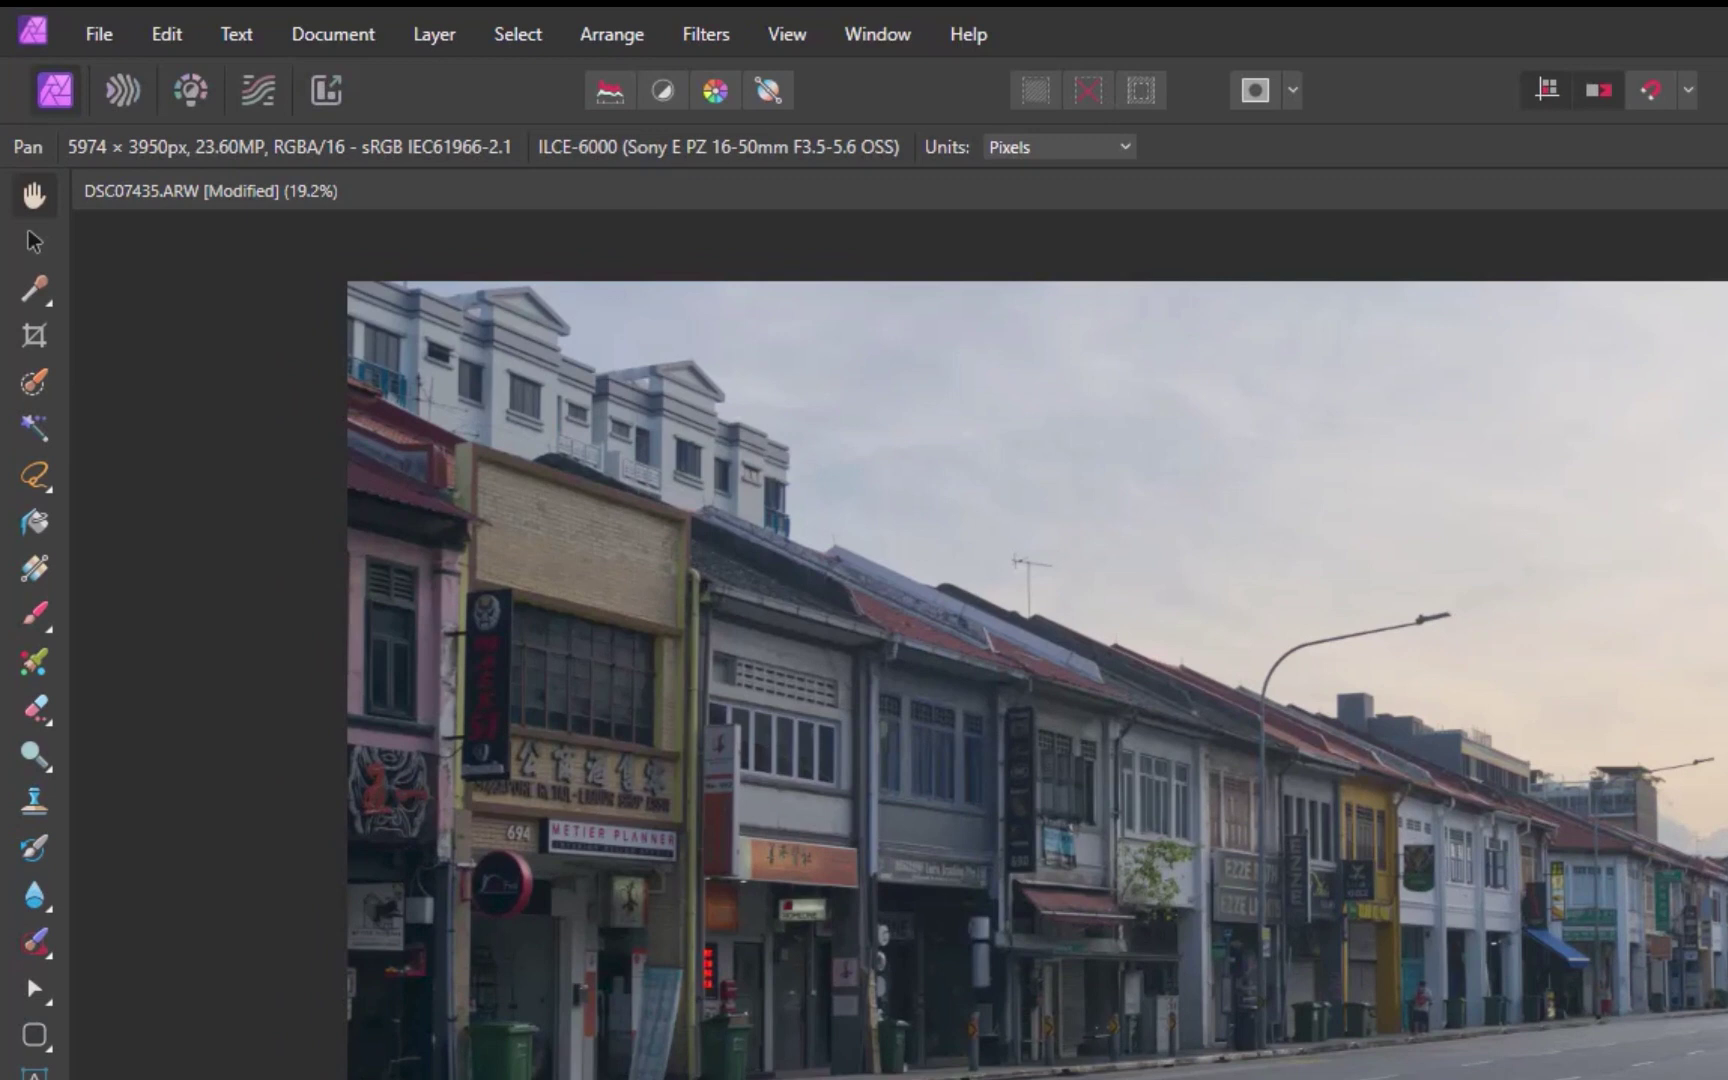
Select the Gradient Tool and set its type to Linear
click(33, 524)
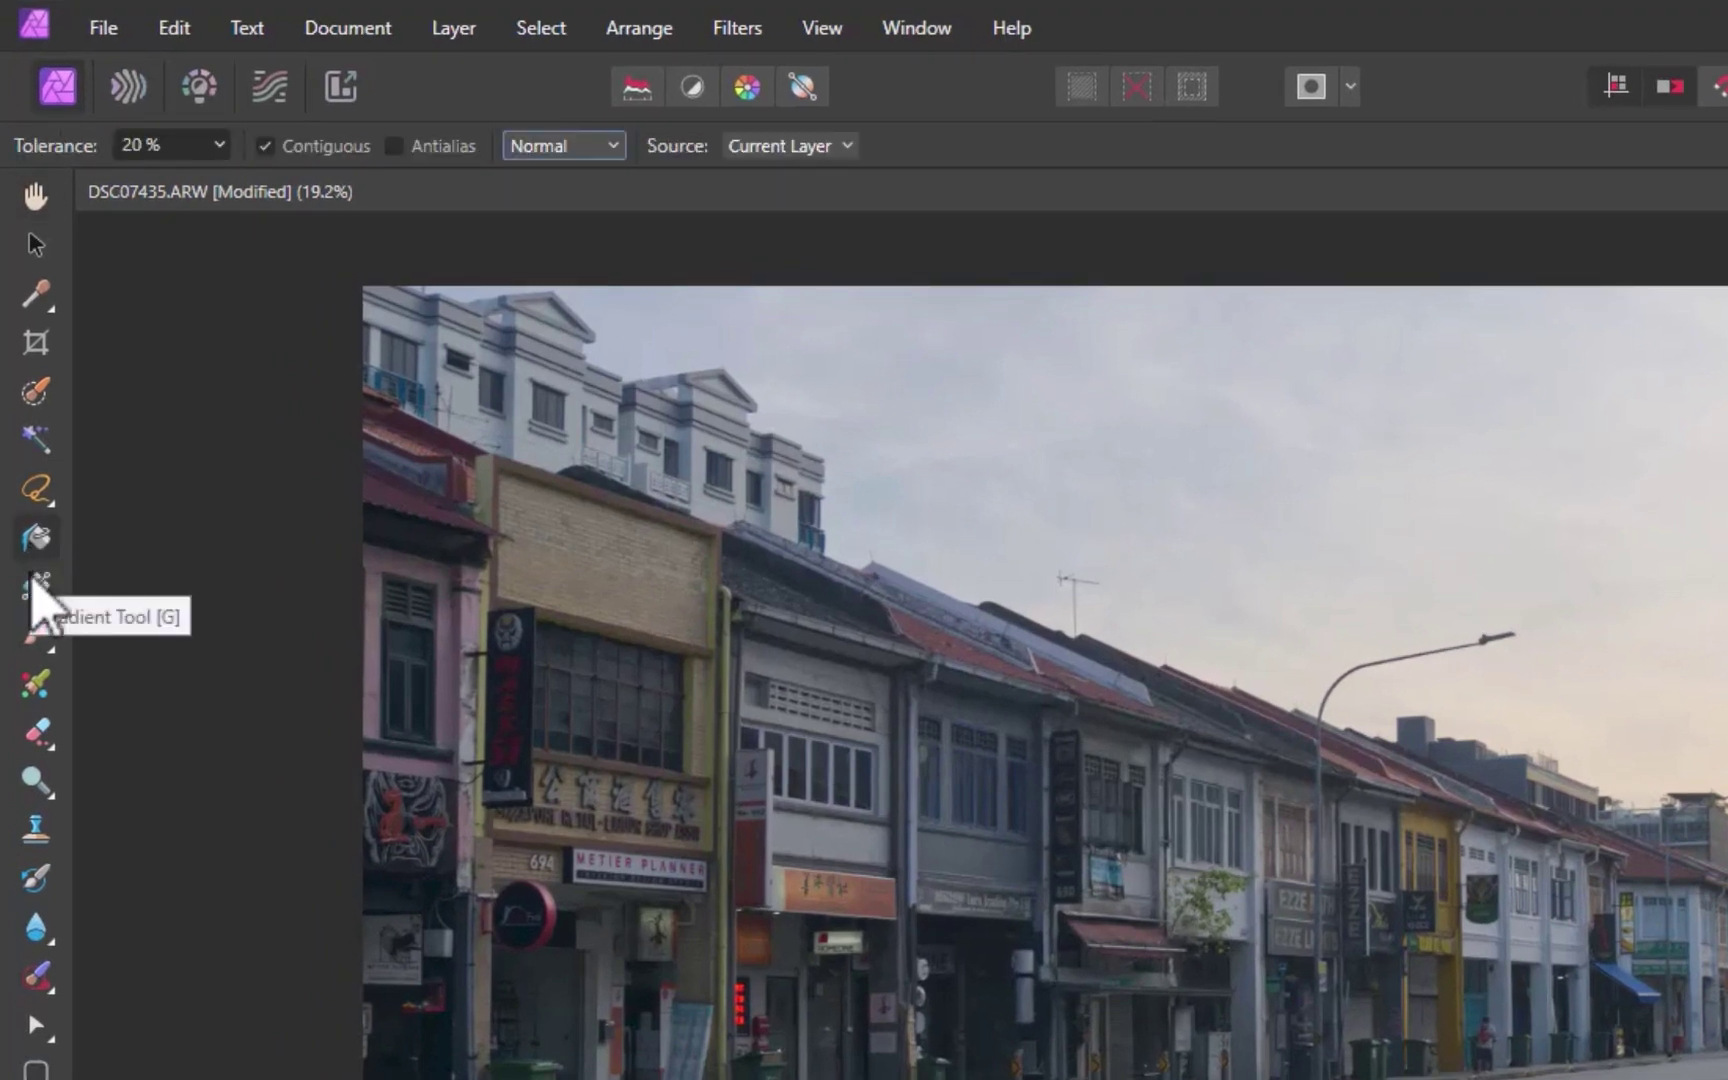
click(35, 598)
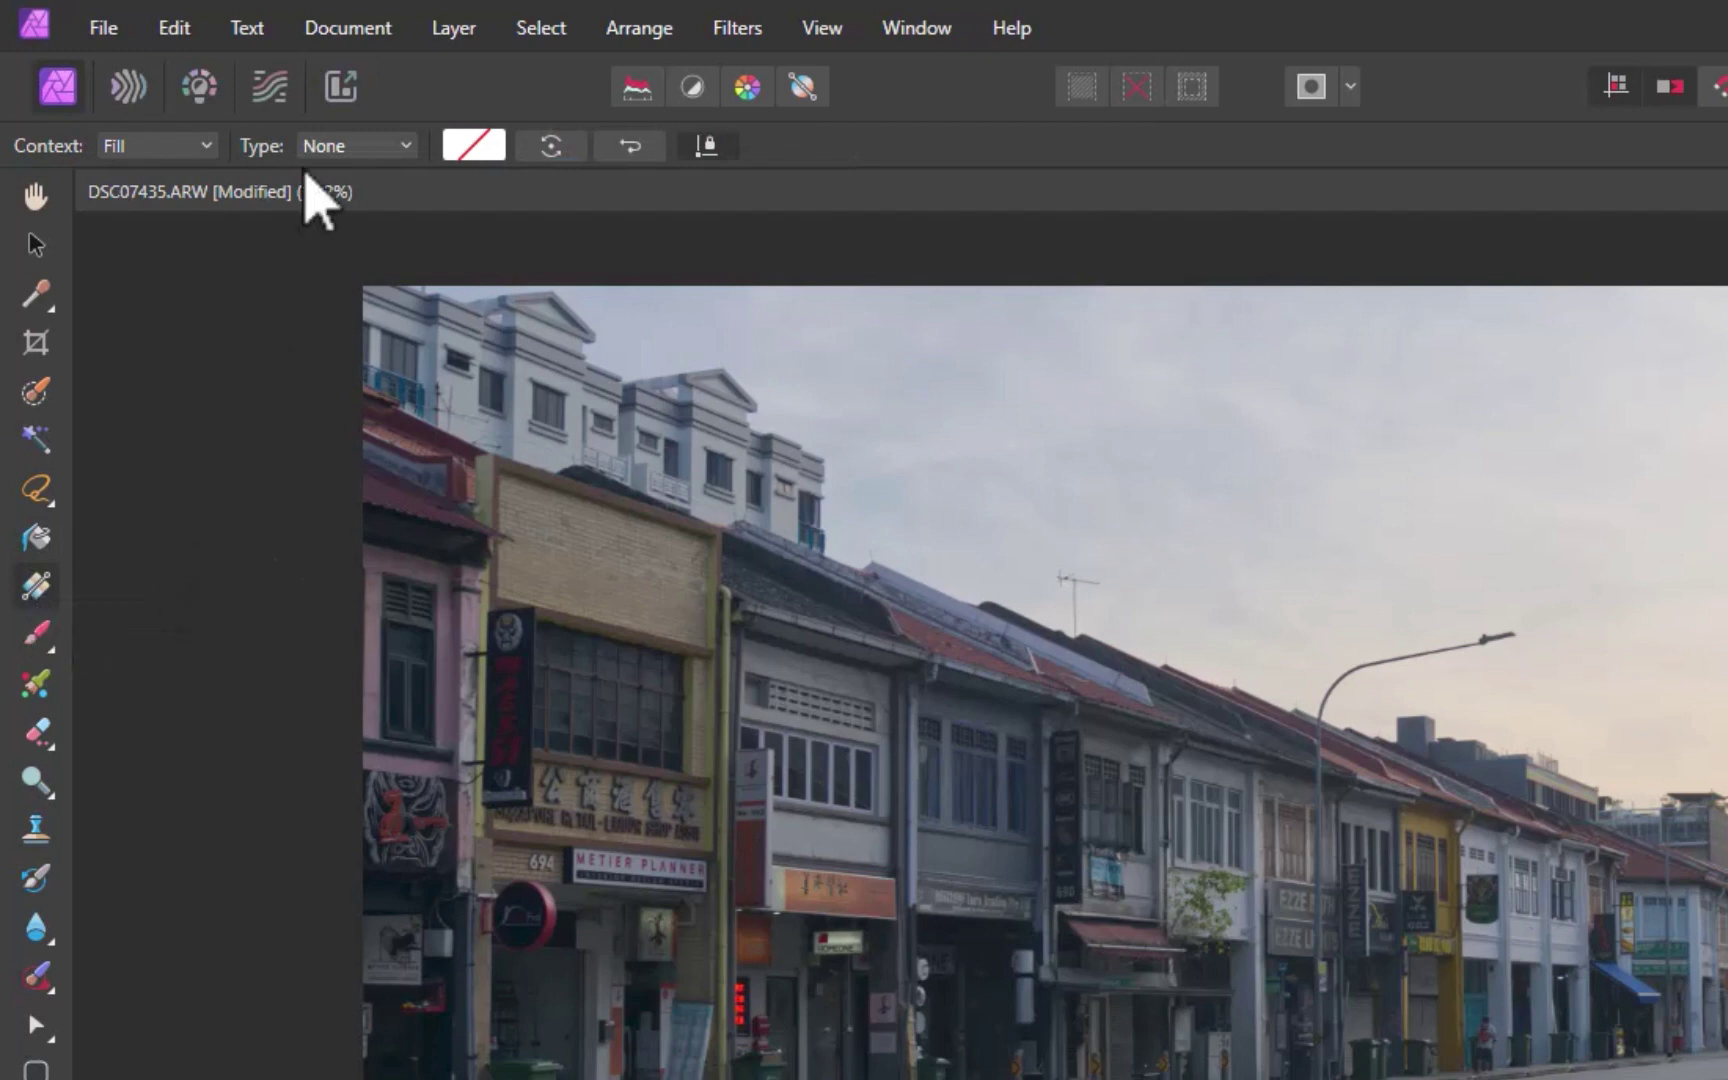
click(325, 150)
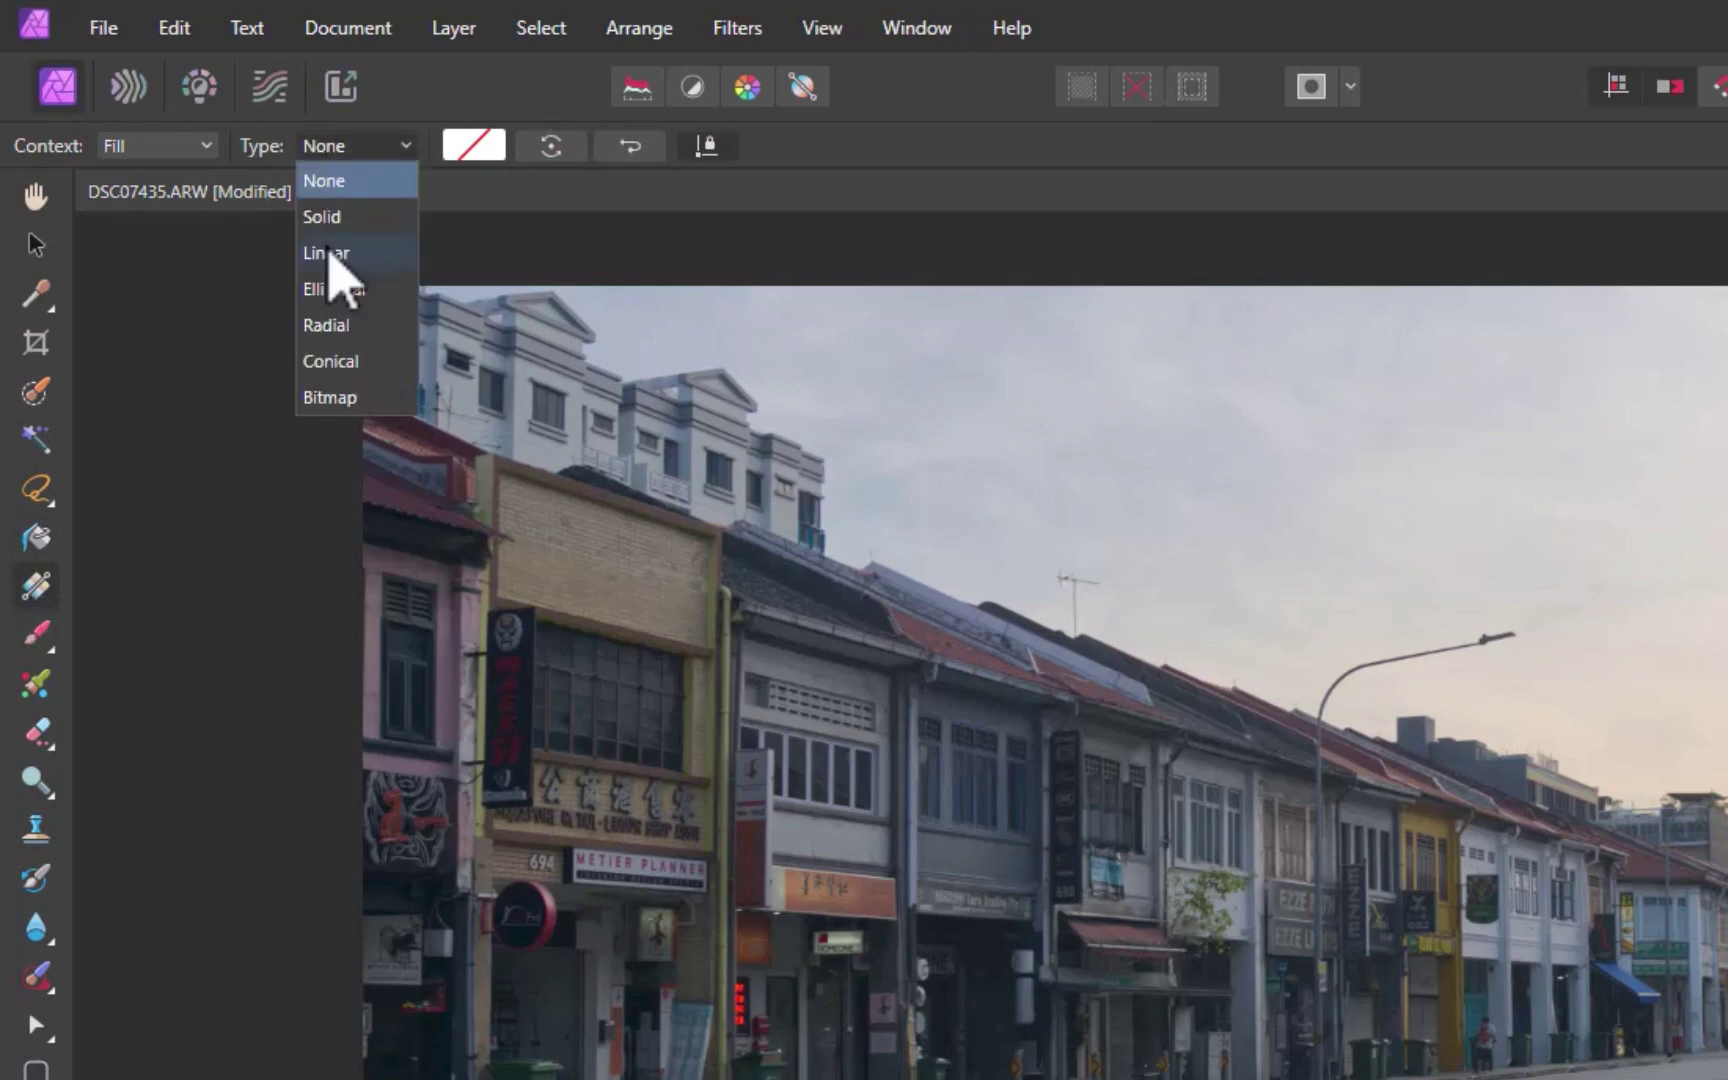
click(329, 252)
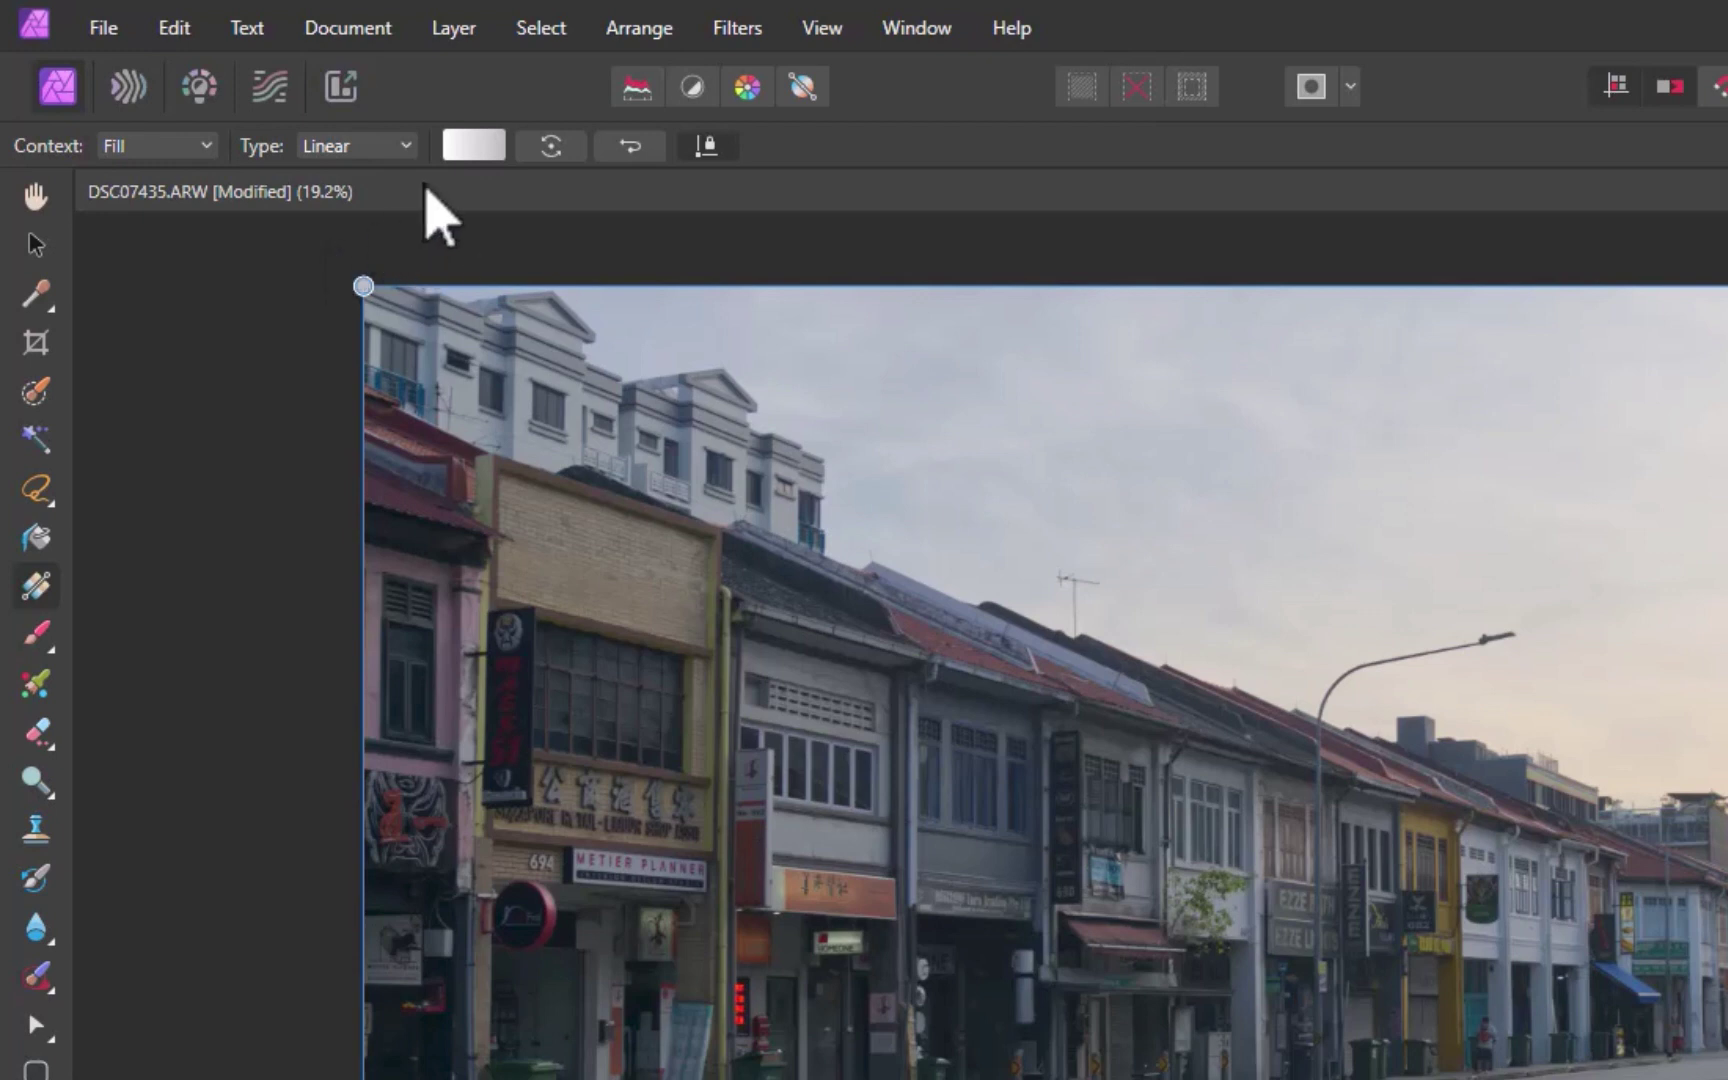
Switch the gradient stops to Grayness and make the end stop pure black (Gray 0)
click(473, 148)
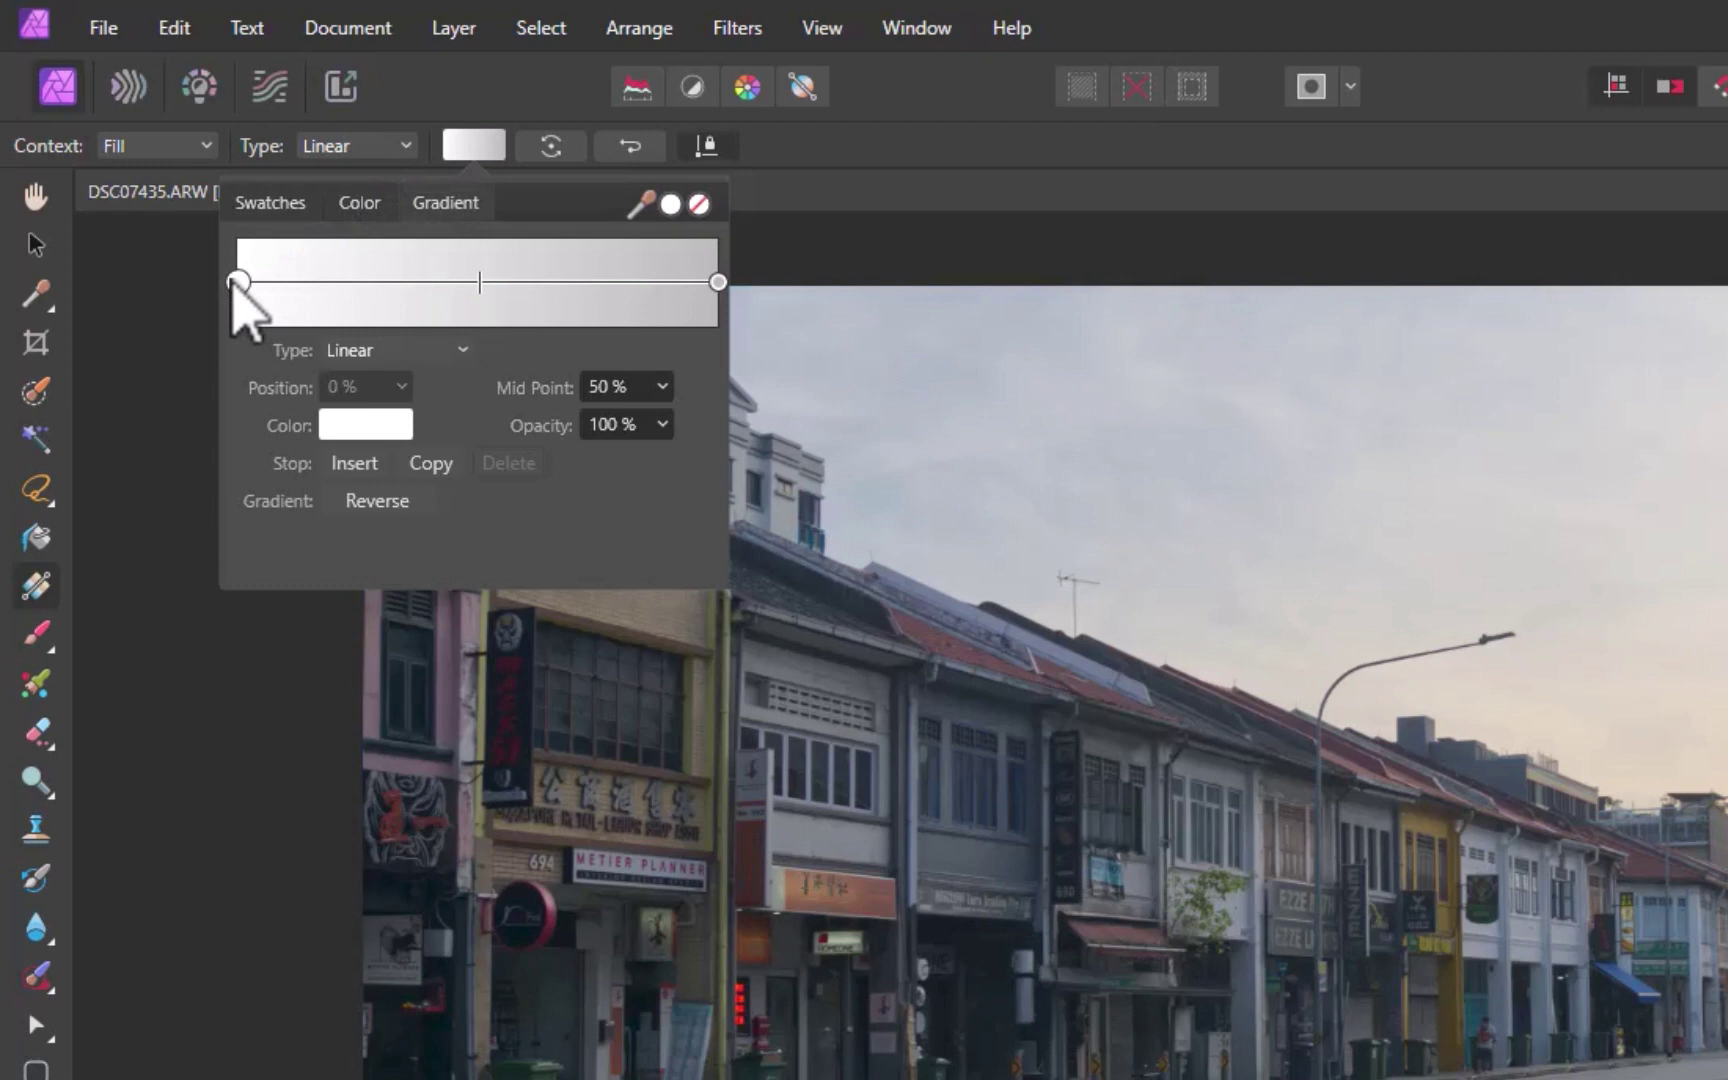
click(337, 425)
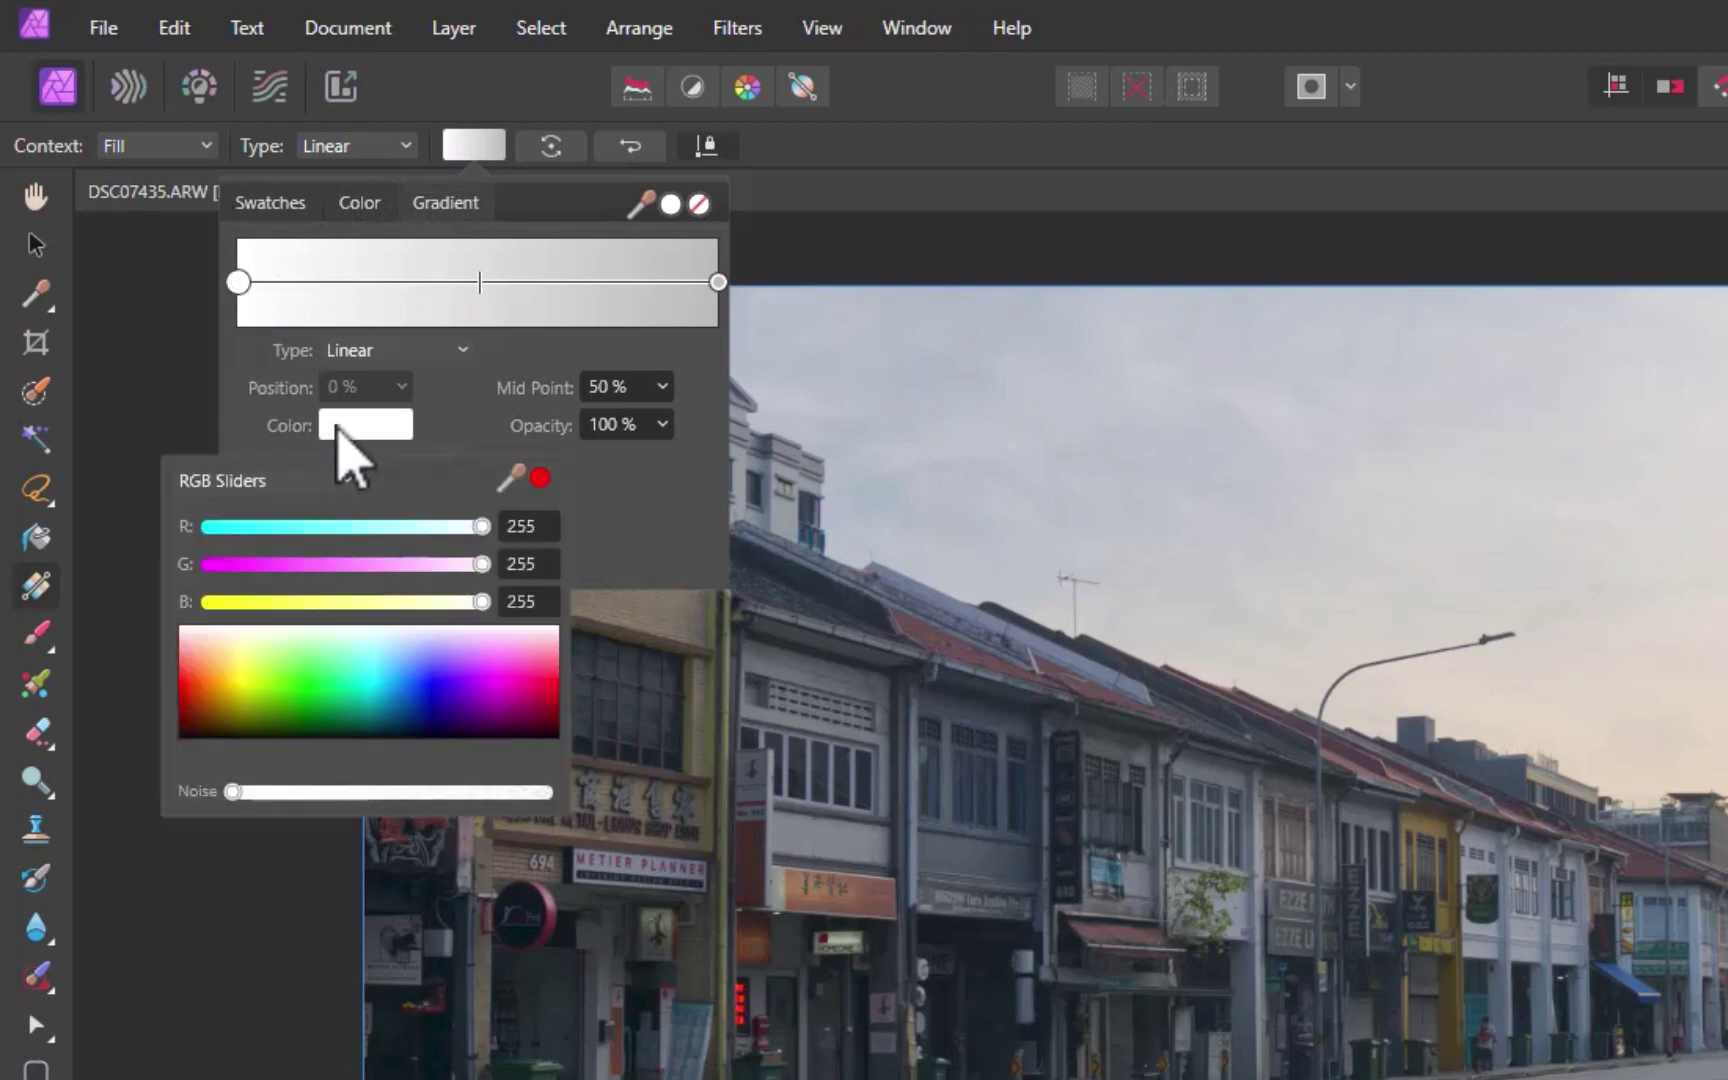
click(240, 482)
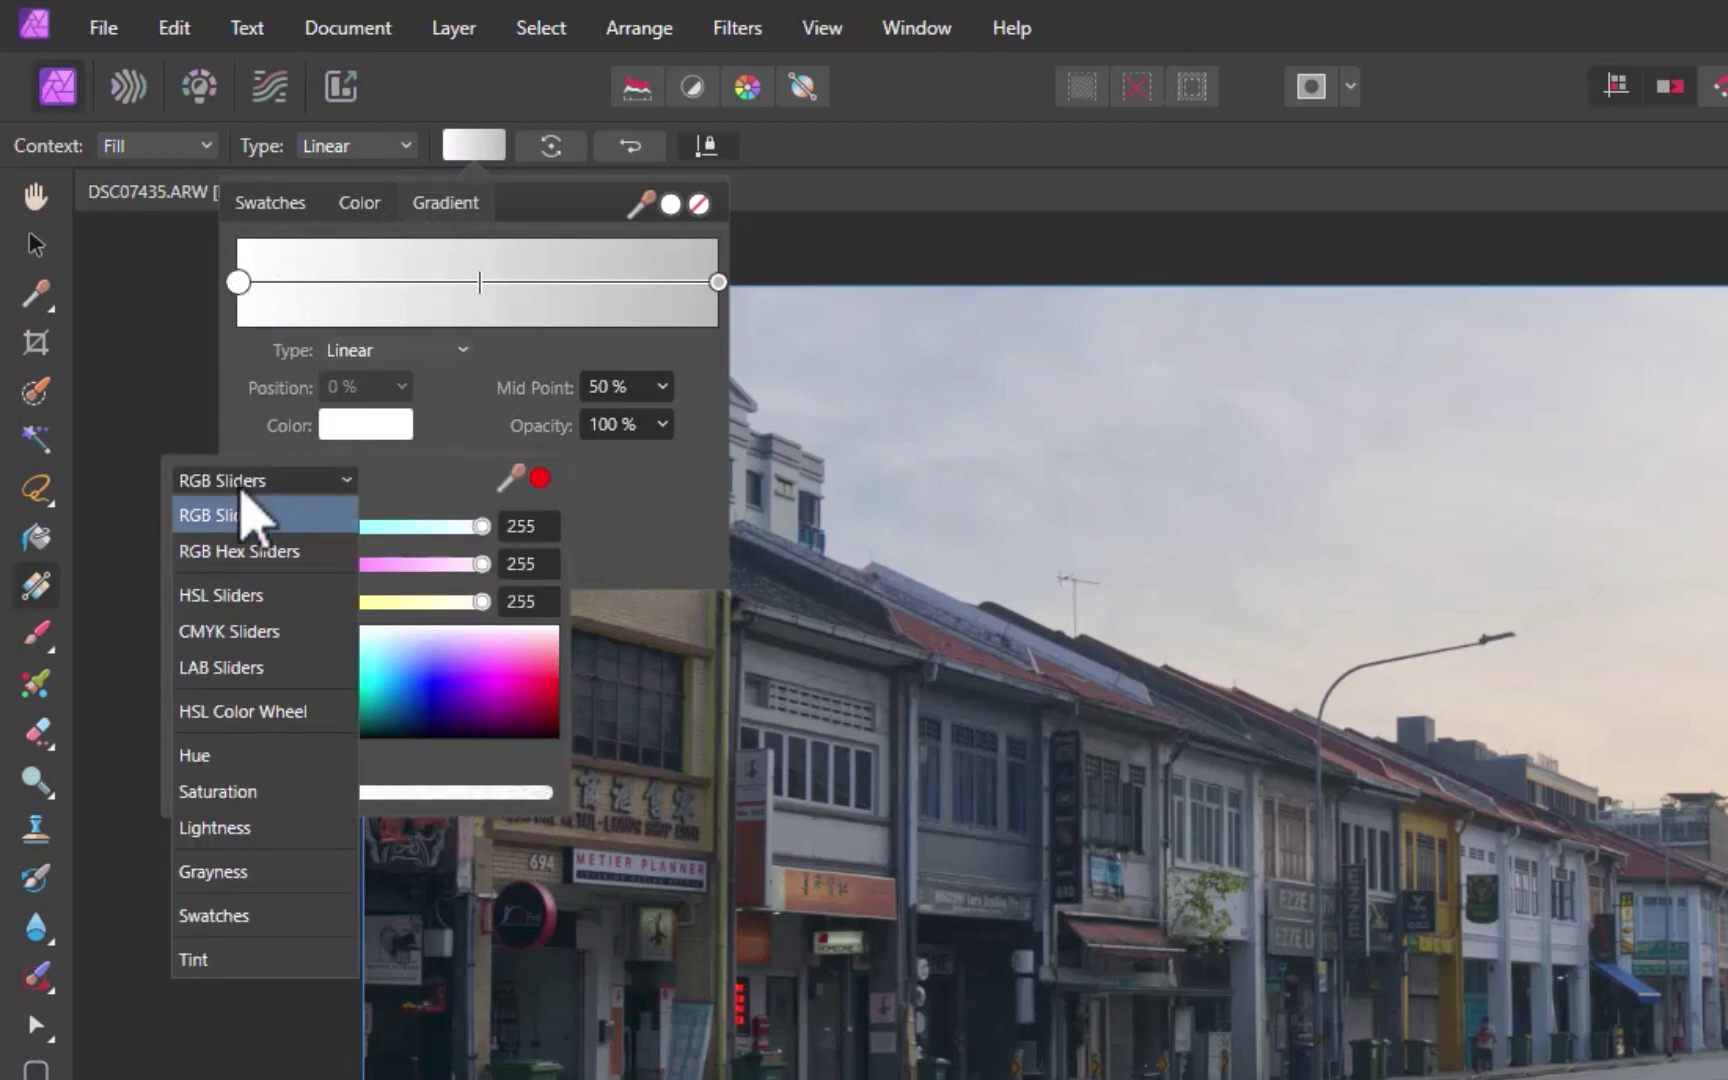
click(225, 872)
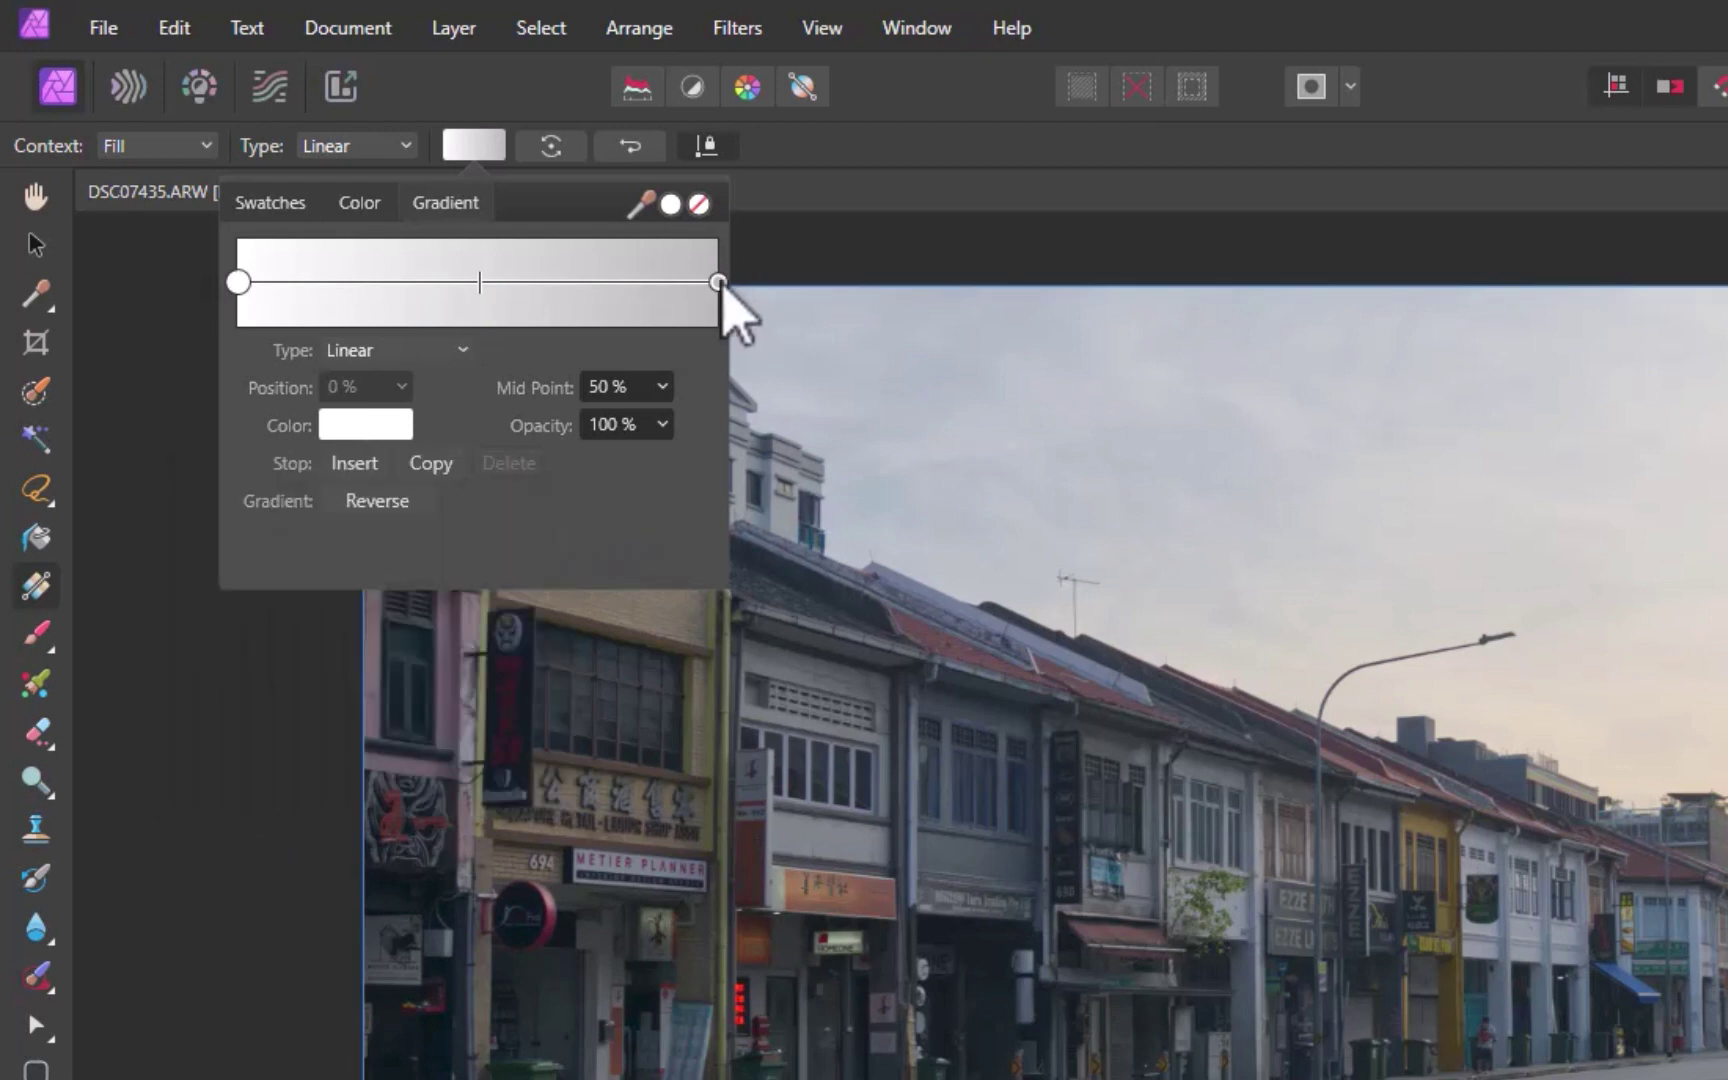
click(718, 282)
click(405, 428)
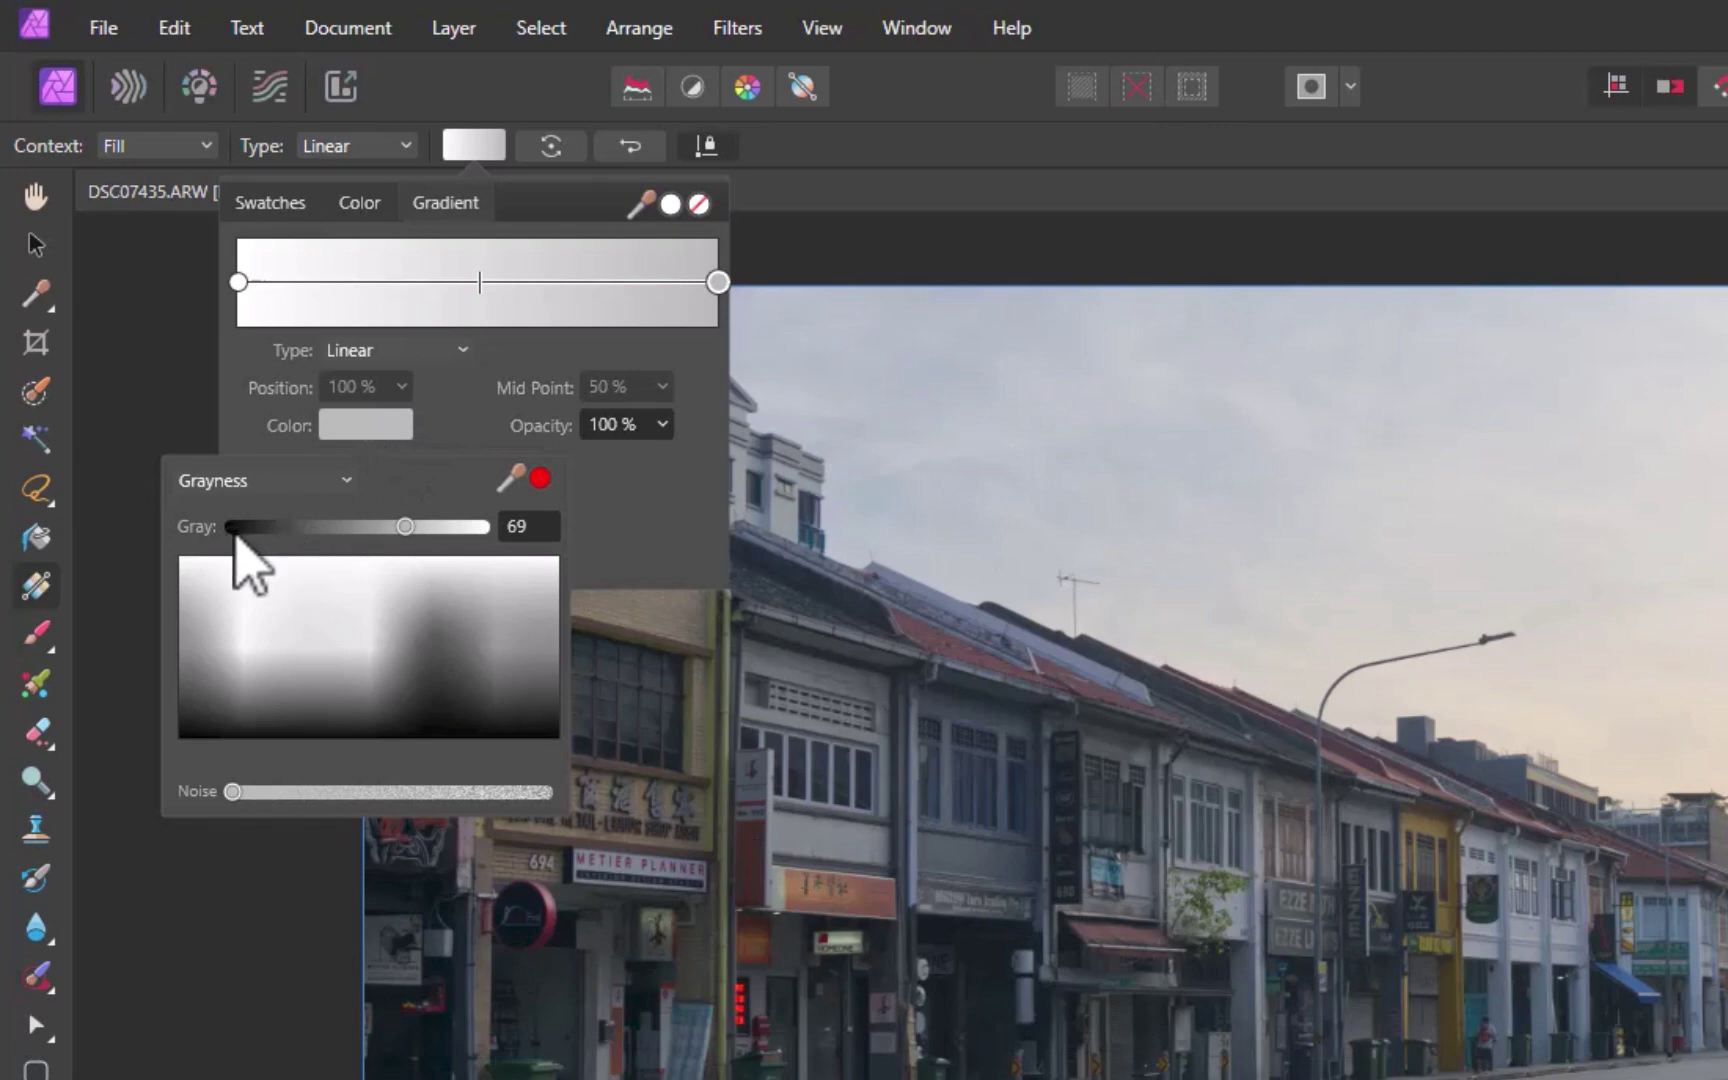
click(232, 527)
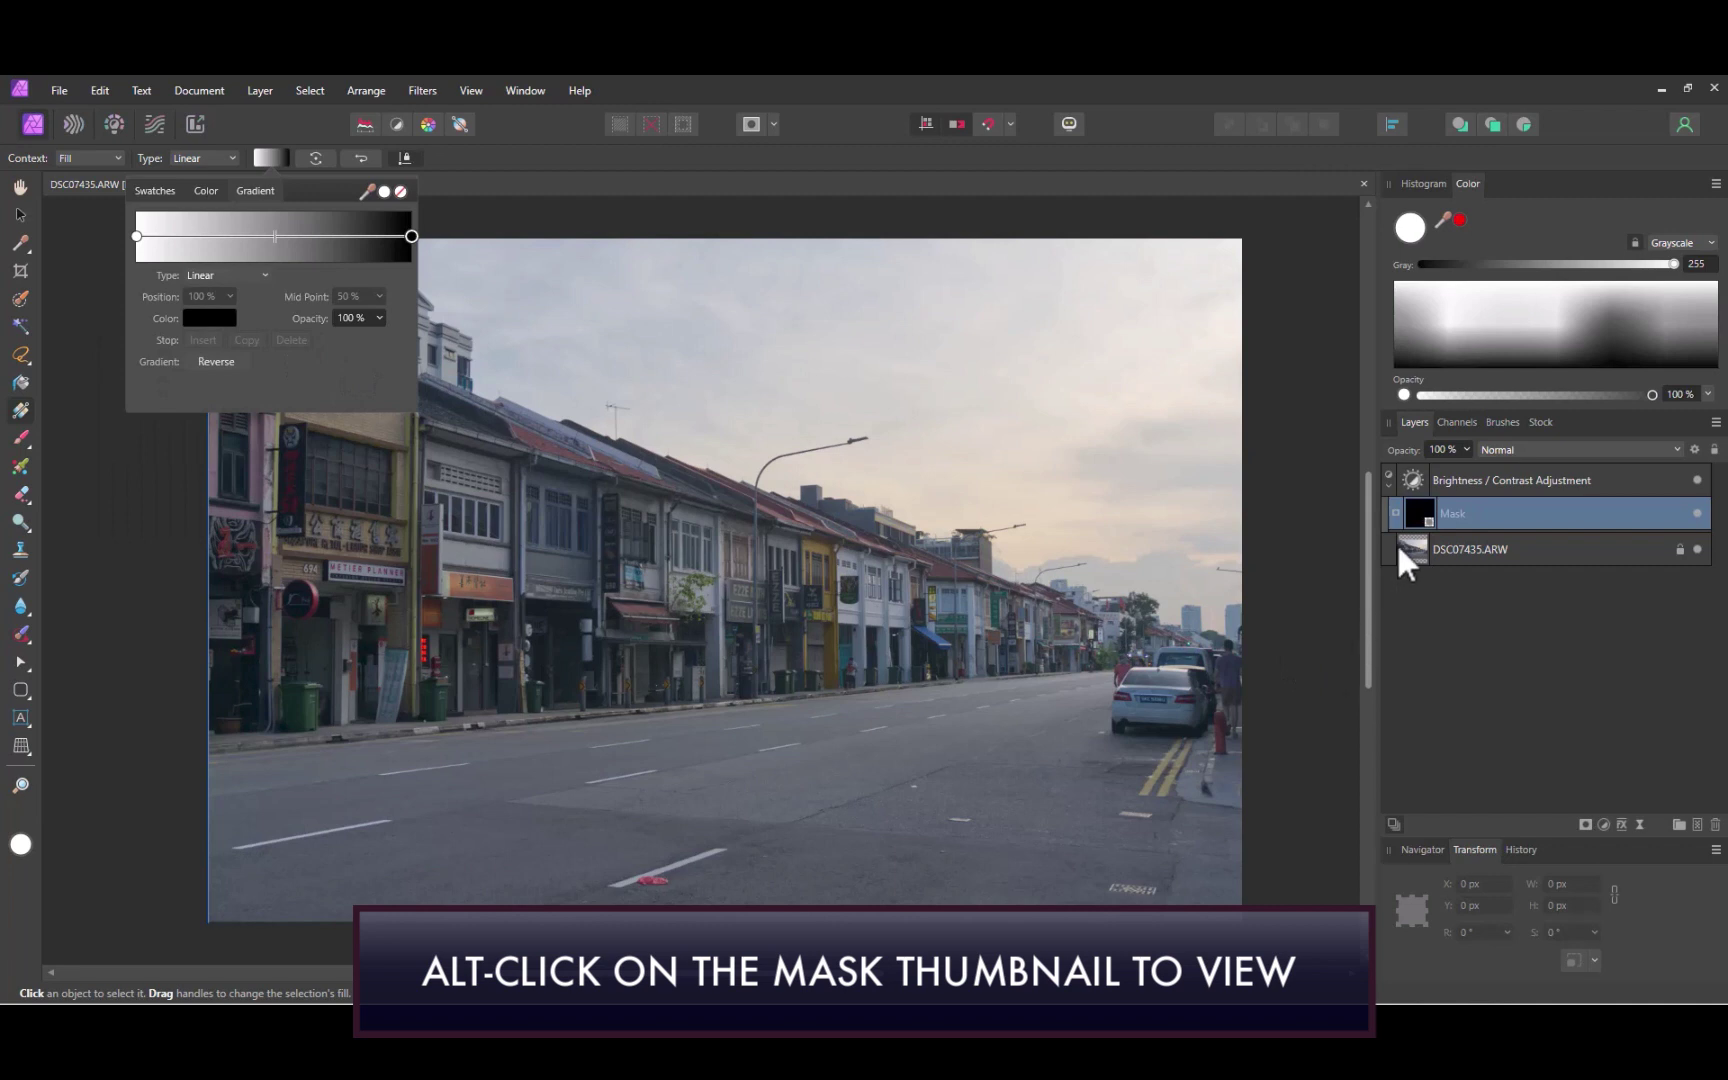
View the mask alone and draw a white-to-black gradient from the top edge to mid-image
alt+click(1419, 512)
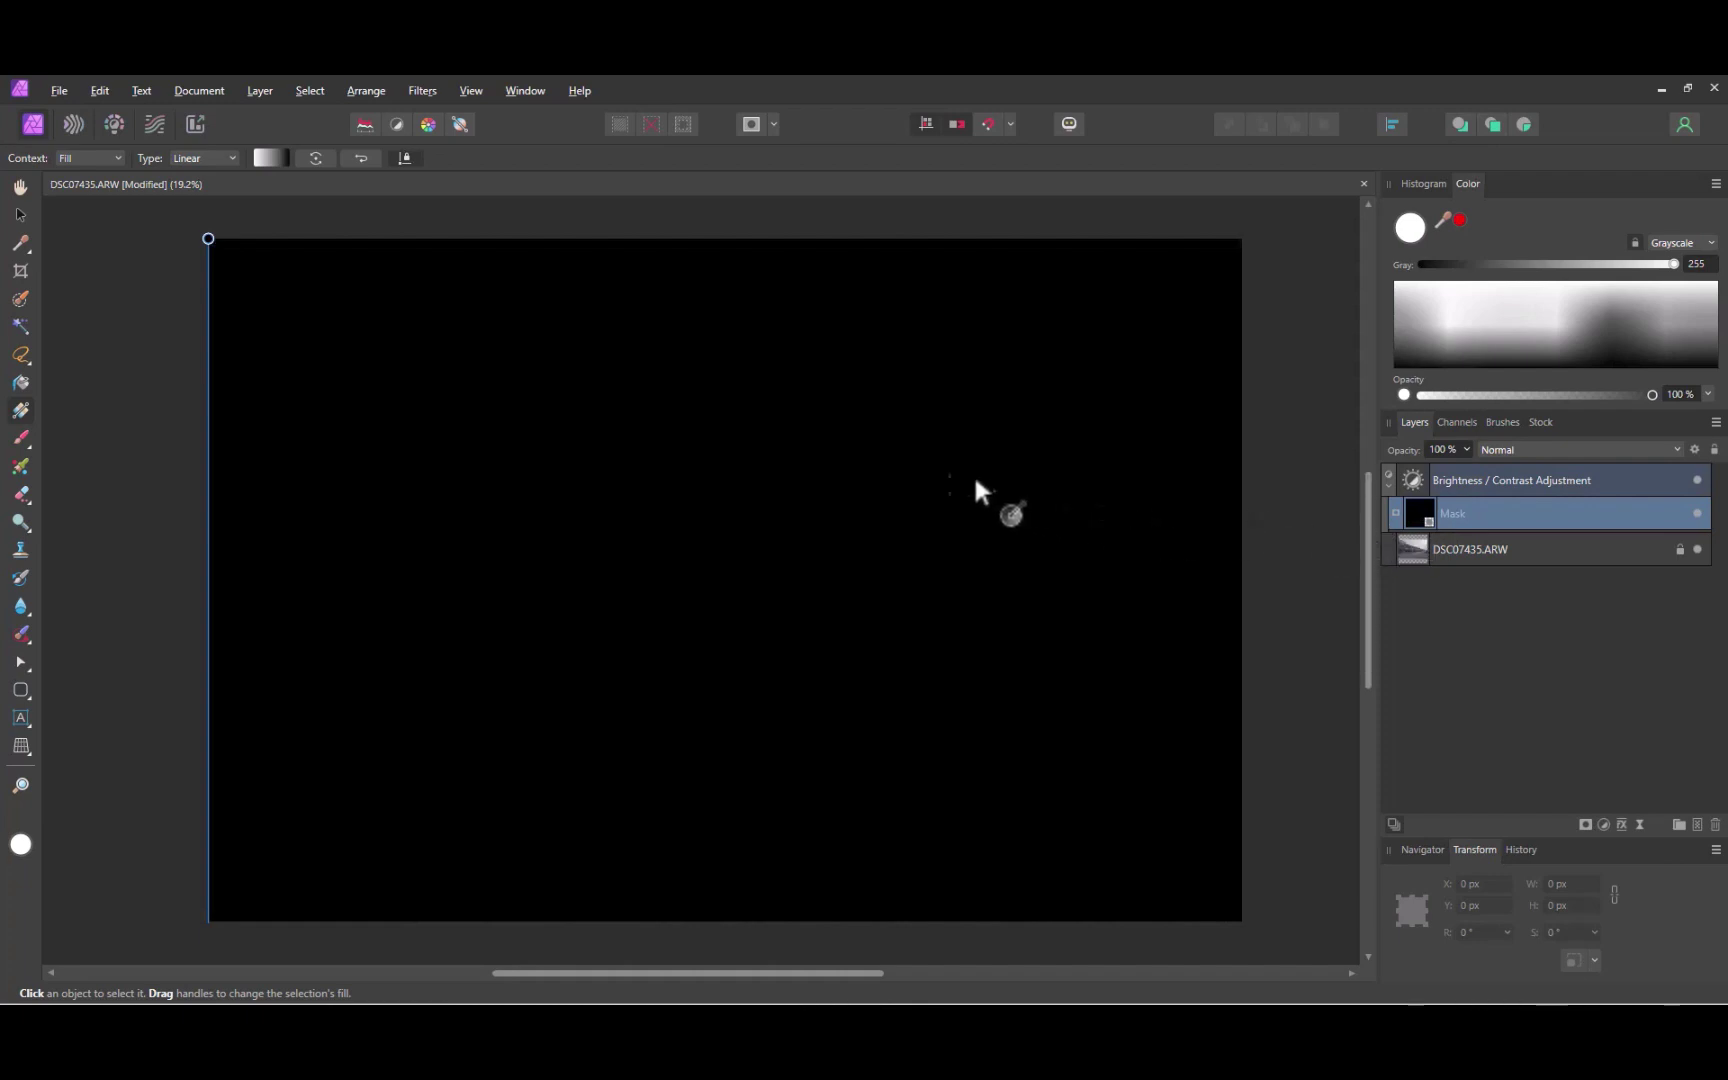
drag(724, 236, 726, 606)
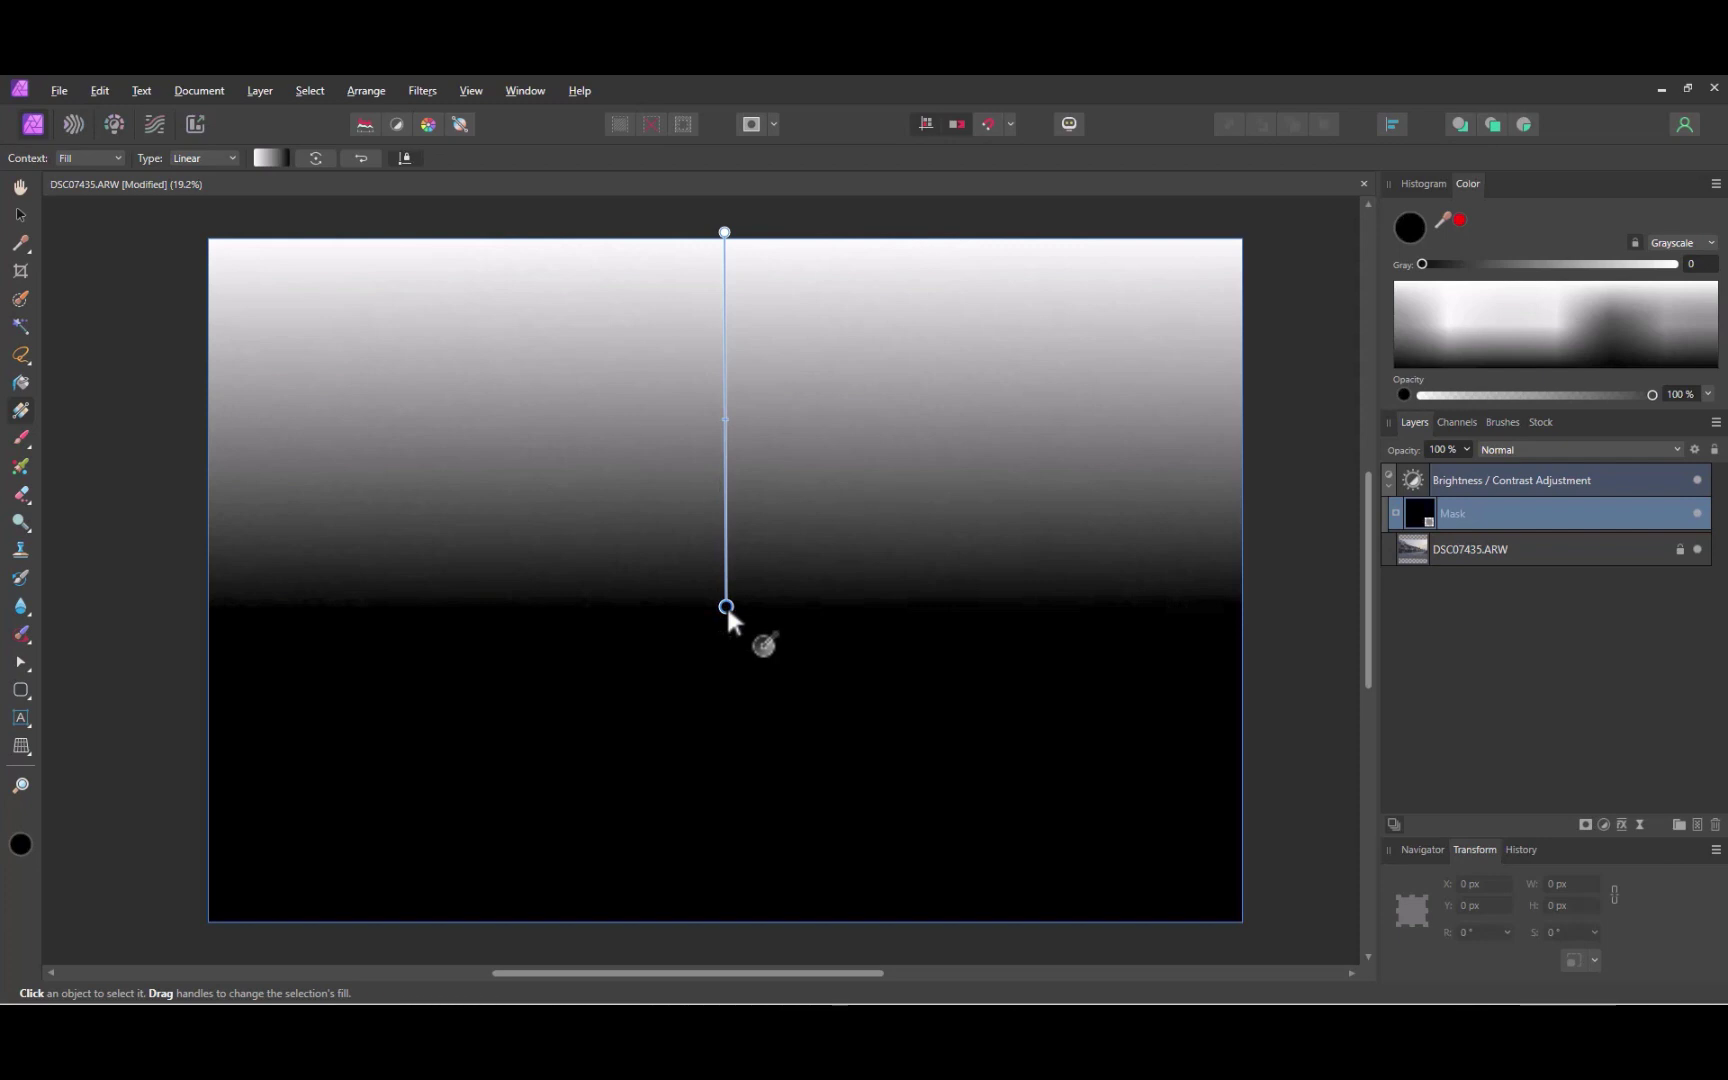
drag(727, 606, 722, 284)
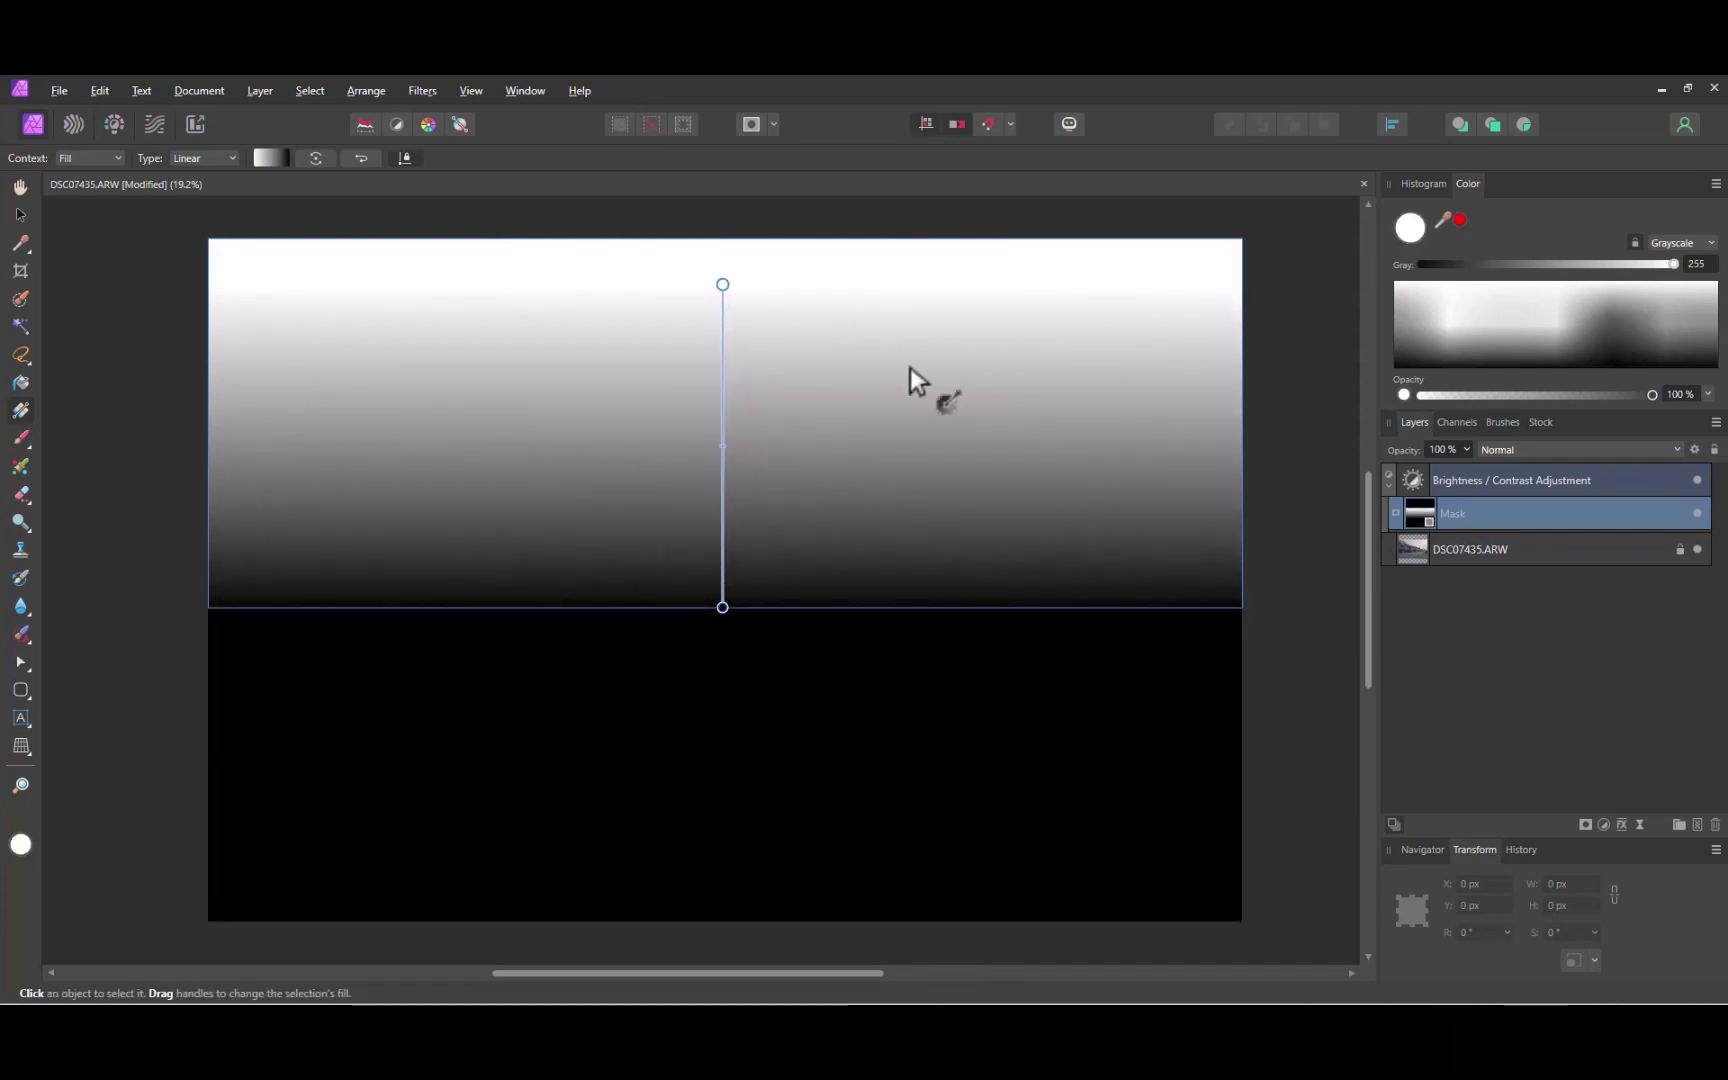
Set the Brightness / Contrast layer to -100% brightness and 12% contrast
click(1420, 545)
key(v)
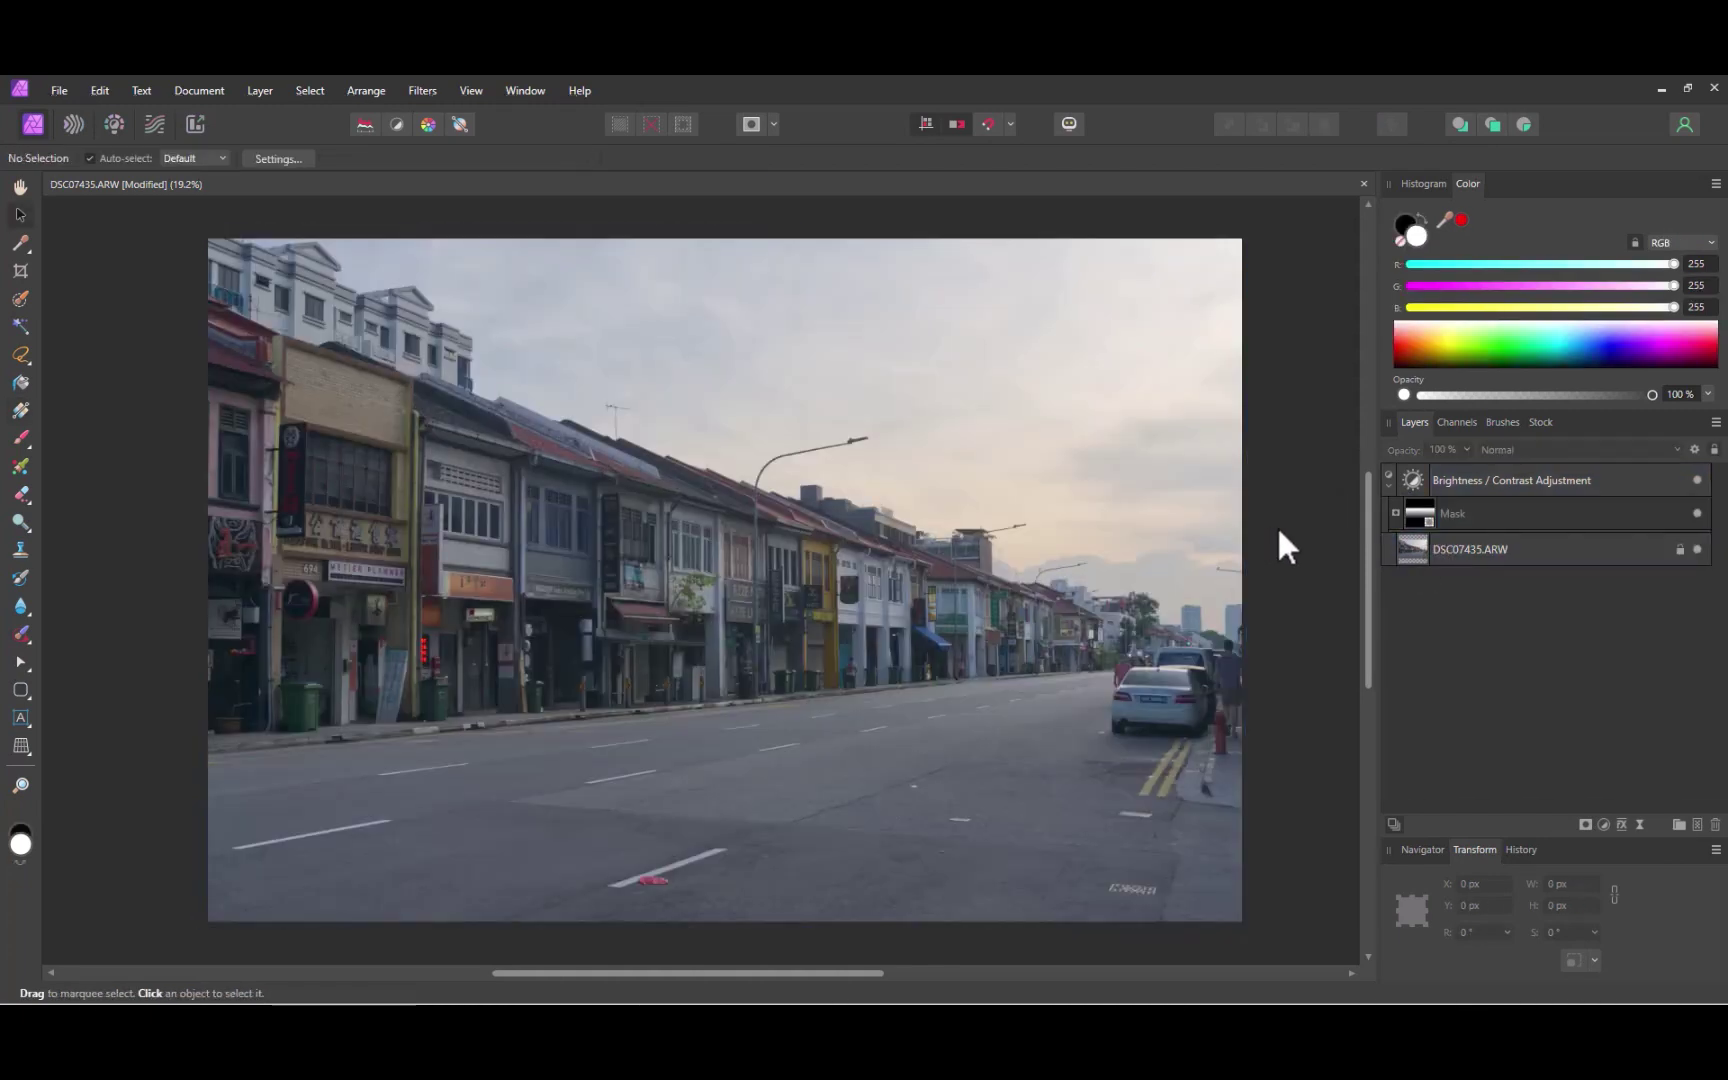
double_click(1411, 482)
drag(1394, 804, 1210, 837)
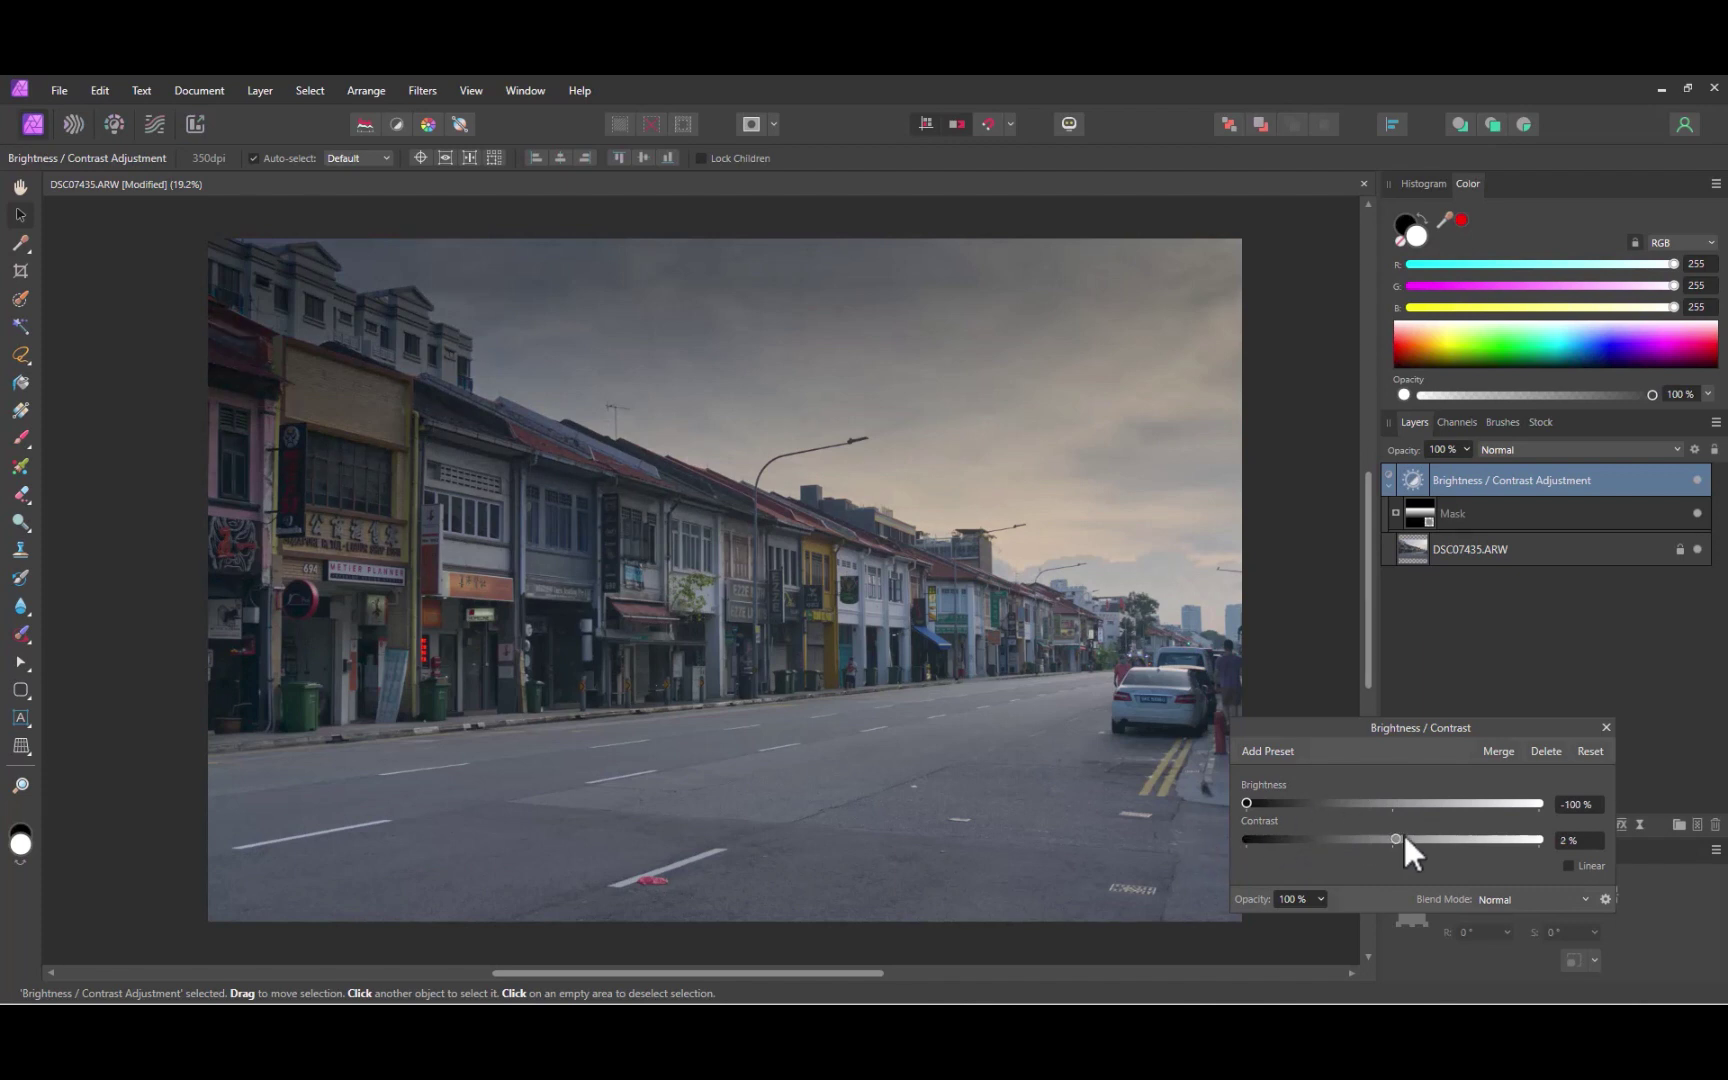
mouse_move(1404, 838)
mouse_down()
mouse_move(1511, 837)
mouse_move(1410, 840)
mouse_up()
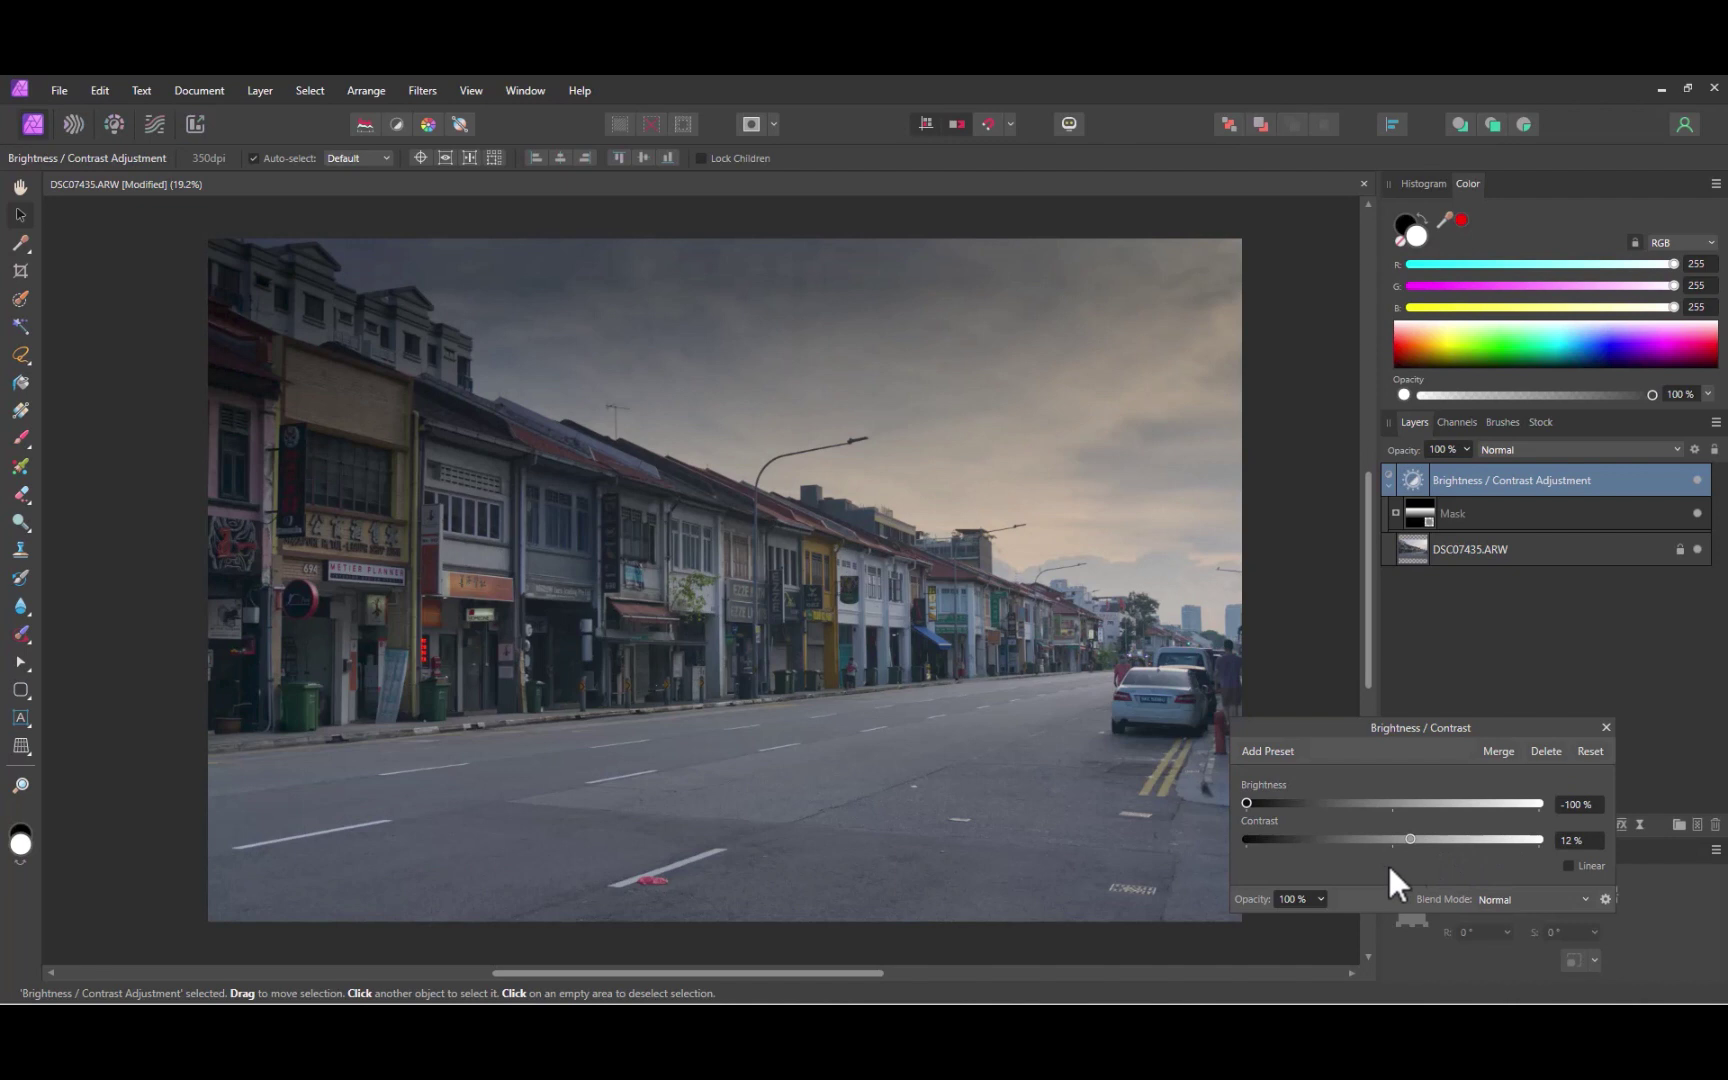
Brush on the mask over the top-left buildings, lowering brush opacity to 31%
click(1452, 513)
click(20, 437)
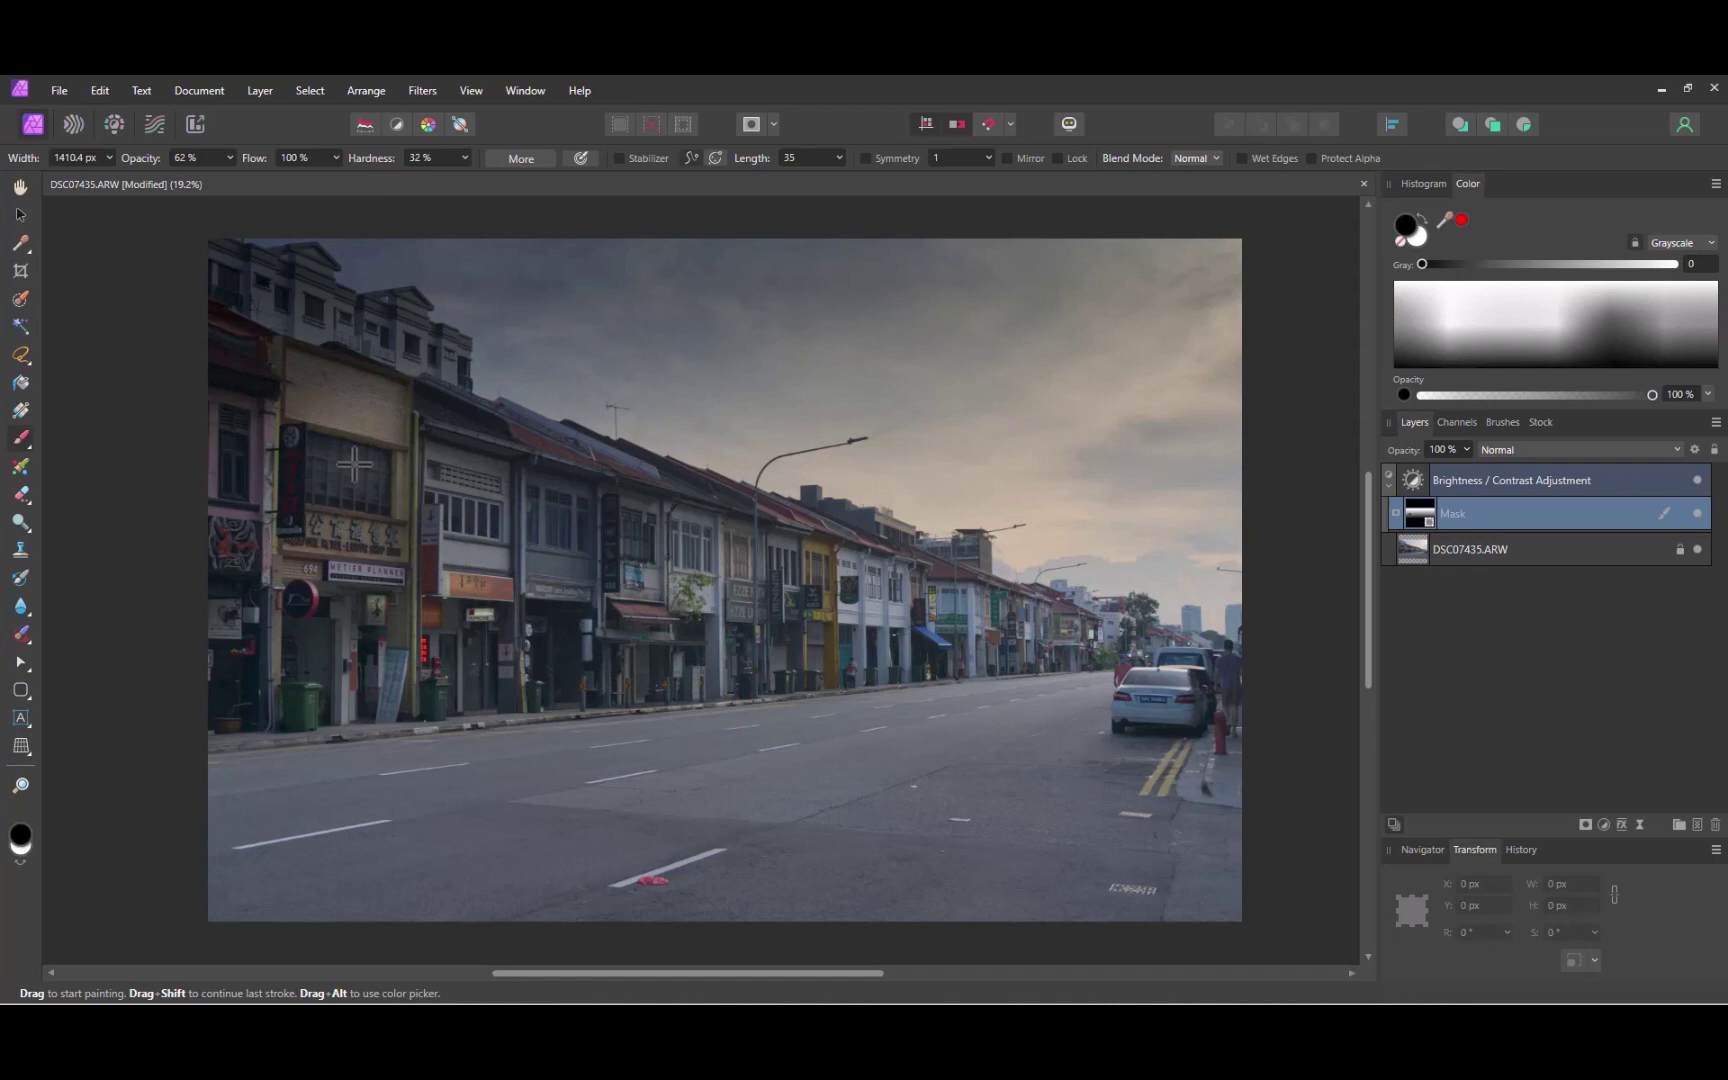
mouse_move(347, 466)
mouse_down()
mouse_move(406, 501)
mouse_move(225, 355)
mouse_up()
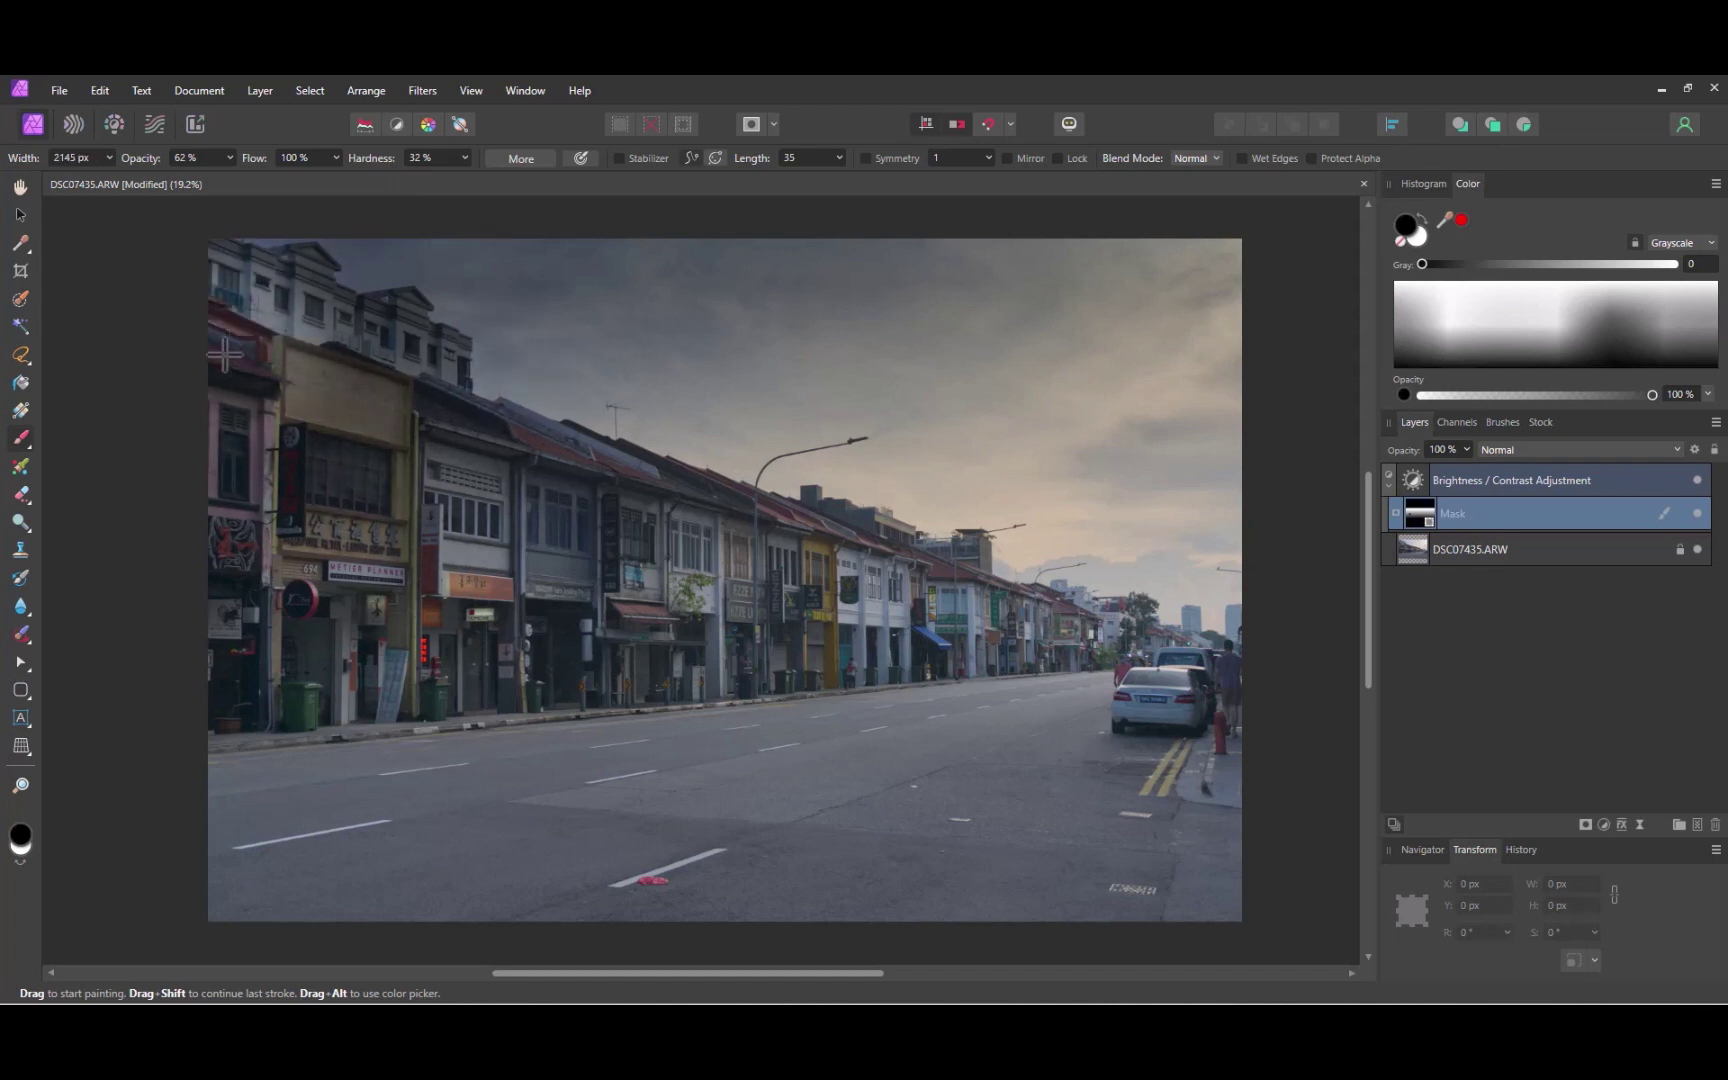
key(3)
key(1)
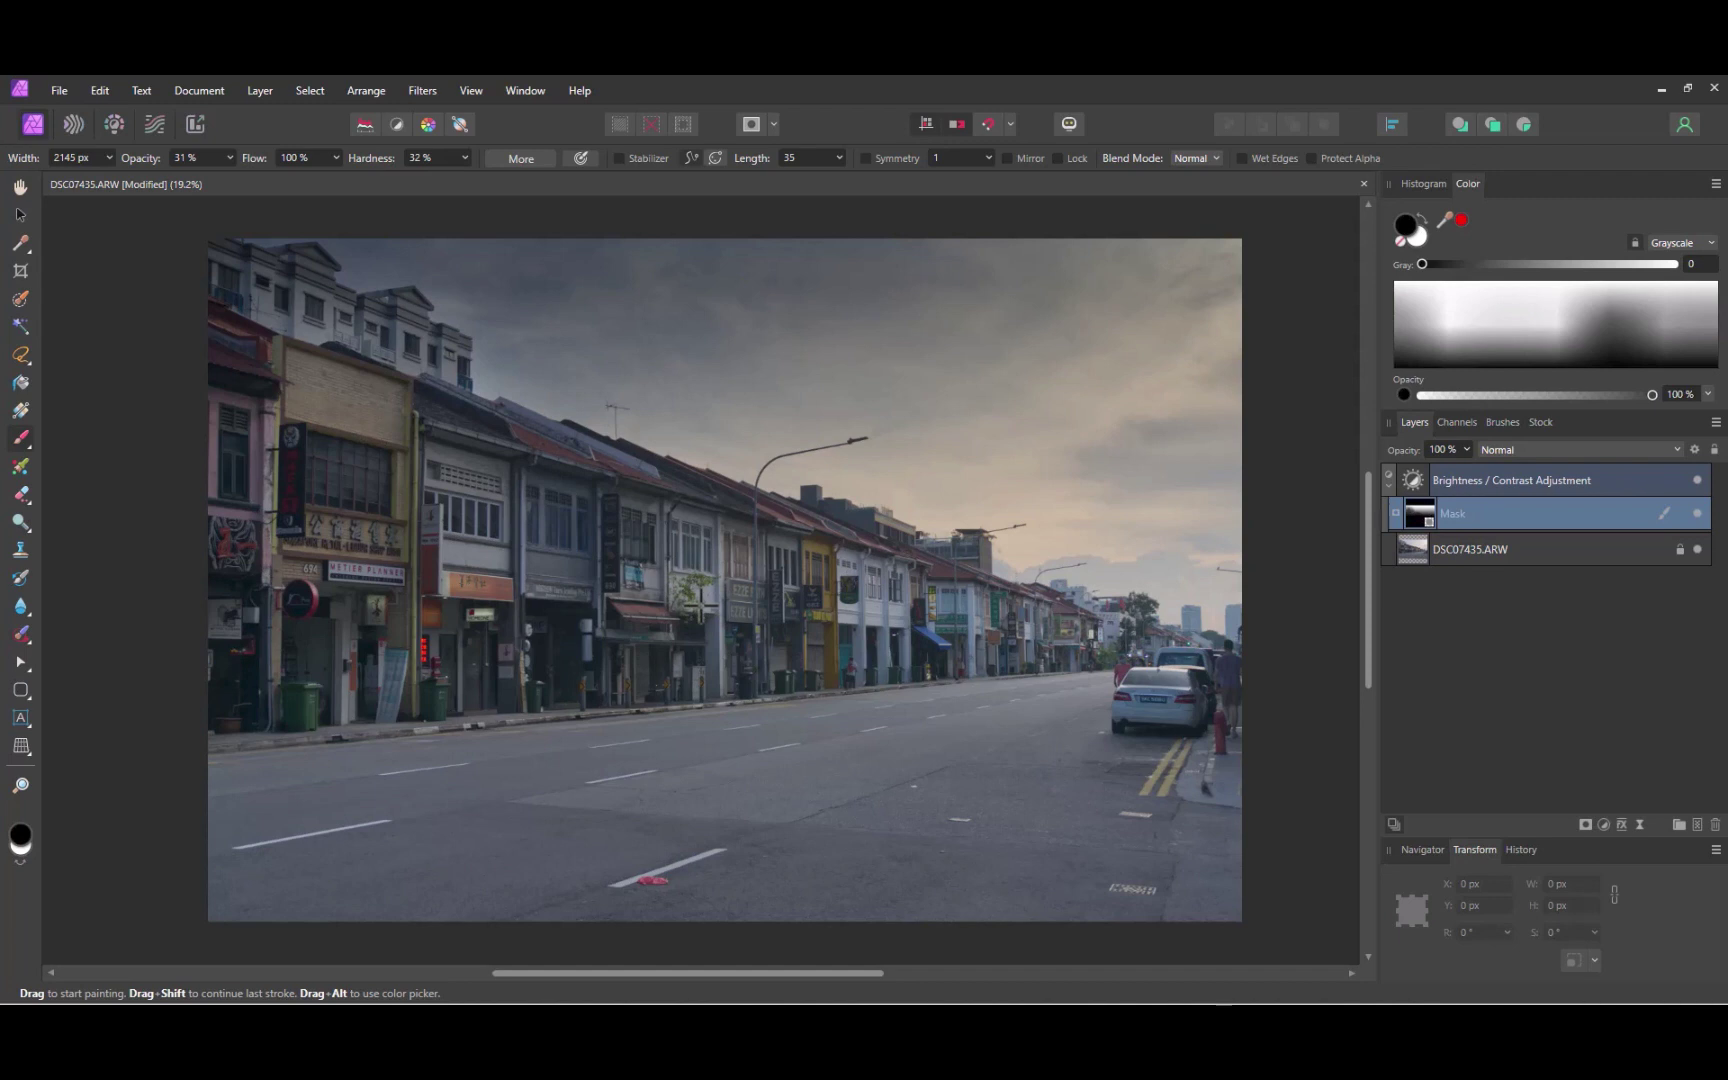
In Develop Details, turn off Noise Reduction and enable Detail Refinement with 13% radius
click(114, 124)
click(1641, 725)
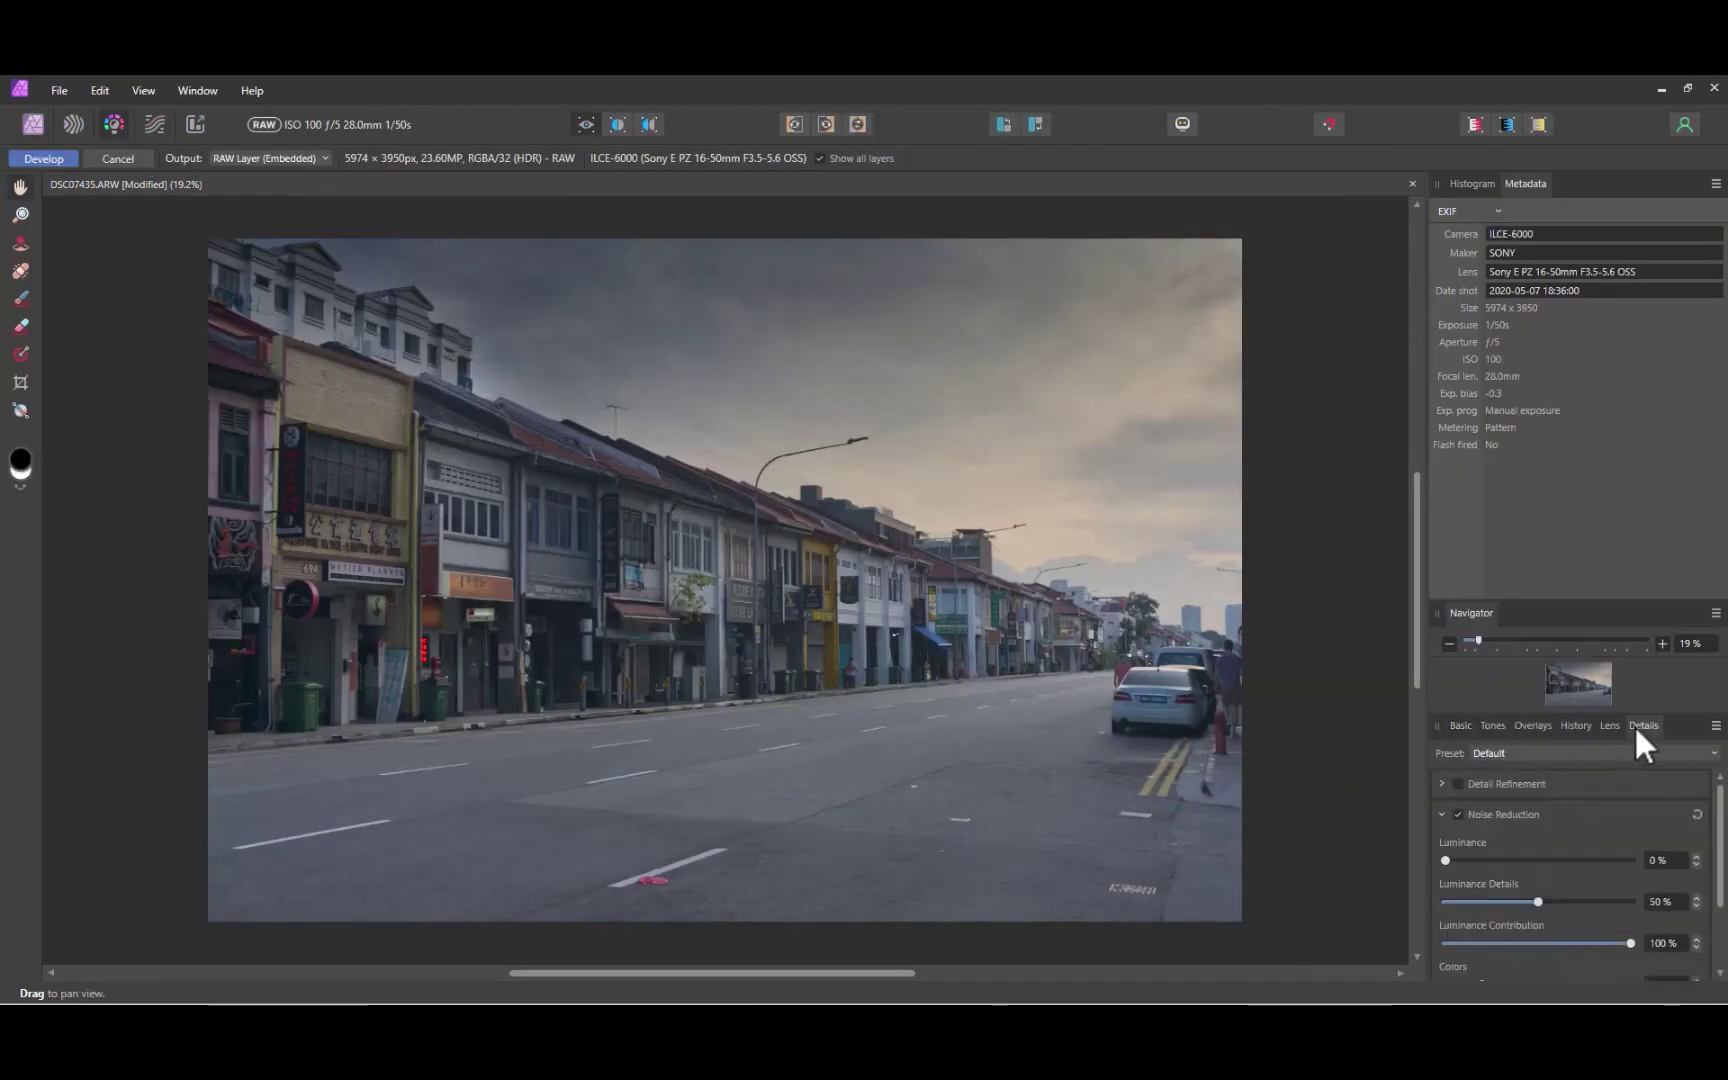
click(1459, 814)
click(1458, 784)
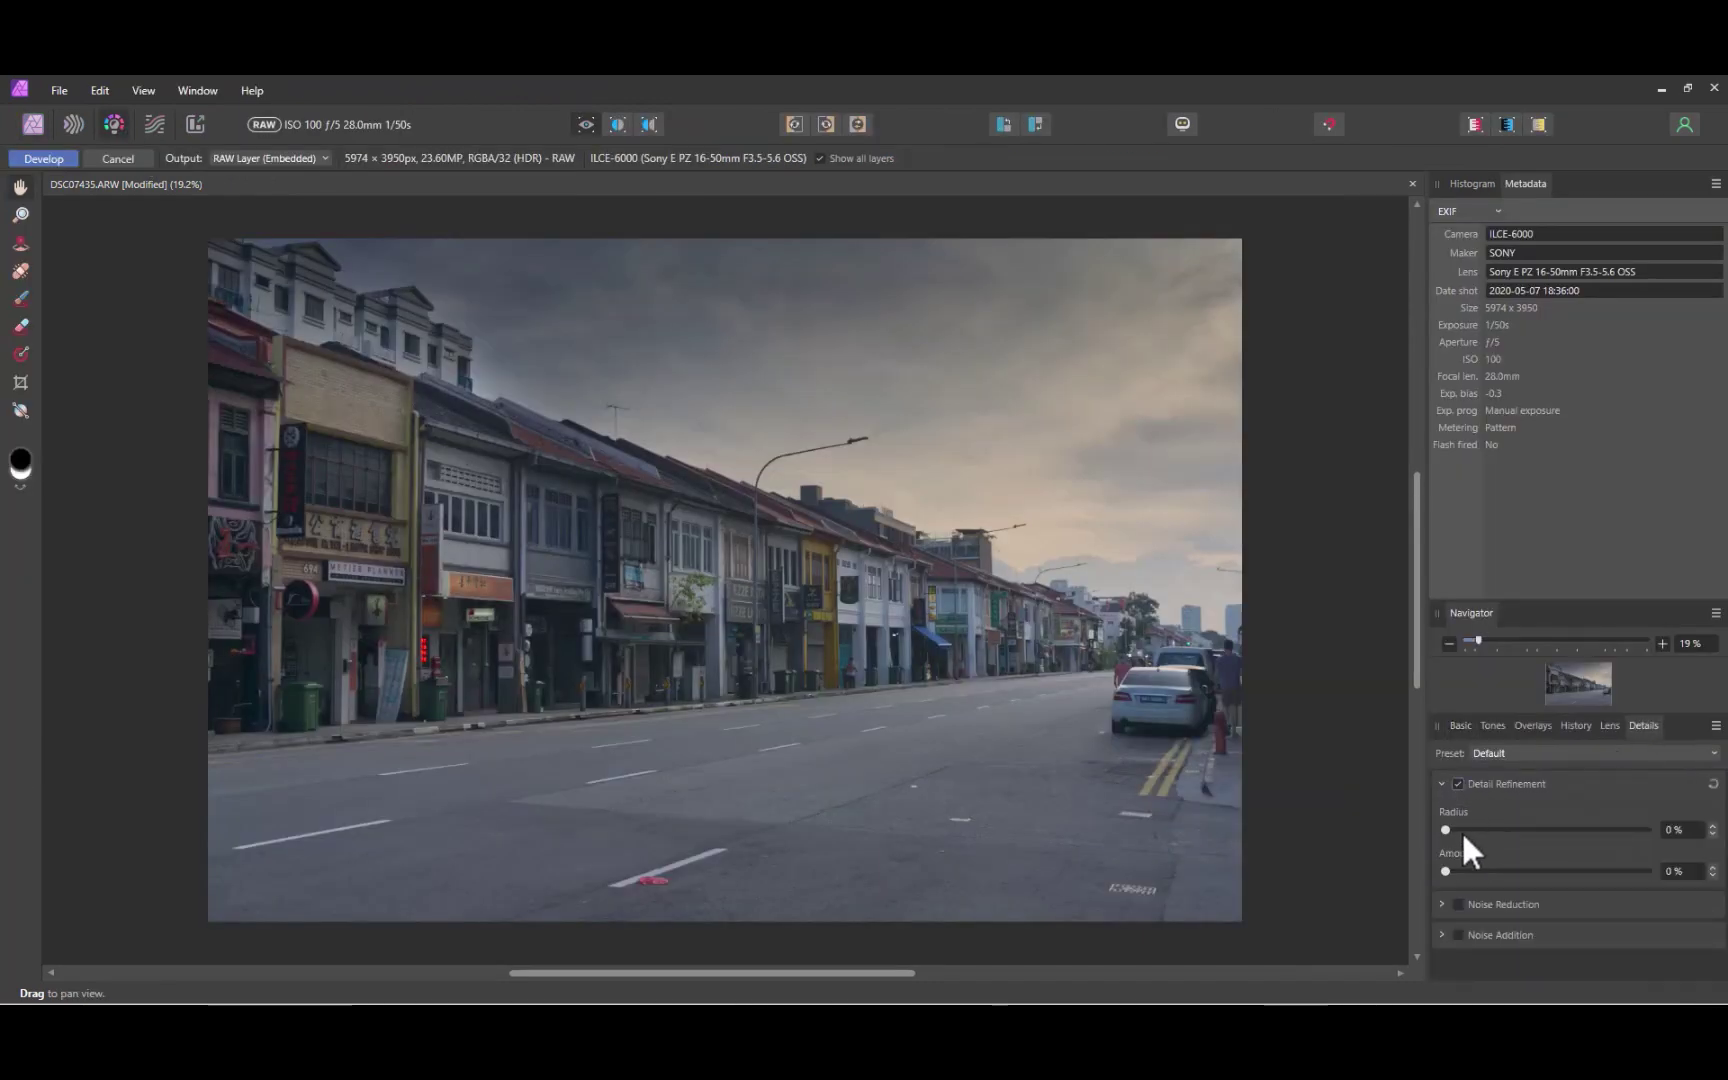
drag(1445, 830, 1648, 871)
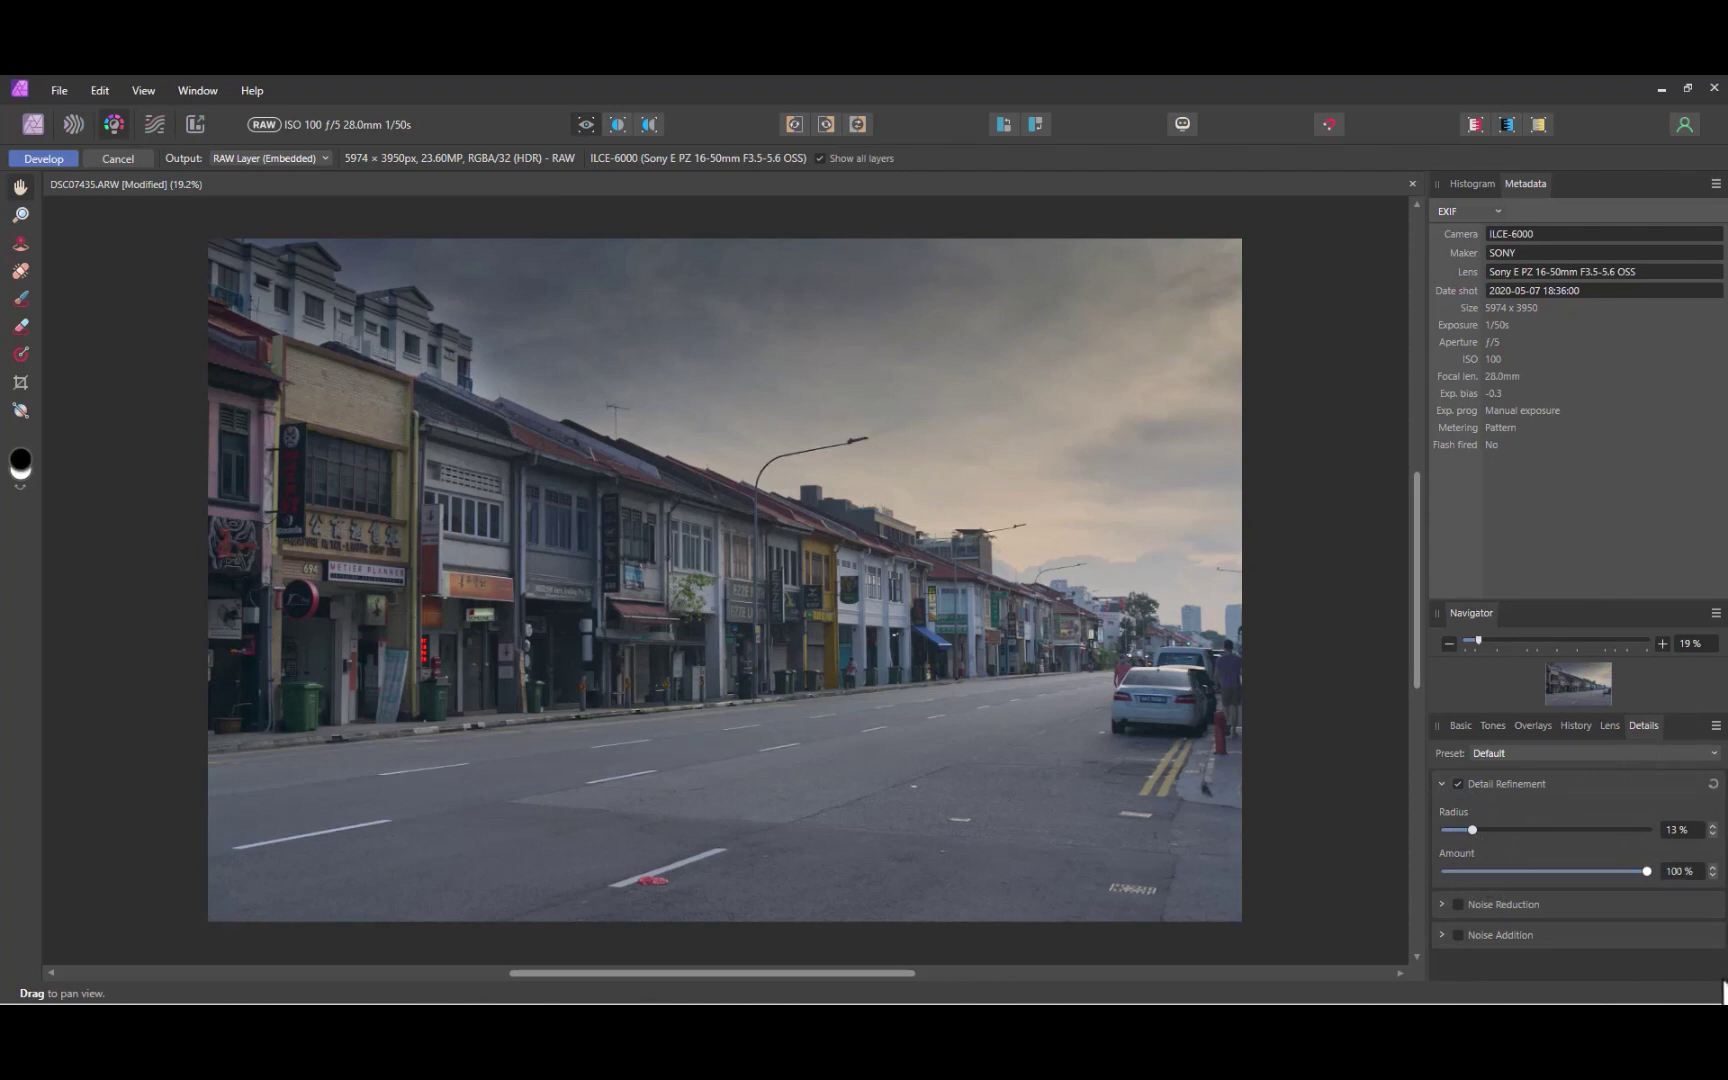
Raise Clarity to 28% in the Basic adjustments
click(1458, 726)
scroll(1505, 840, down, 3)
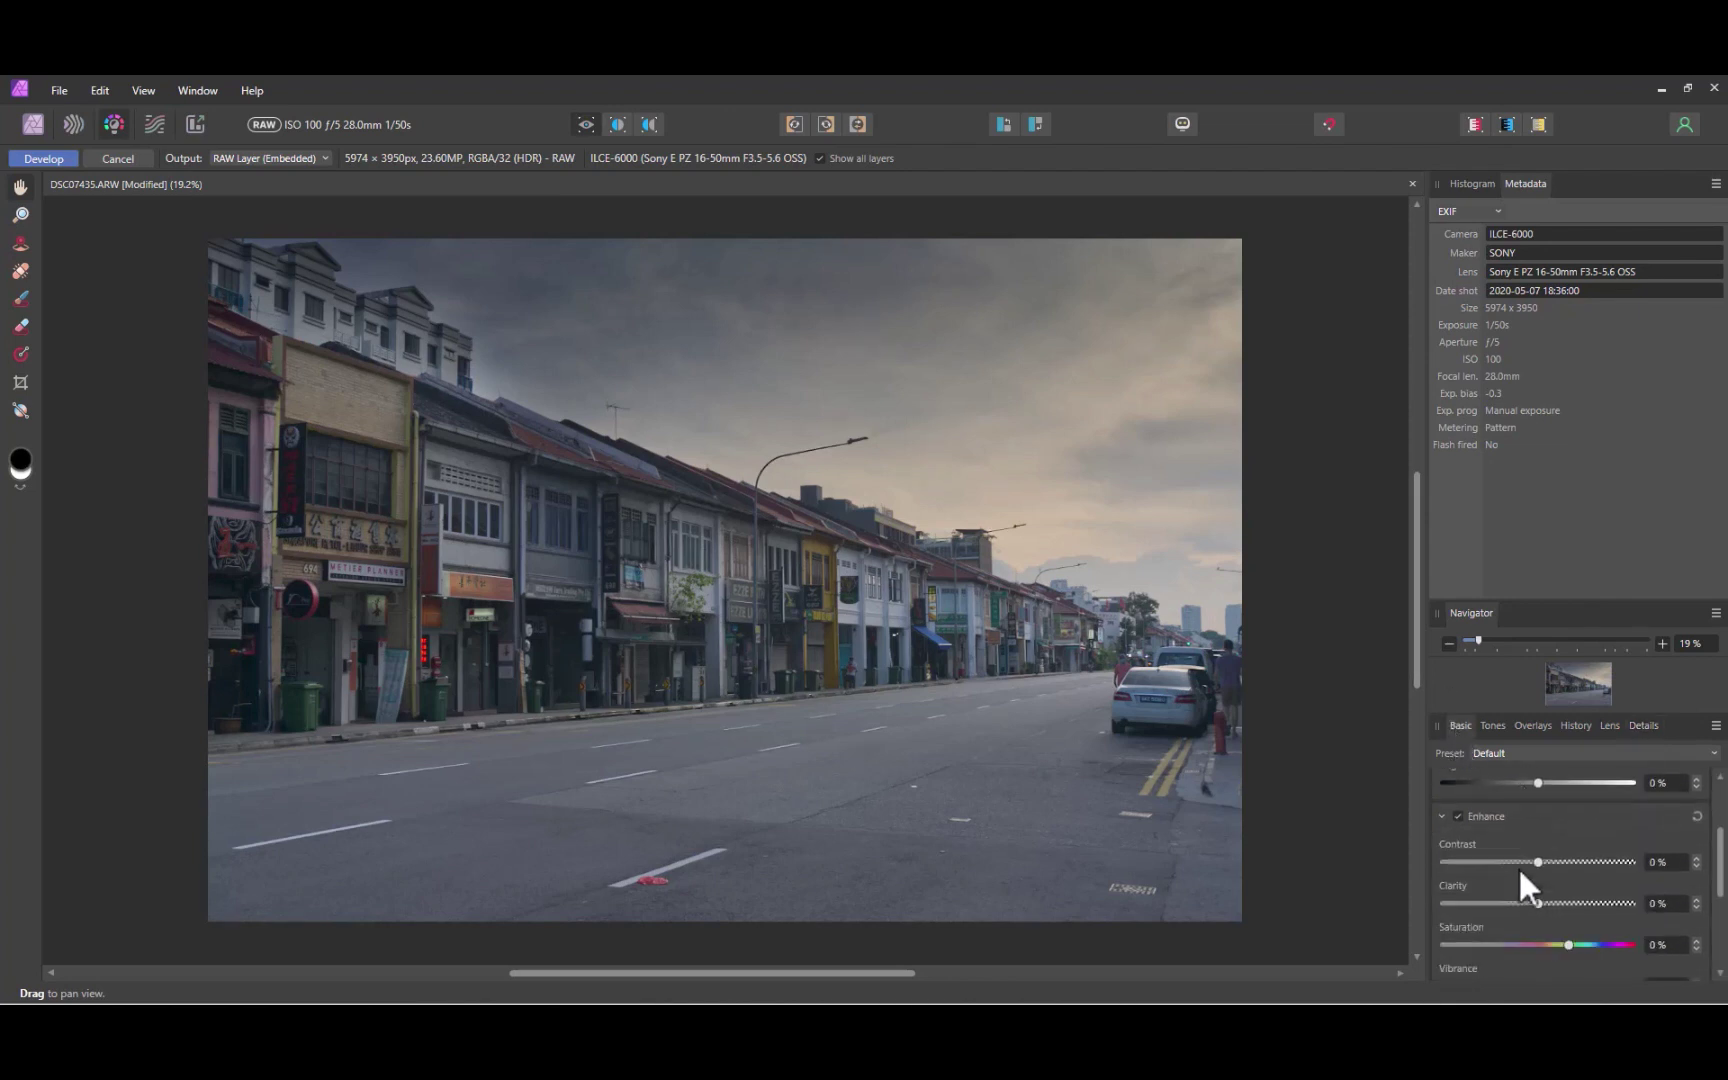
drag(1538, 903, 1566, 903)
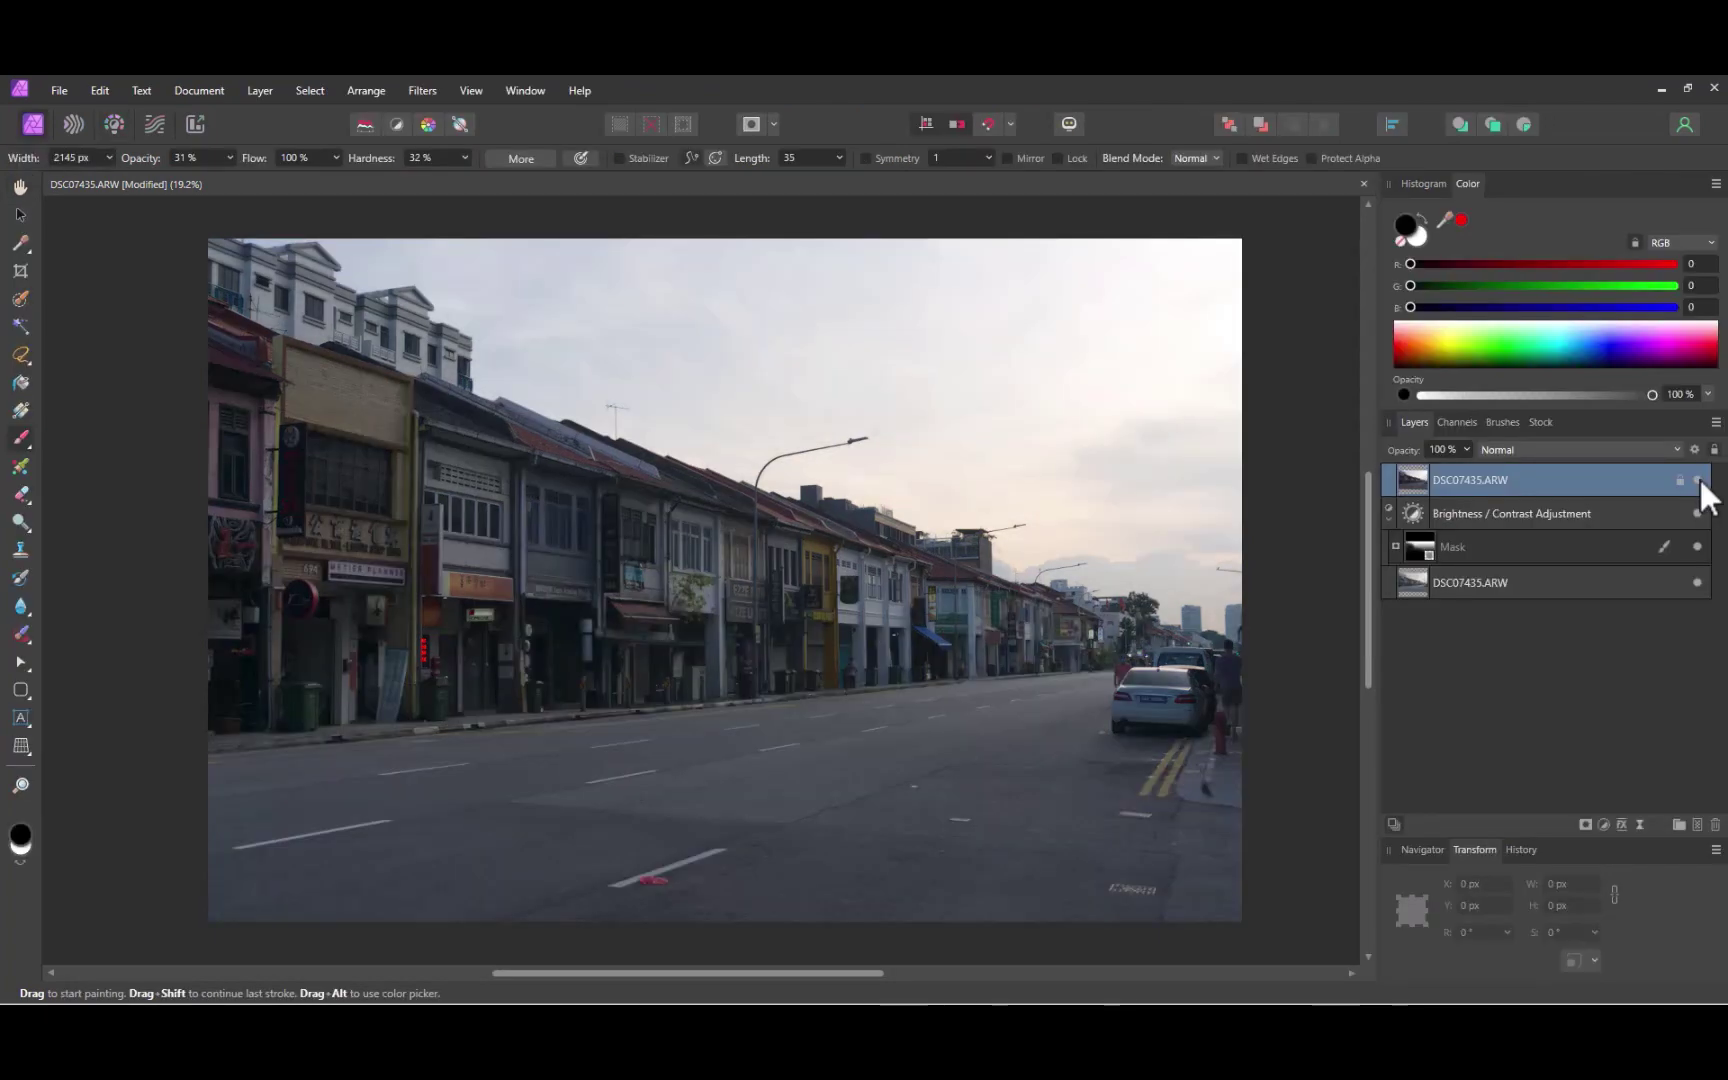
Toggle the developed top layer's visibility to compare before and after
click(1698, 481)
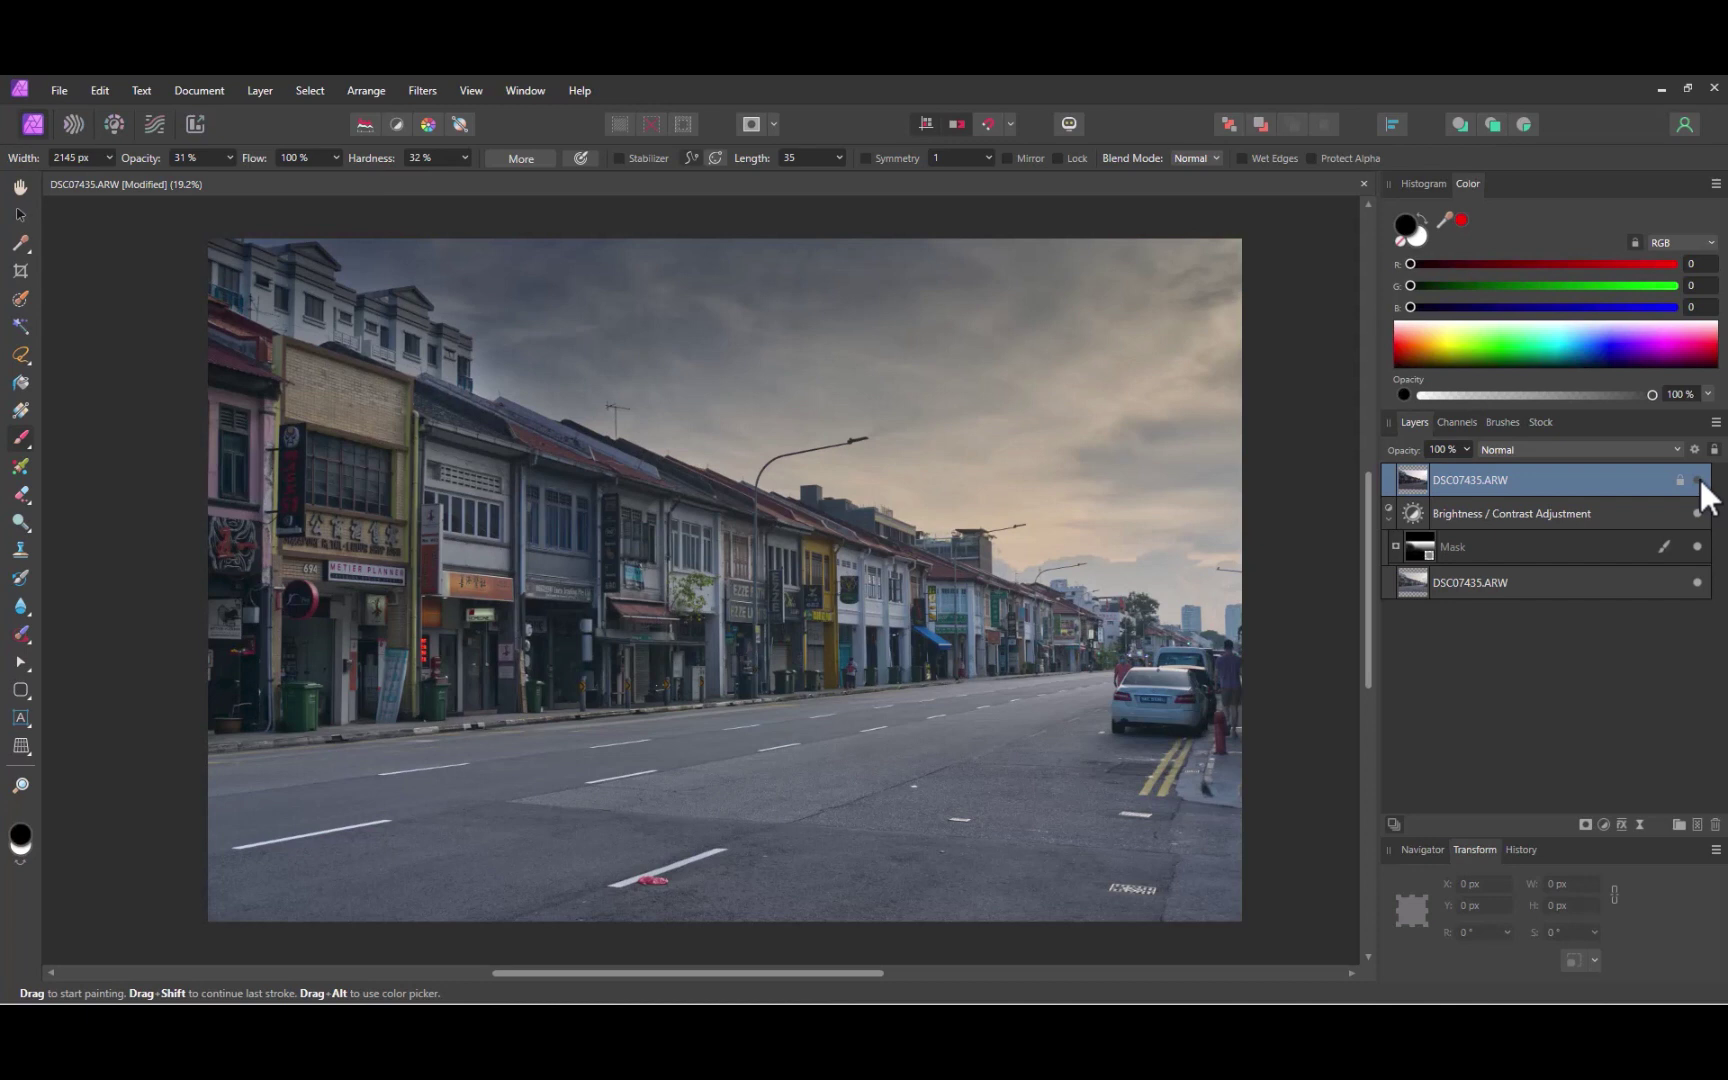